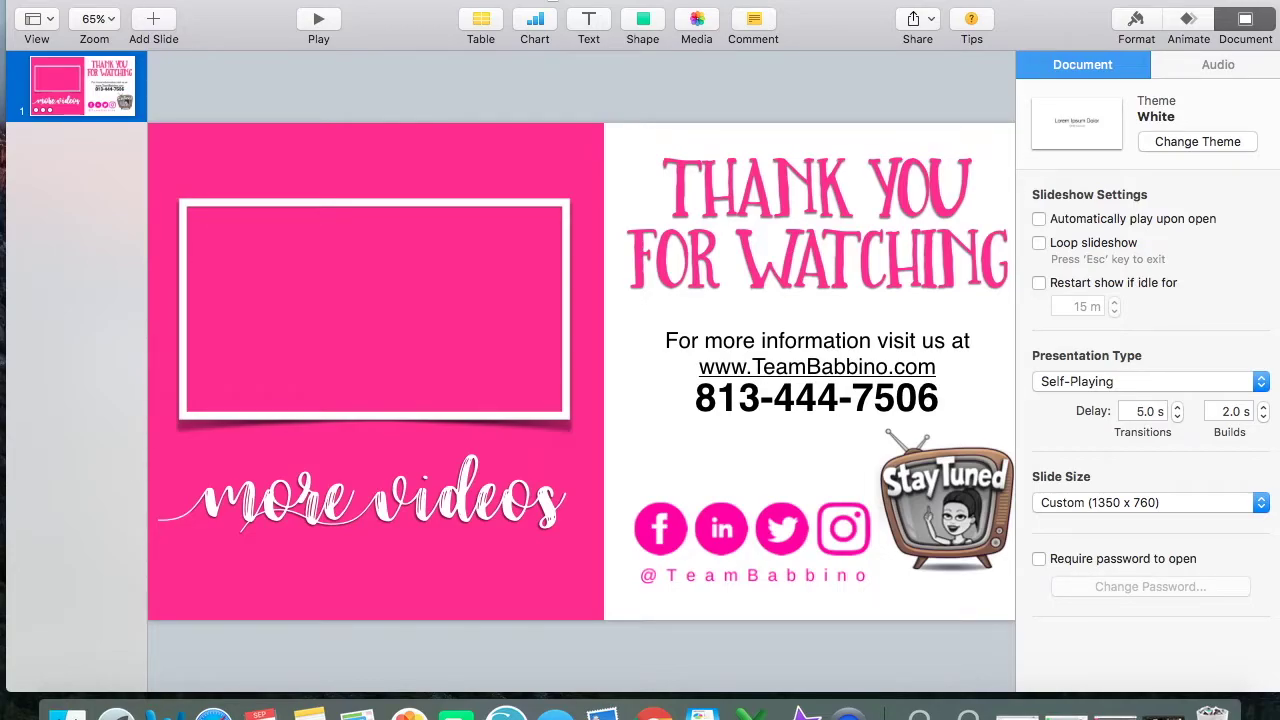
Create a new presentation from the widescreen White theme.
click(150, 2)
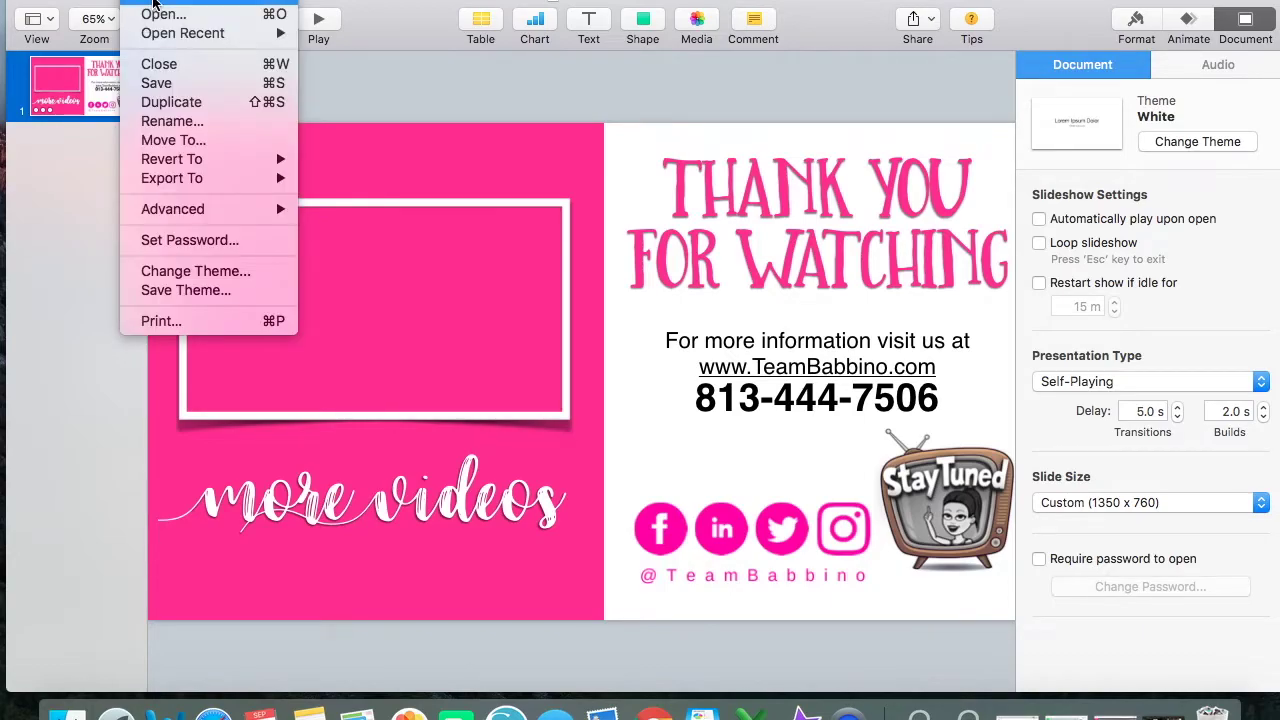
click(152, 4)
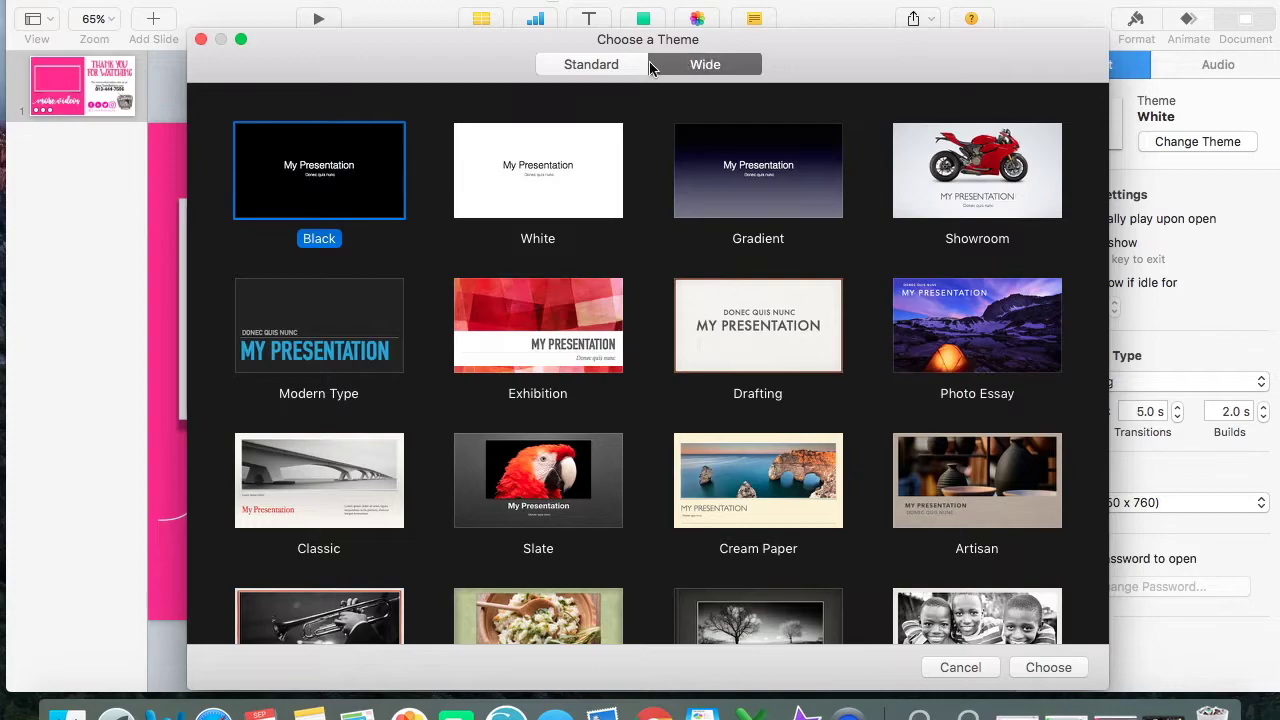
click(612, 66)
click(690, 63)
click(503, 194)
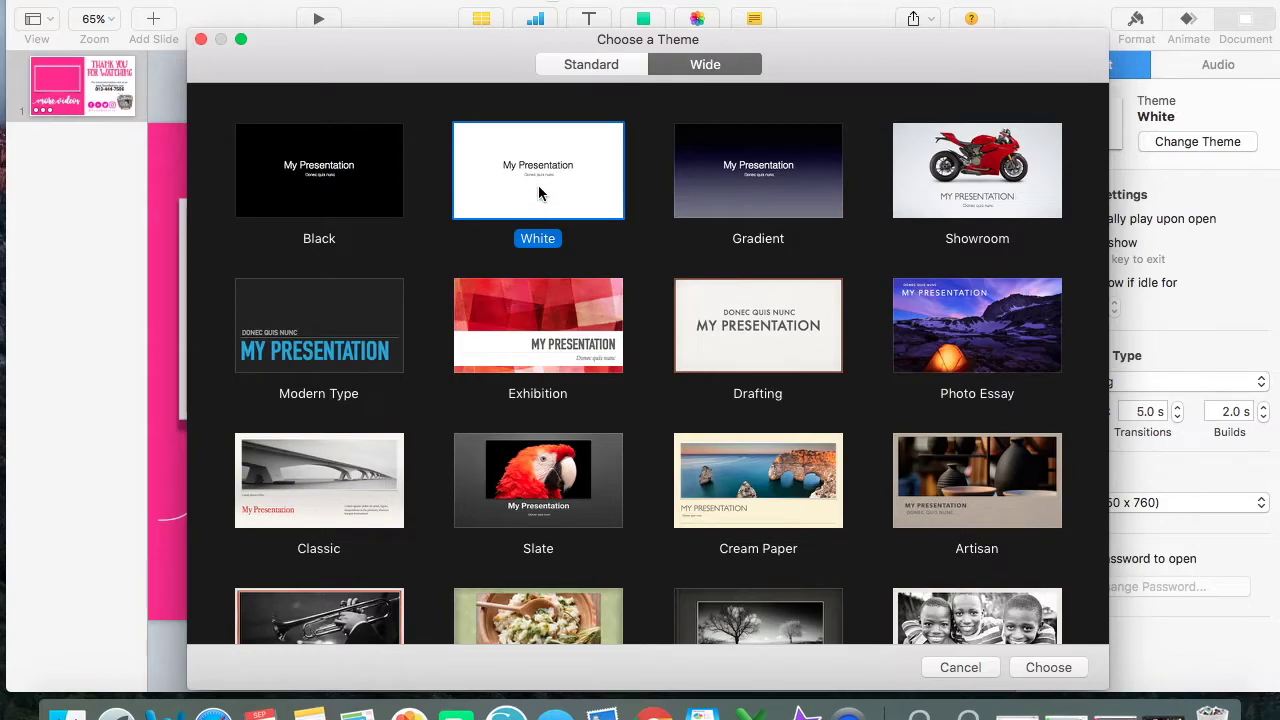
double_click(538, 193)
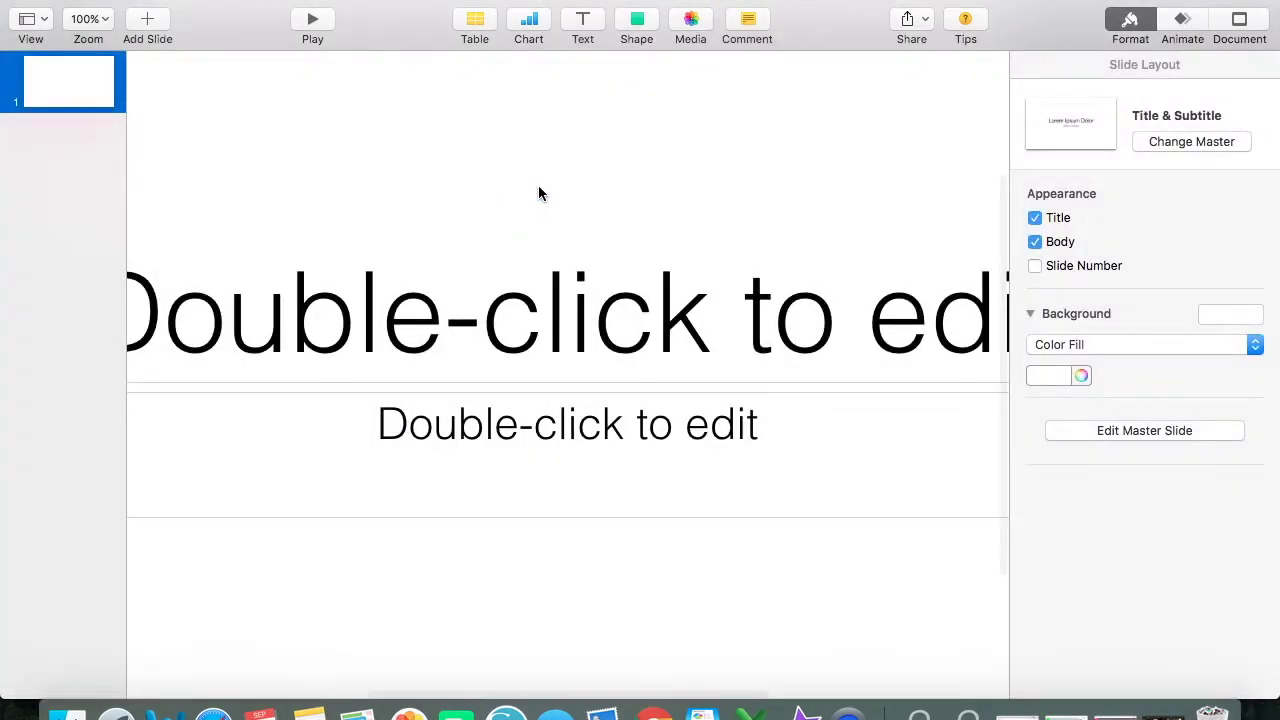
Zoom to 25% and delete the slide's title and body placeholders.
click(105, 21)
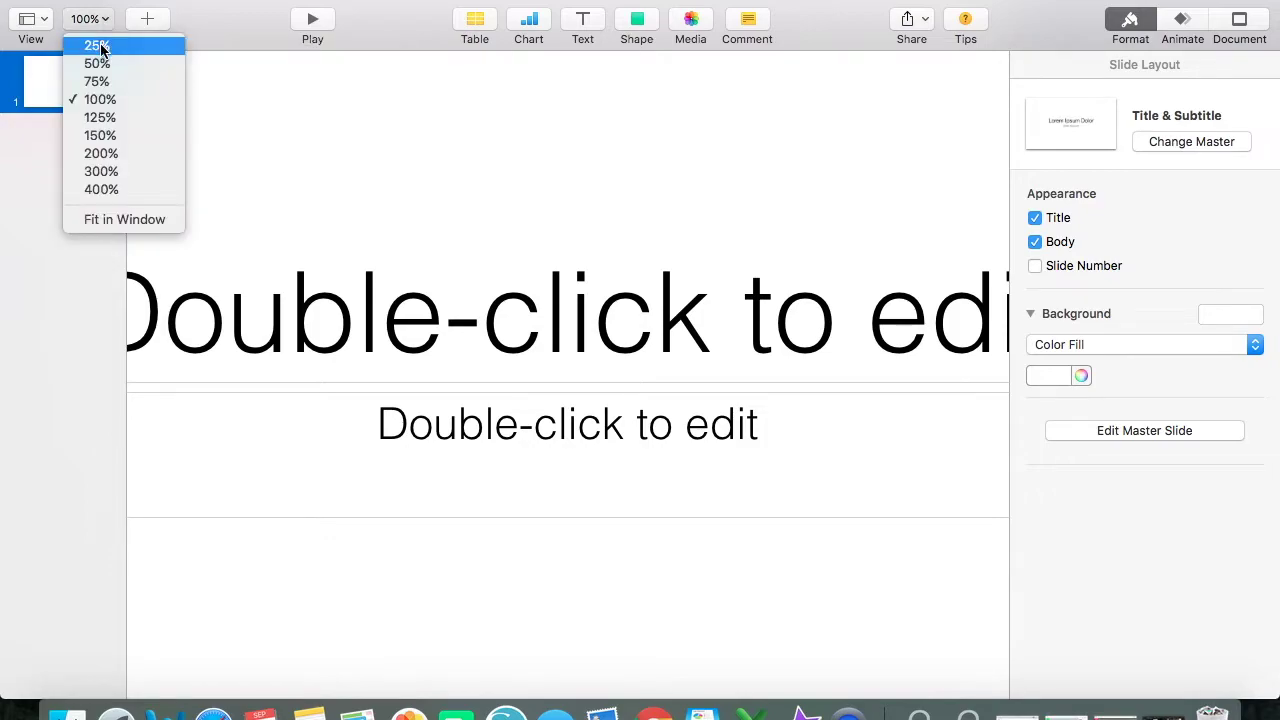
click(101, 48)
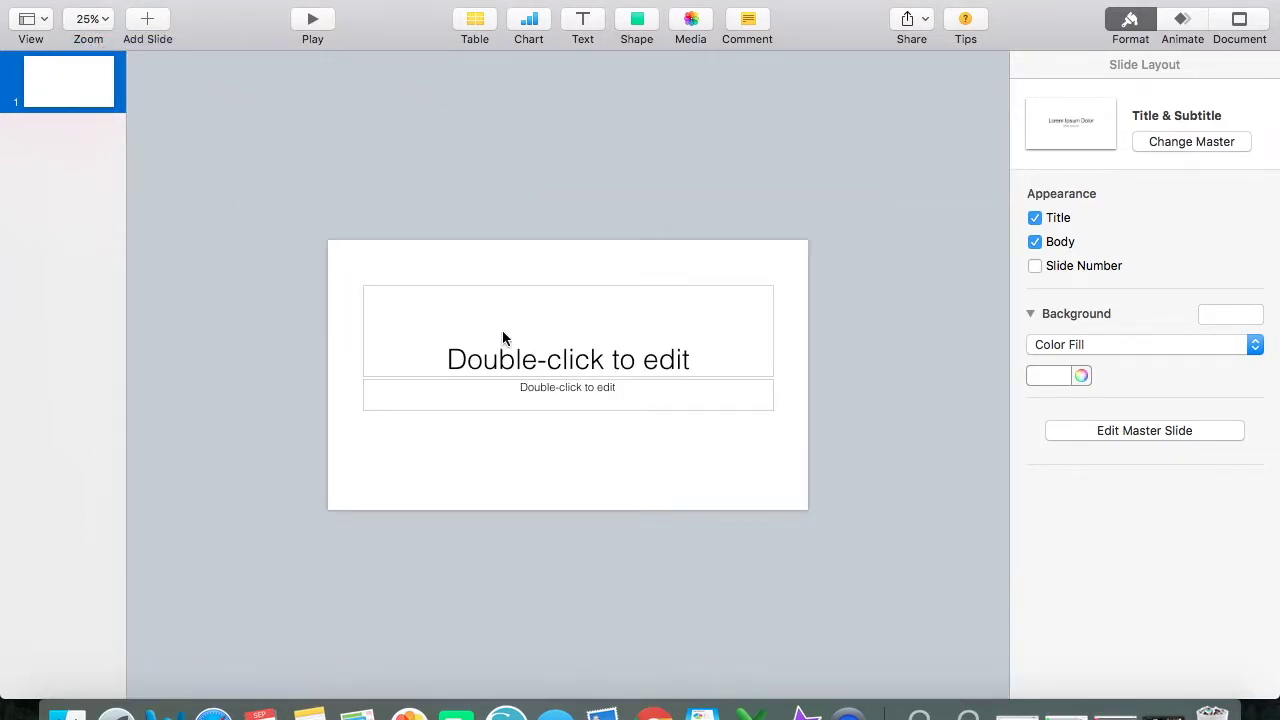
click(527, 361)
key(Delete)
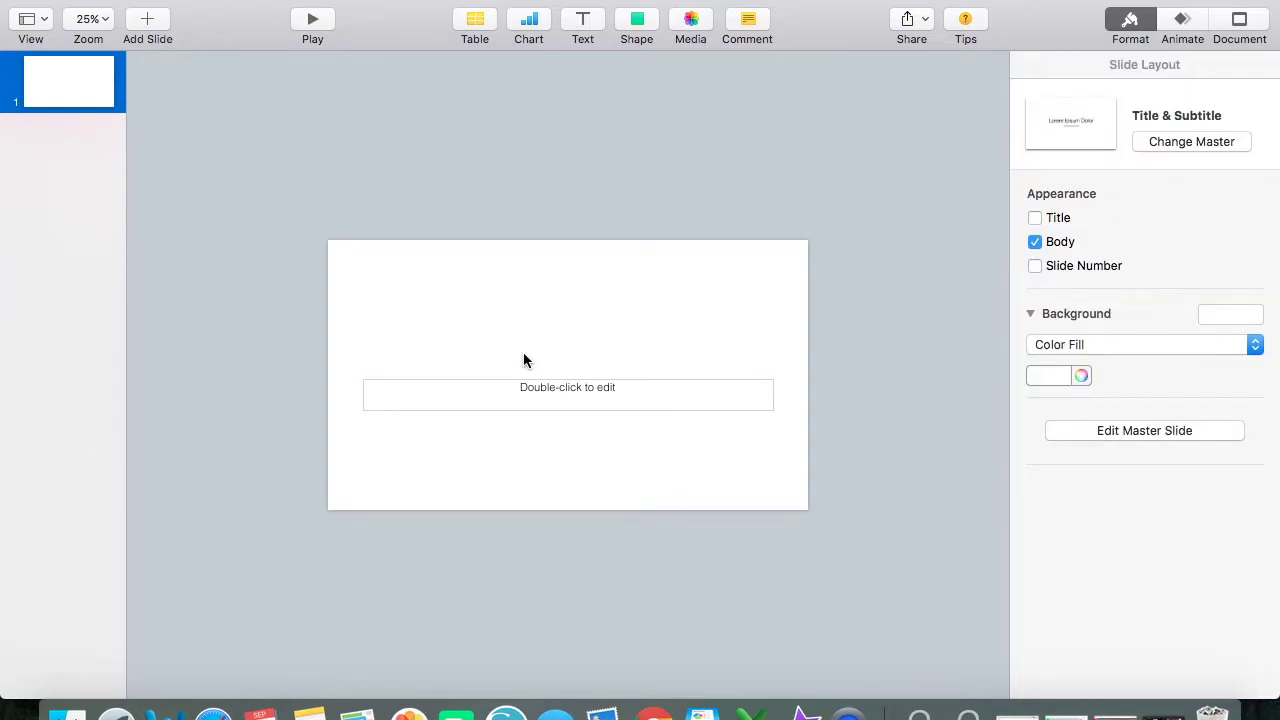
click(531, 395)
key(Delete)
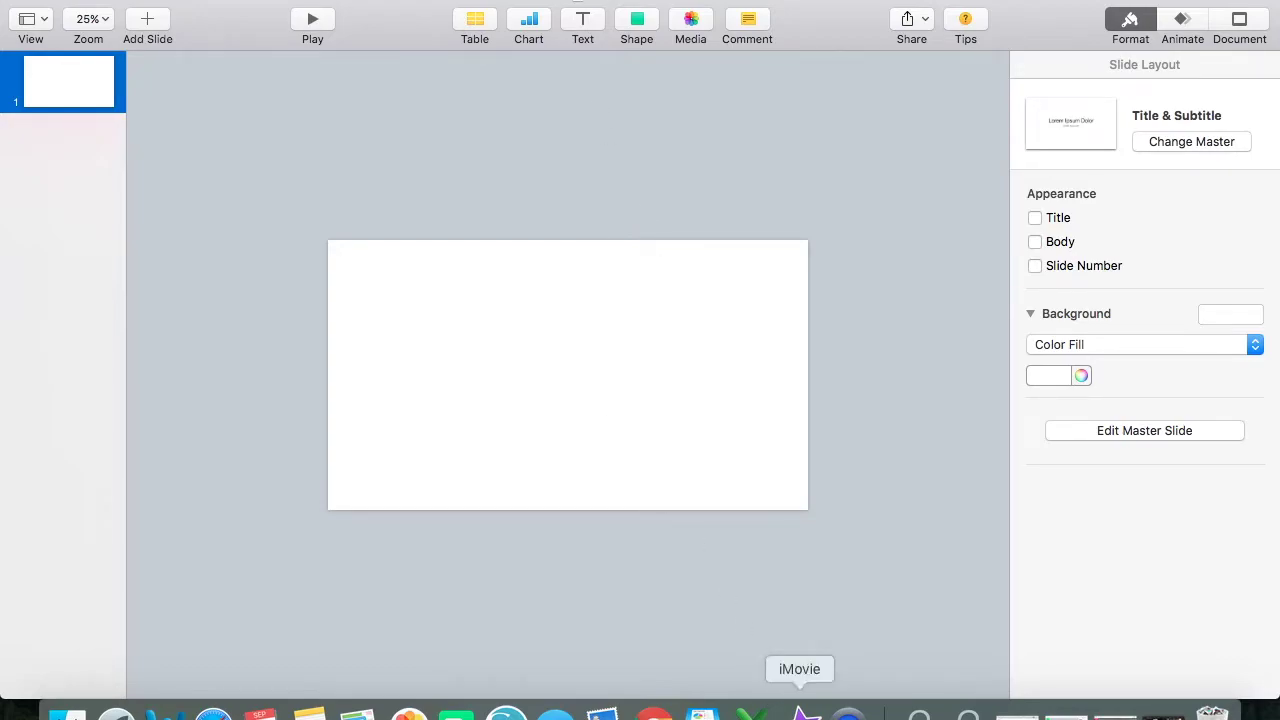
click(800, 712)
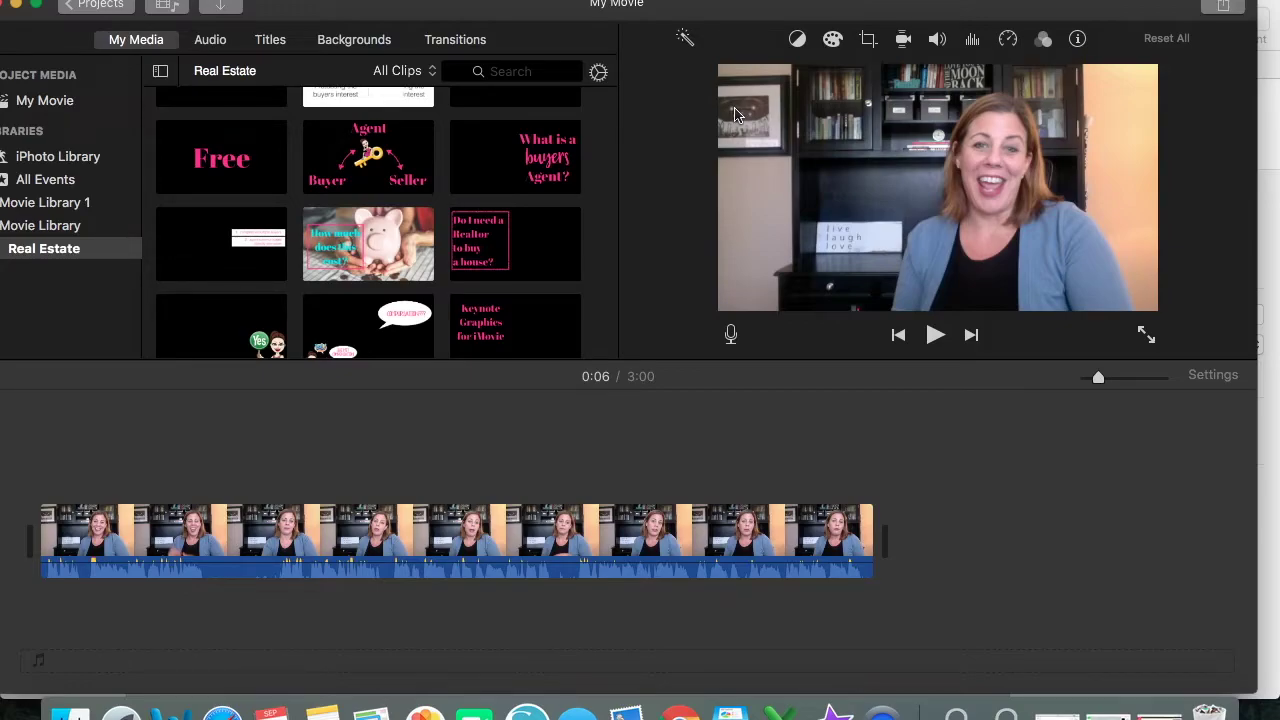
Screenshot the iMovie viewer's video frame, then return to the blank Keynote slide.
key(super+shift+4)
drag(719, 65, 1159, 310)
click(731, 712)
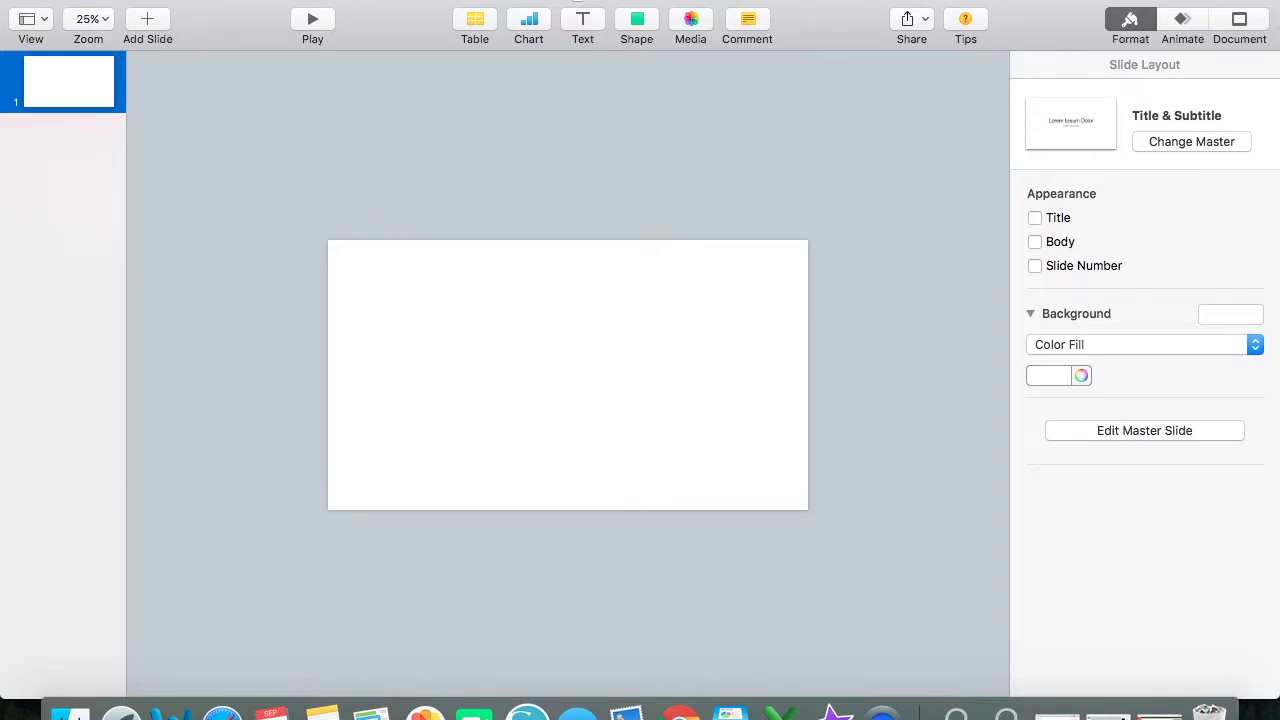
Insert the 8.05.18 PM screenshot and stretch it from the top-left to fill the slide.
click(230, 0)
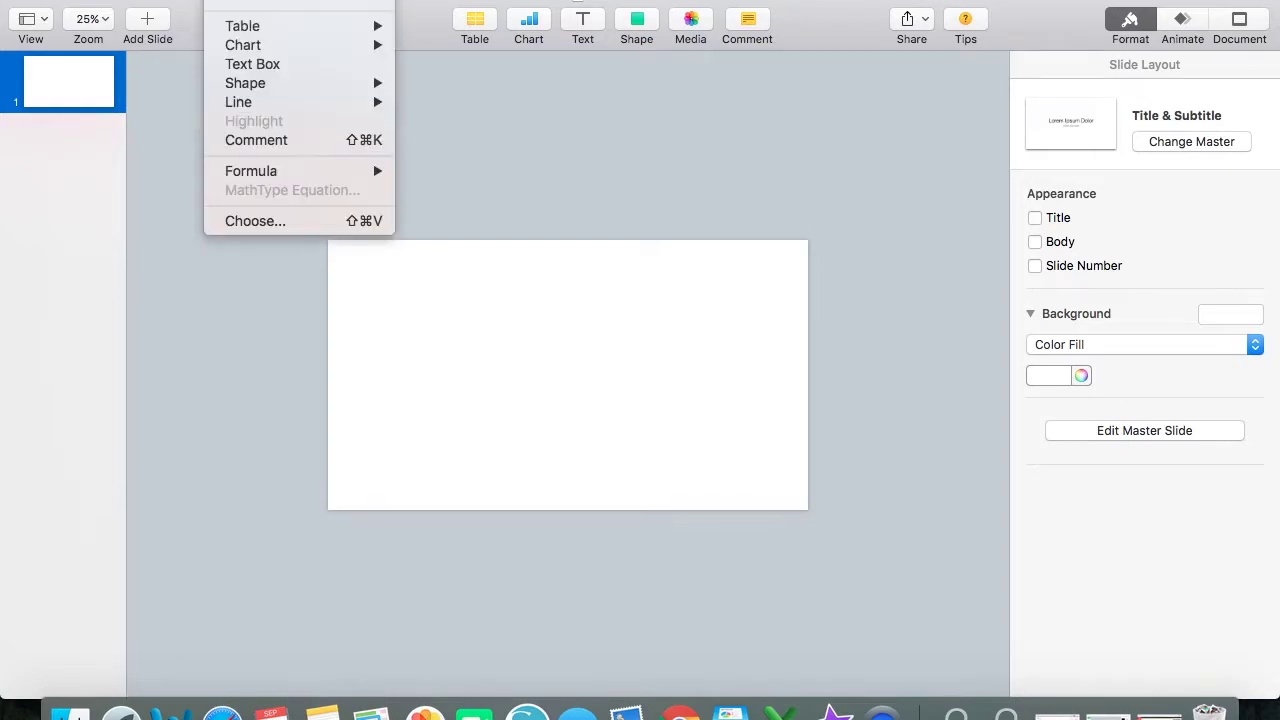
click(249, 220)
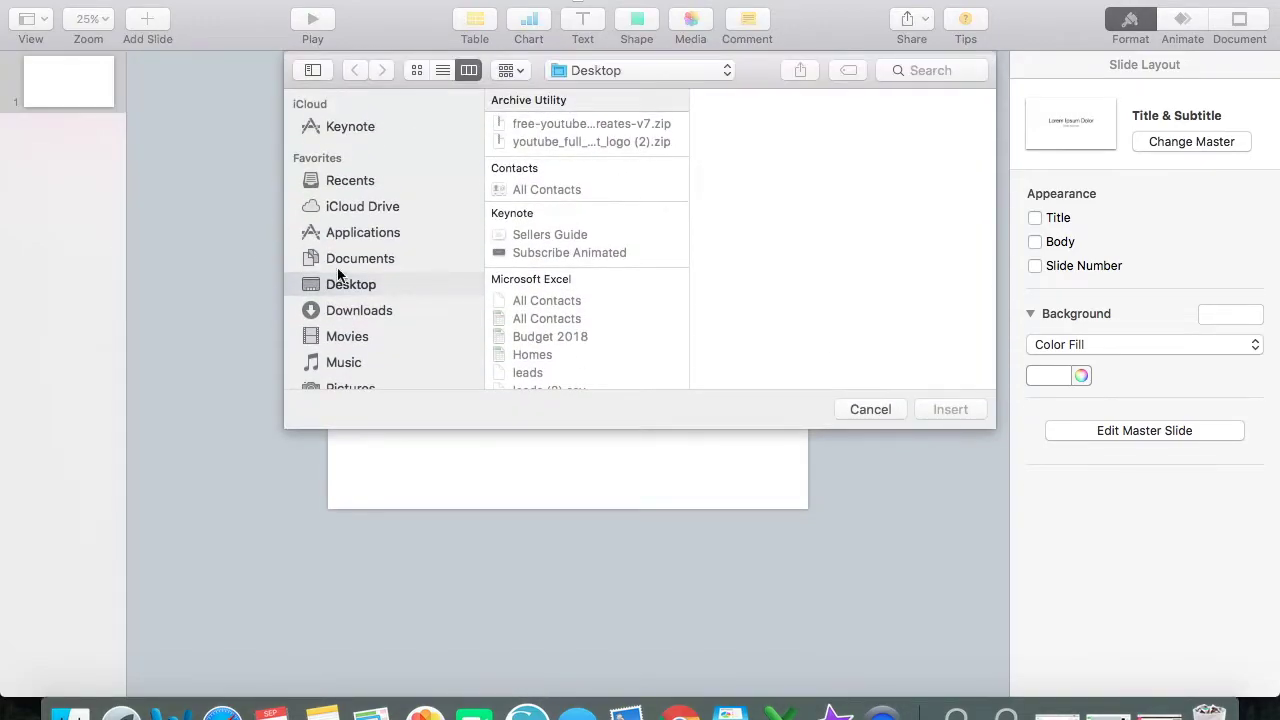
right_click(601, 333)
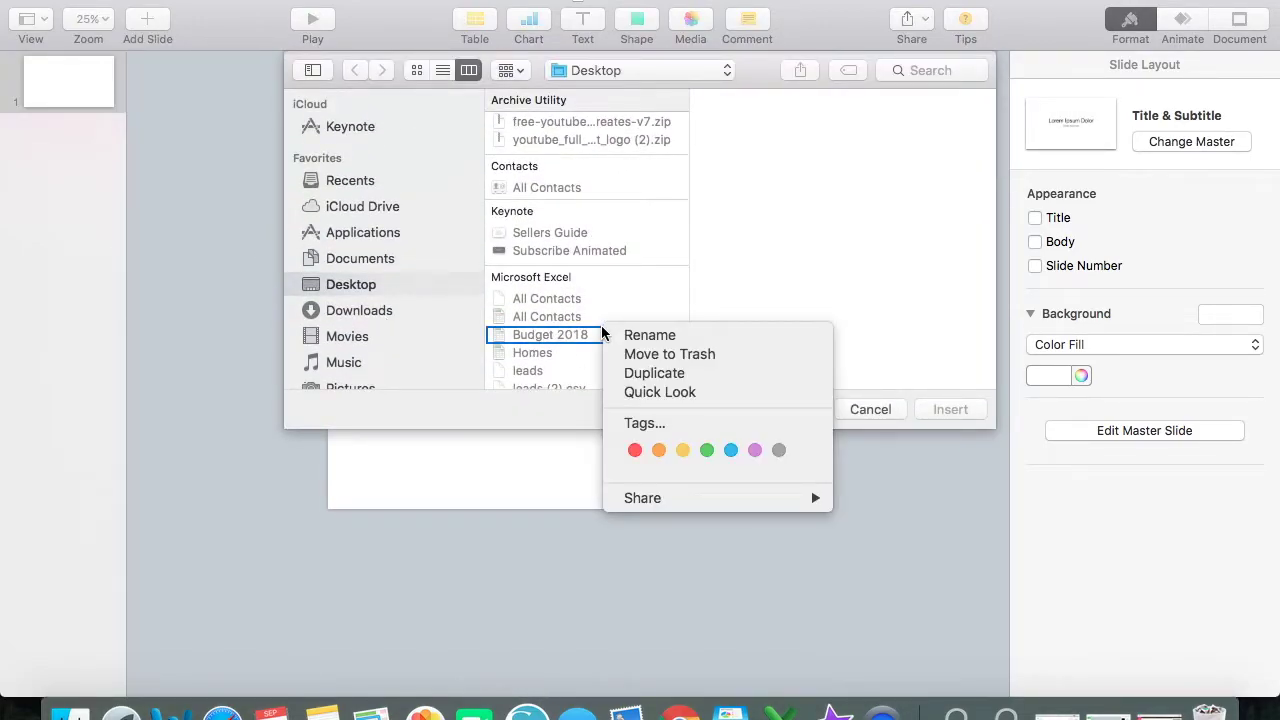
click(763, 267)
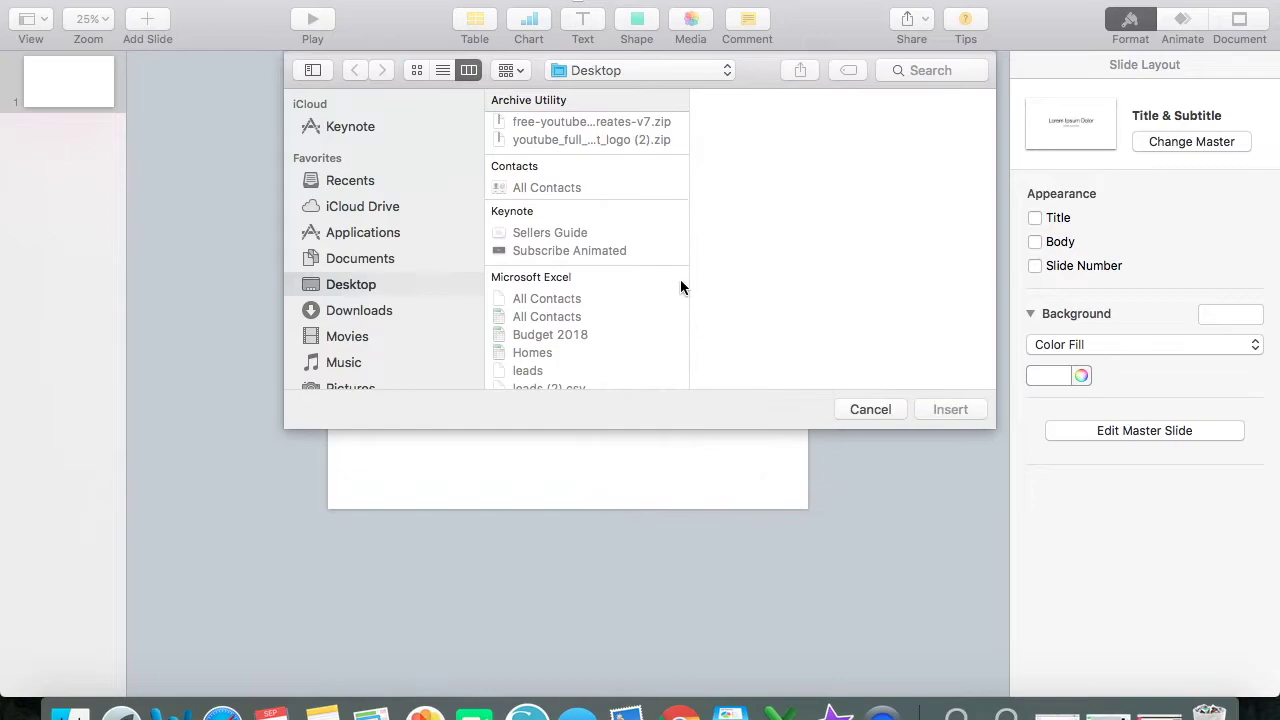
scroll(640, 300, down, 2)
scroll(640, 311, down, 10)
scroll(640, 311, up, 8)
click(640, 311)
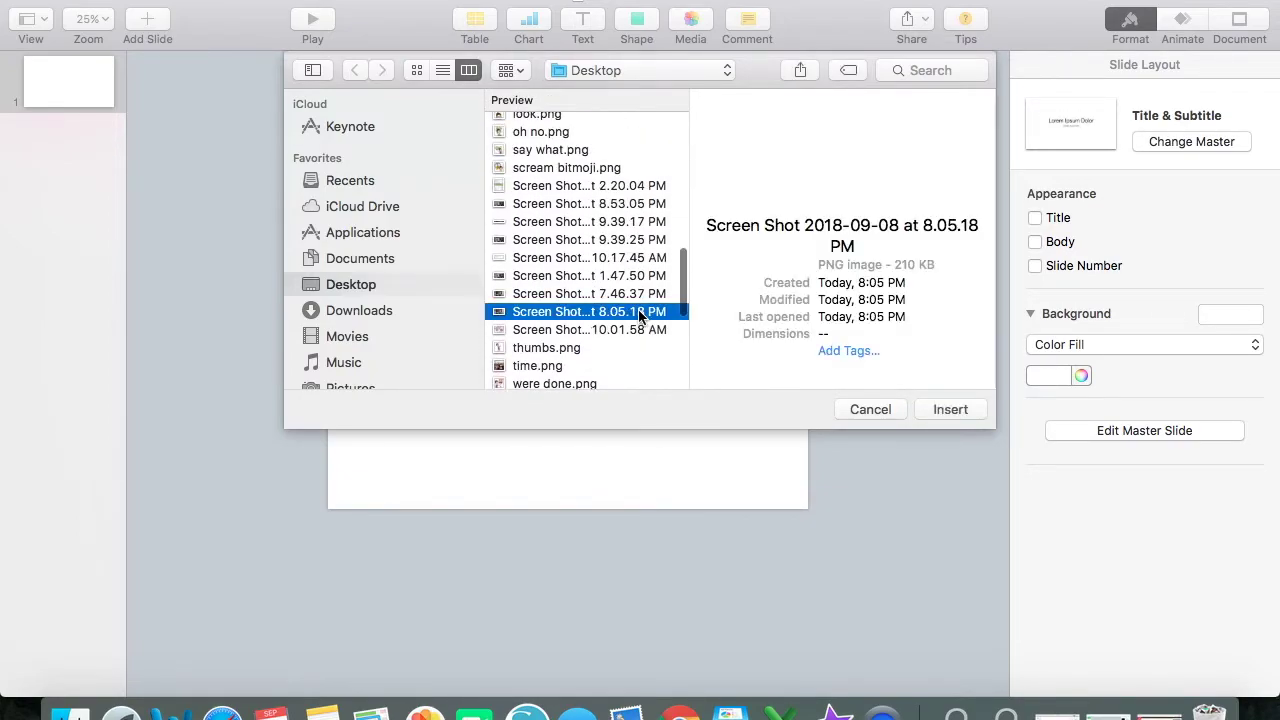
click(950, 409)
drag(554, 380, 364, 275)
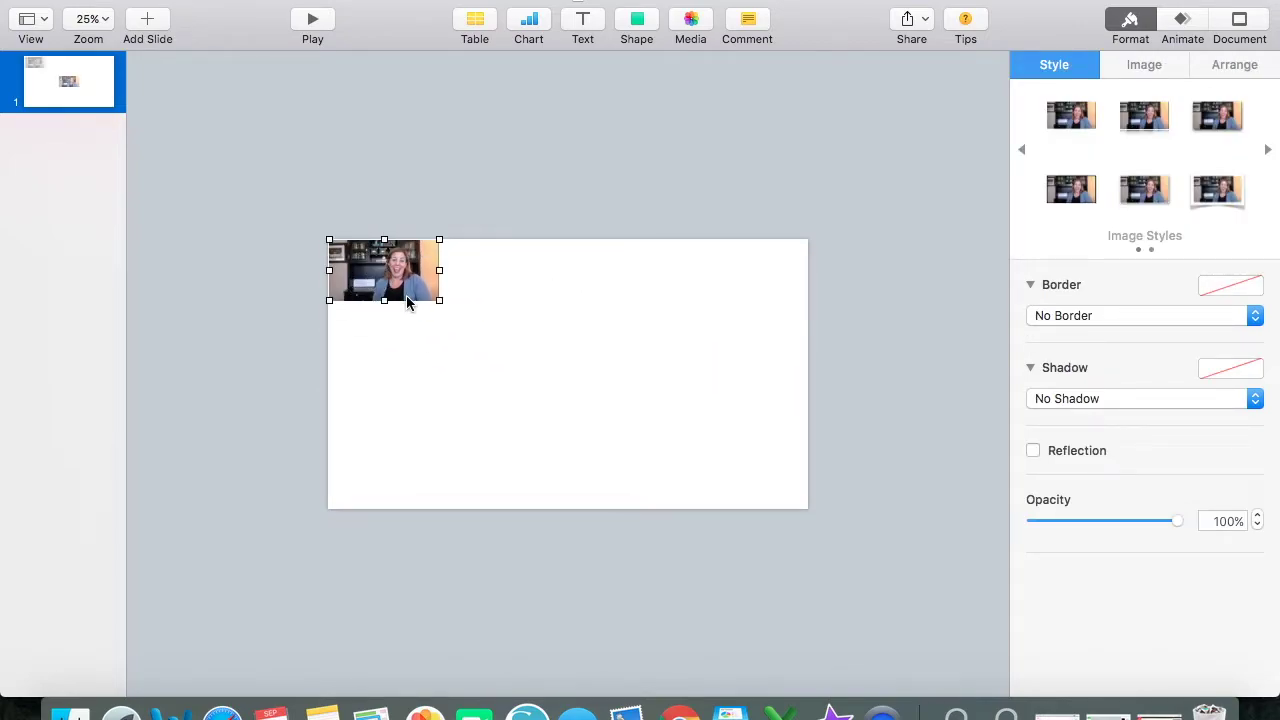
drag(440, 300, 817, 502)
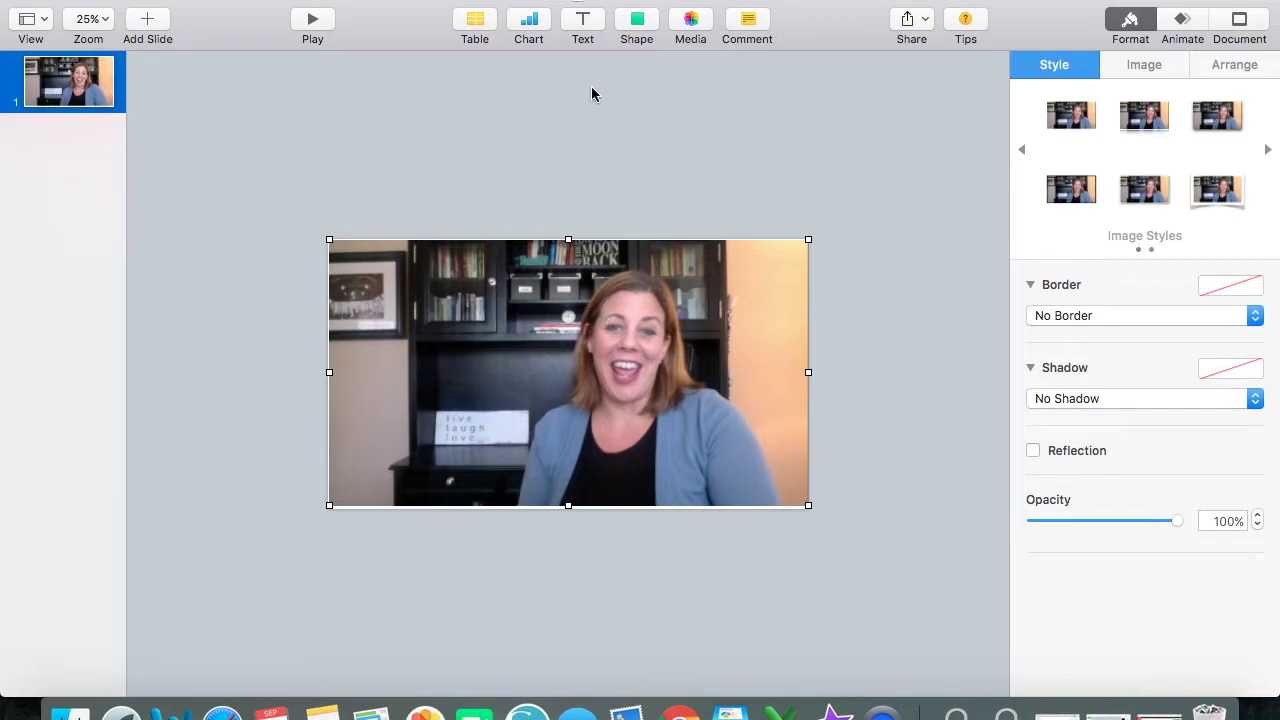
Add a text box over the bookcase and type the caption text.
click(585, 18)
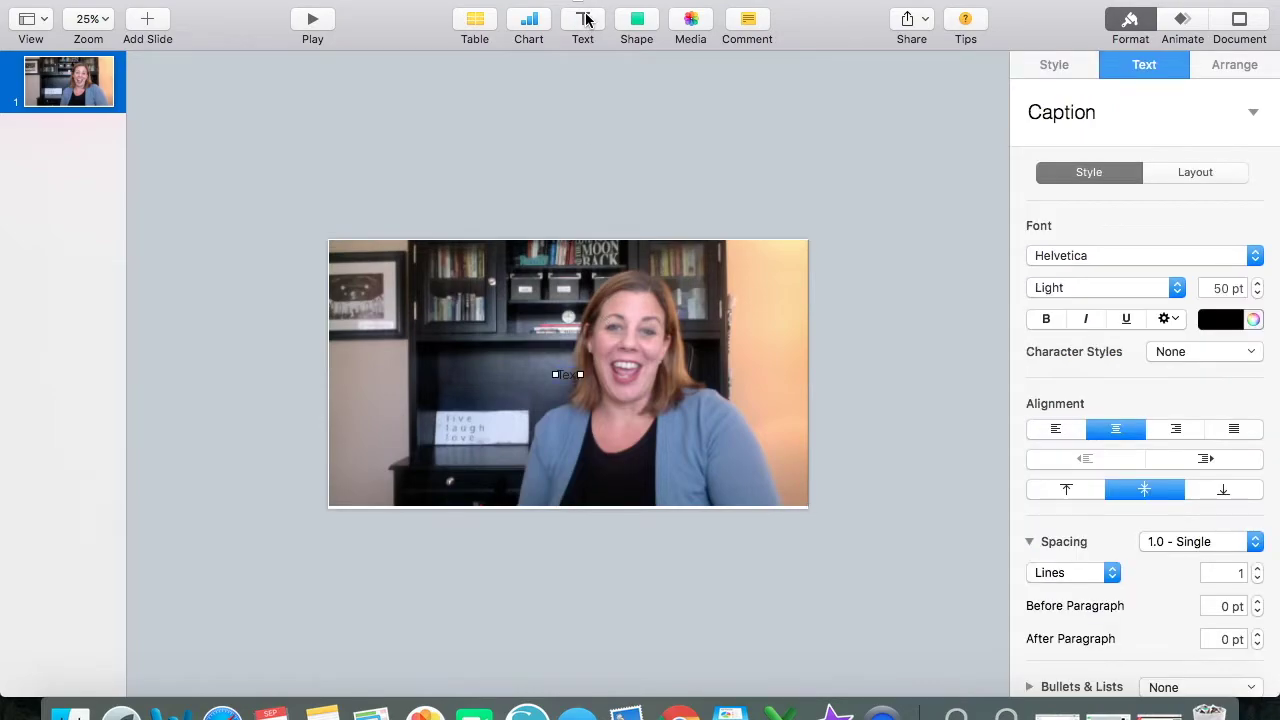
drag(570, 378, 433, 344)
text(Hello want to)
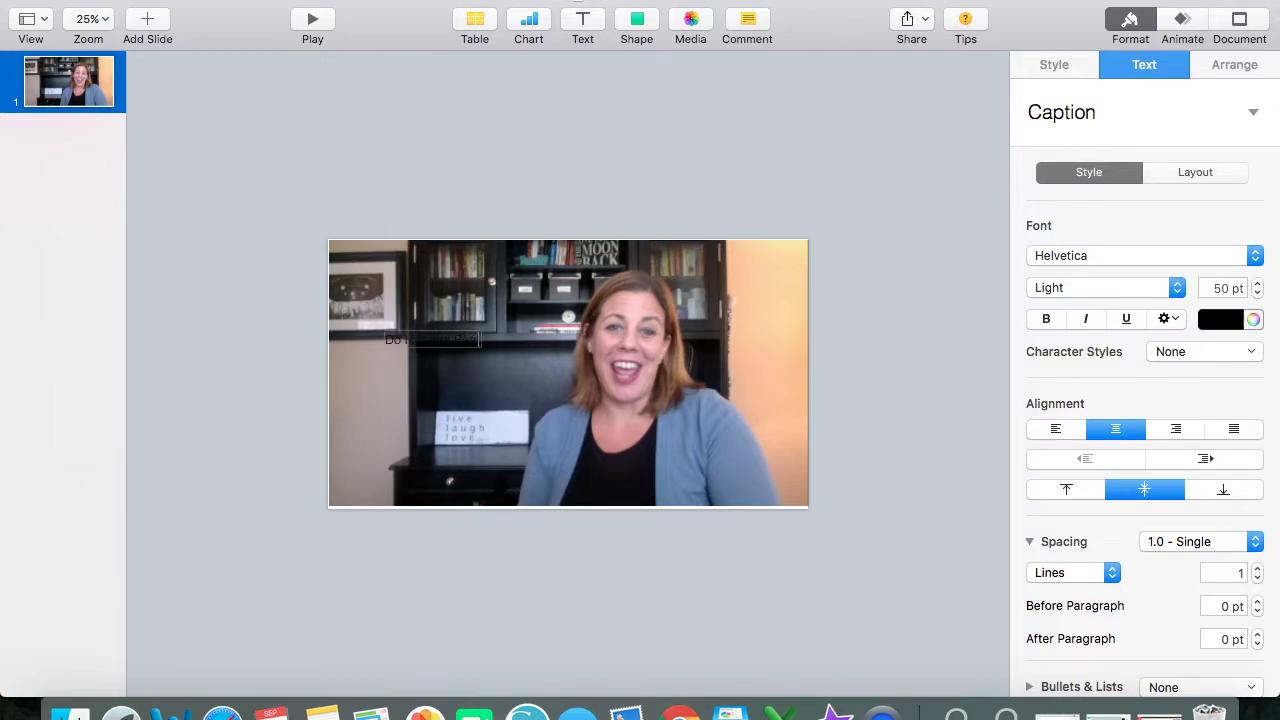
text(site totart a busin)
Color the caption text Strawberry pink.
triple_click(497, 336)
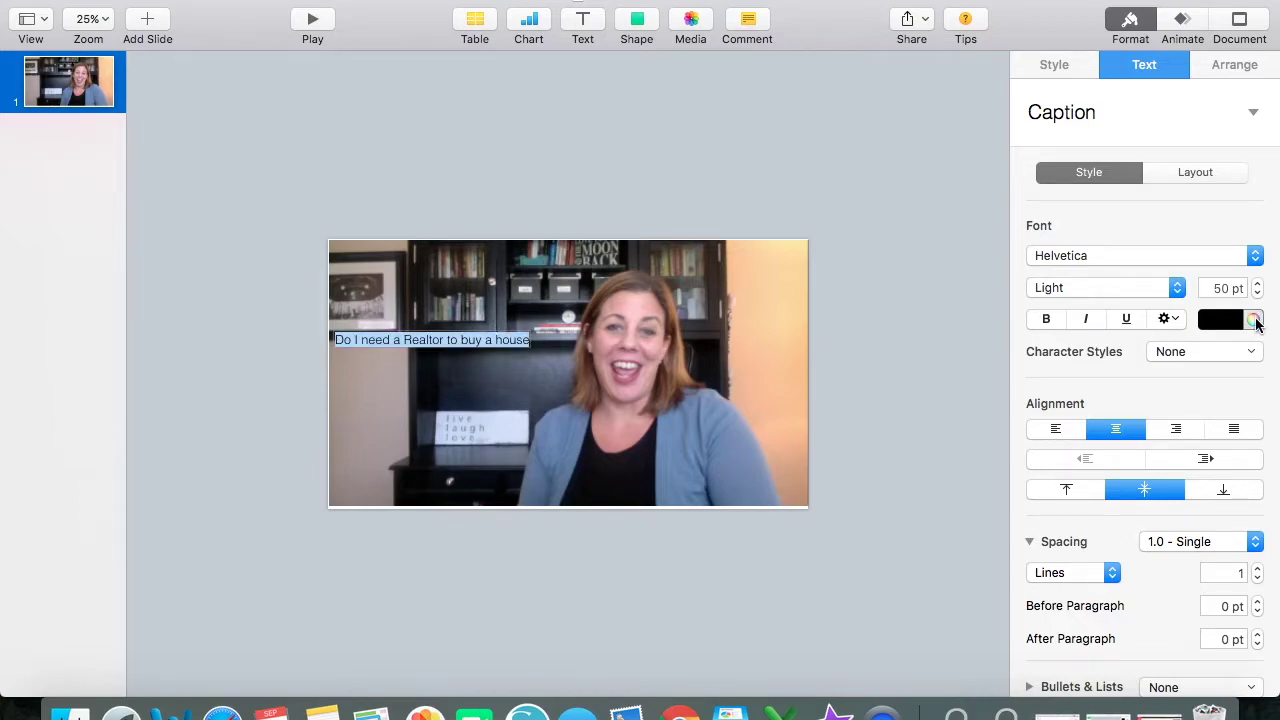
click(1255, 319)
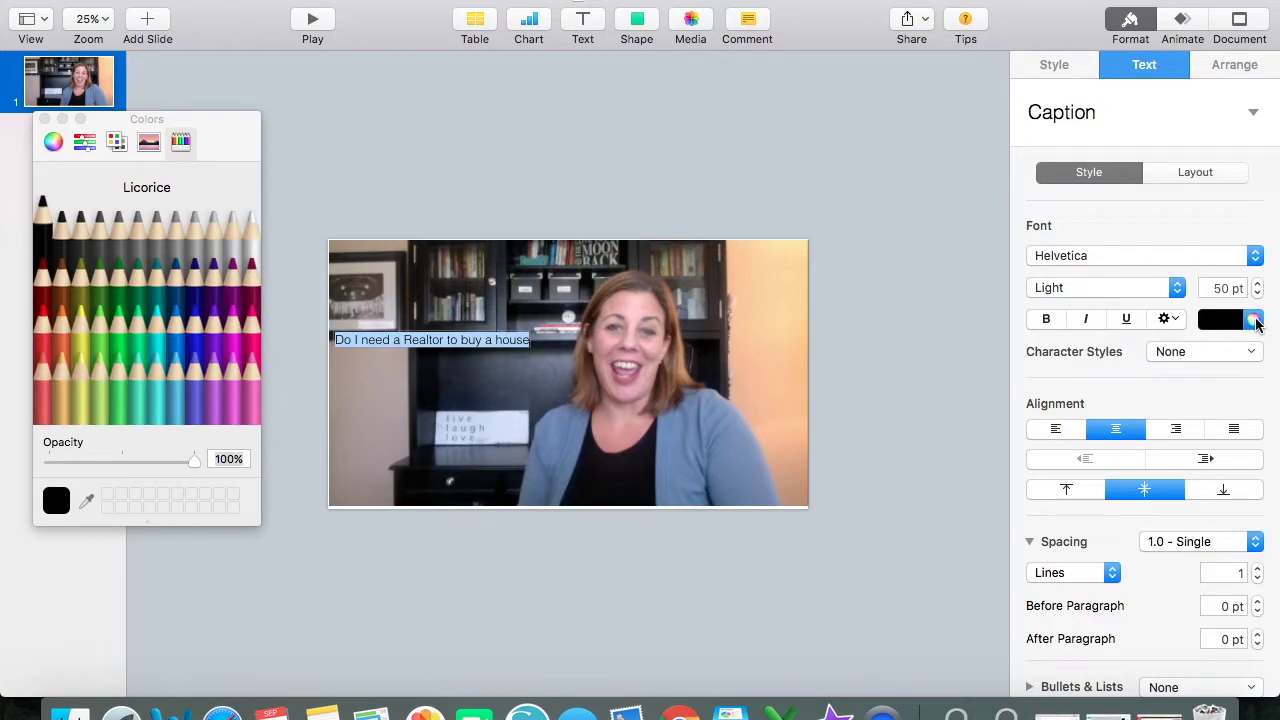
click(250, 335)
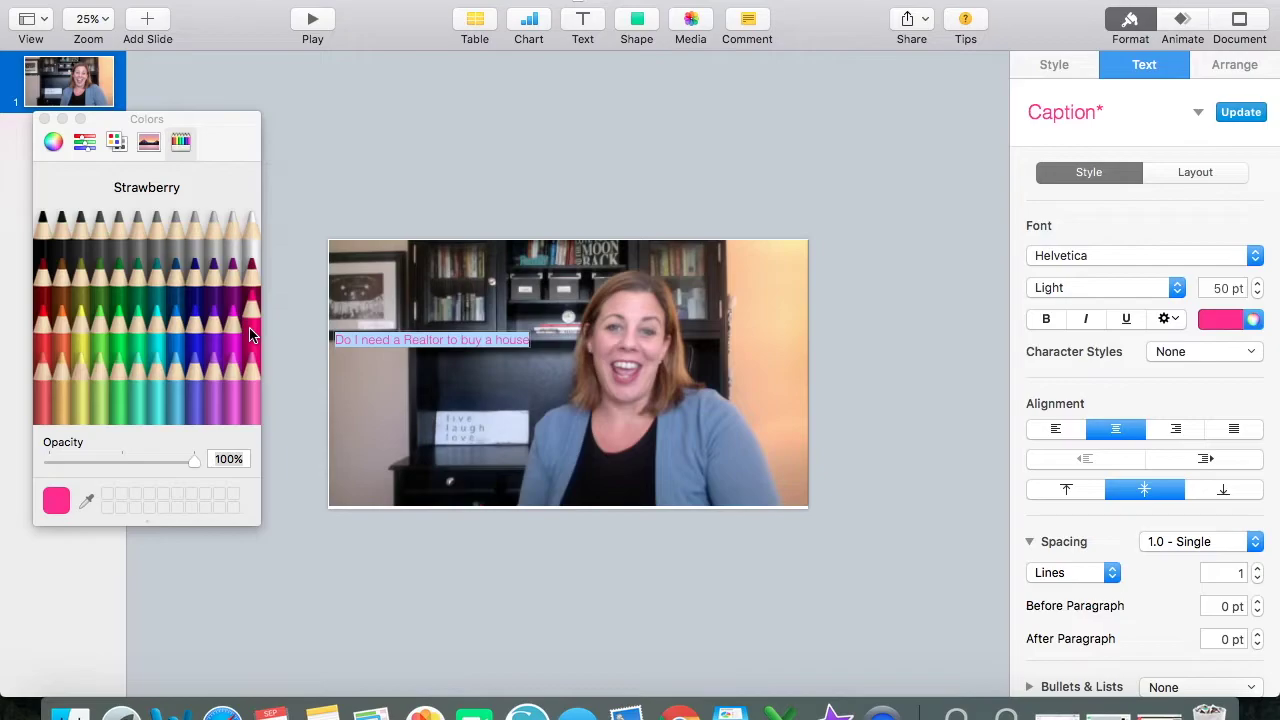
click(44, 119)
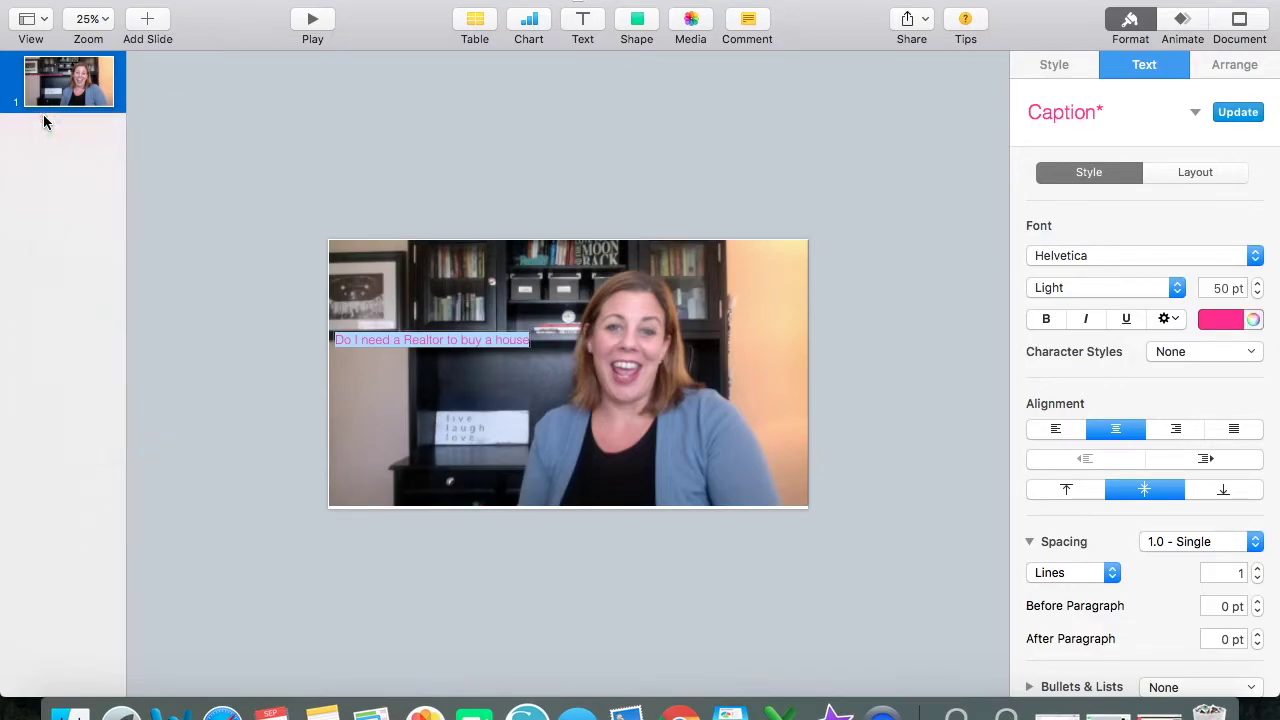
Break the caption into three lines after 'Do I need a' and before 'buy'.
click(403, 340)
key(Return)
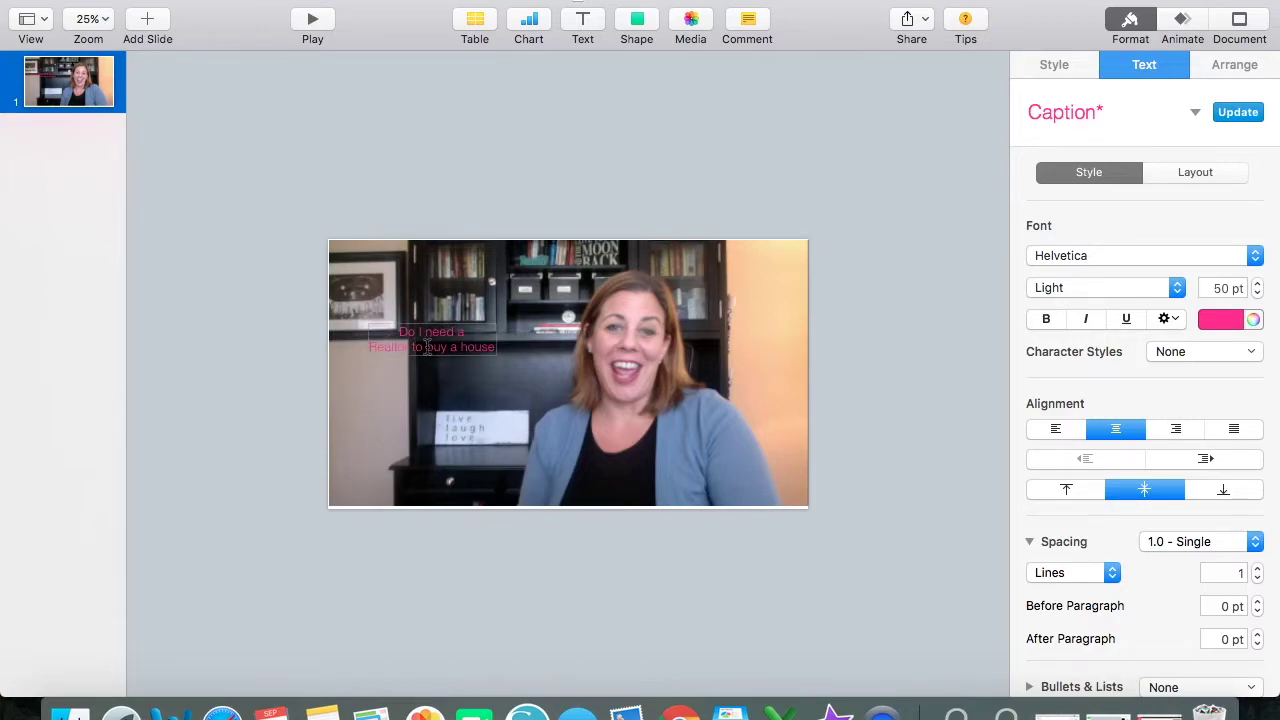
click(427, 346)
key(Return)
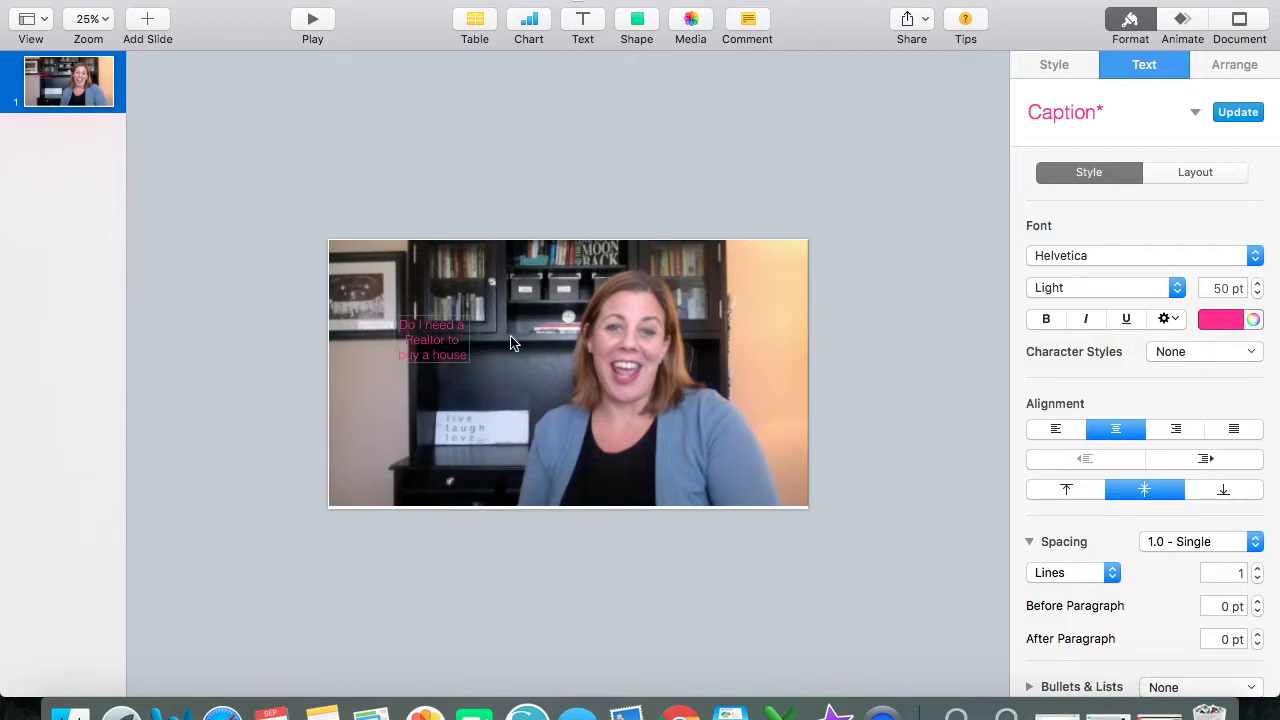
triple_click(444, 355)
click(444, 355)
drag(403, 317, 466, 362)
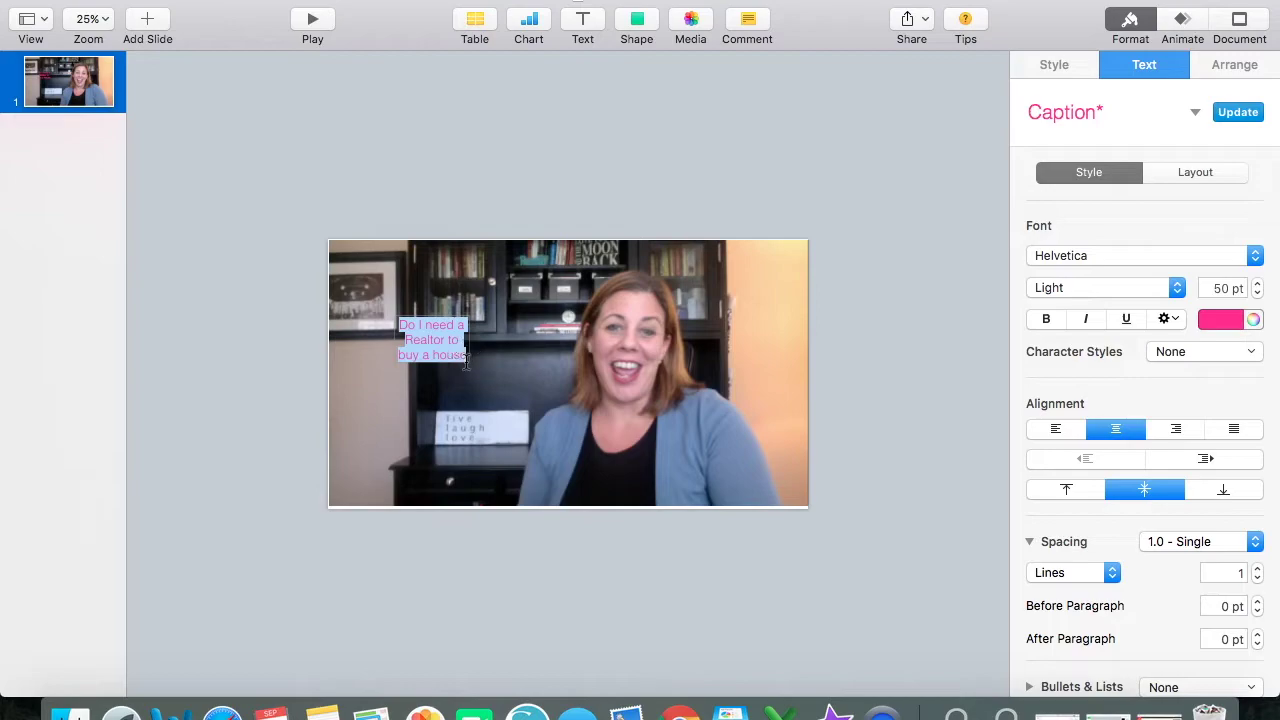
Set the caption to 150 pt Abril Fatface.
double_click(1220, 289)
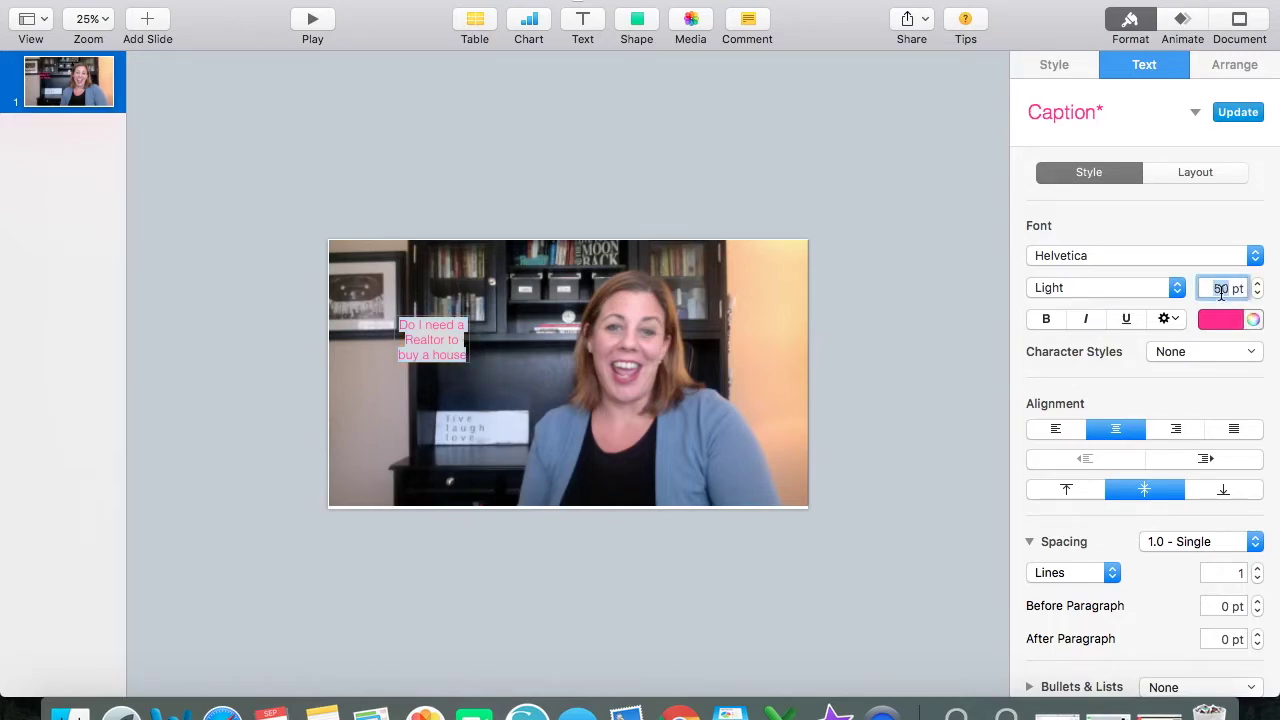
text(150)
click(1255, 256)
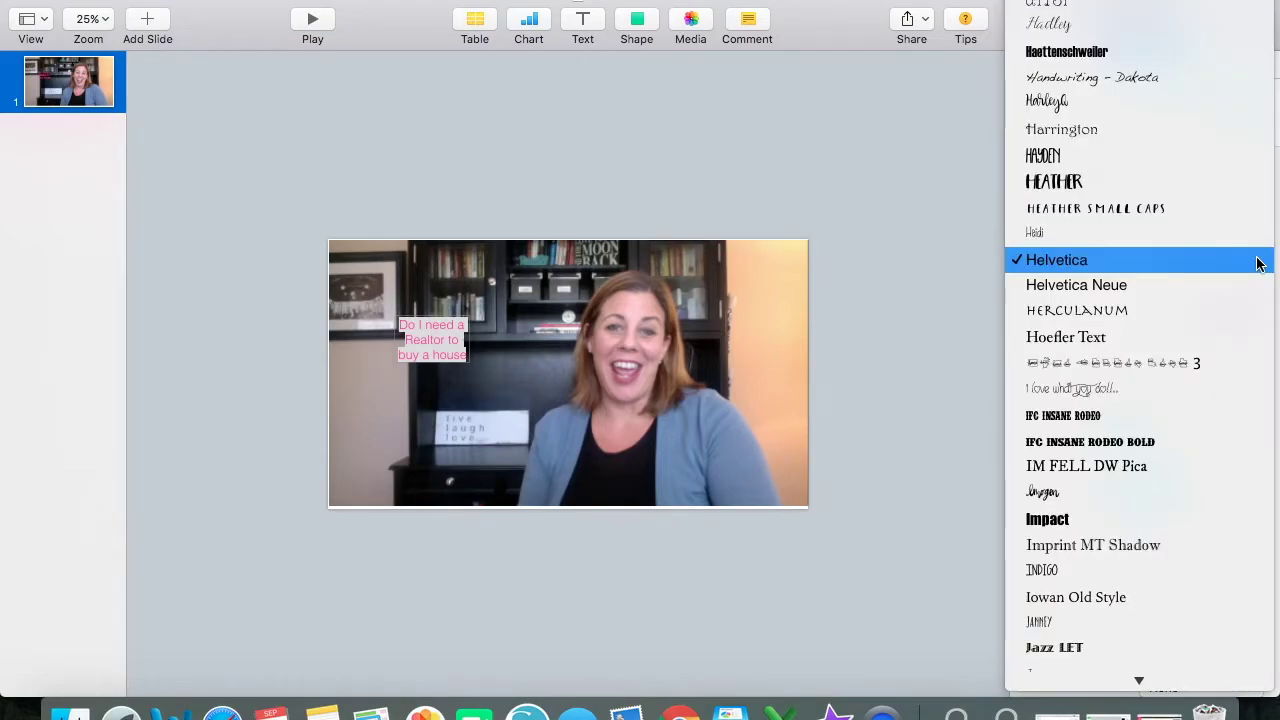
scroll(1161, 72, up, 15)
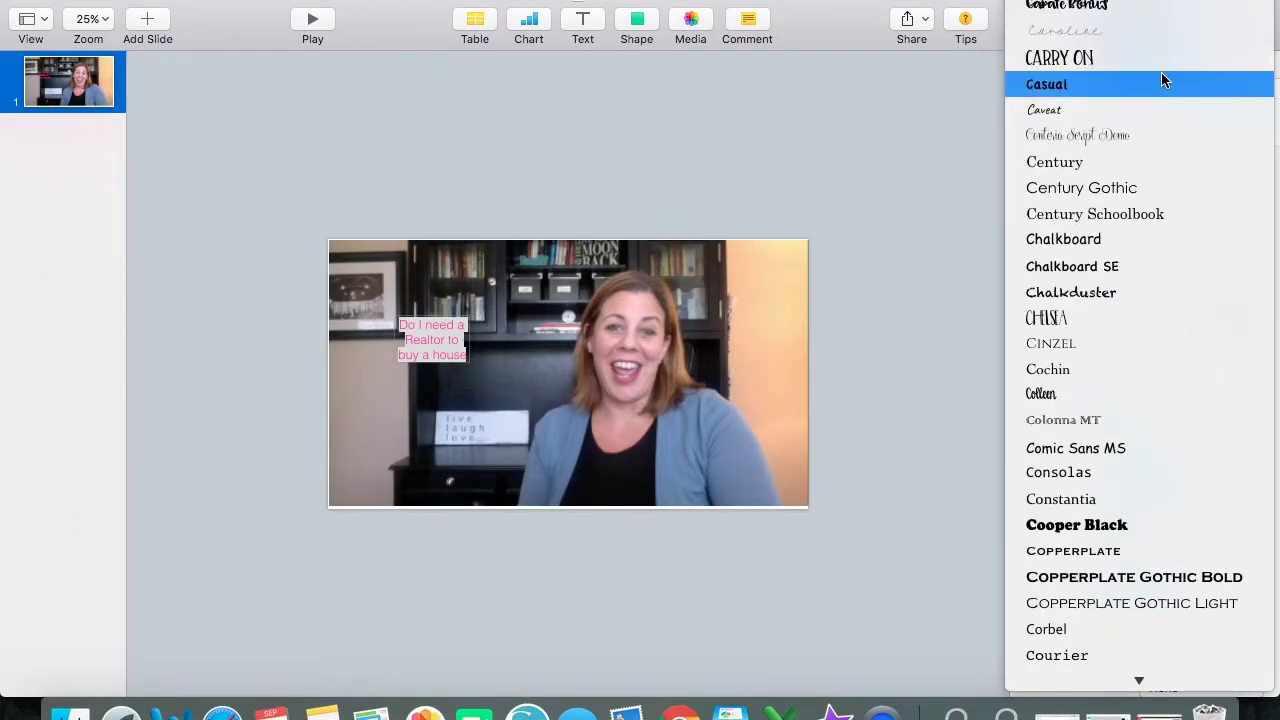
scroll(1163, 80, up, 8)
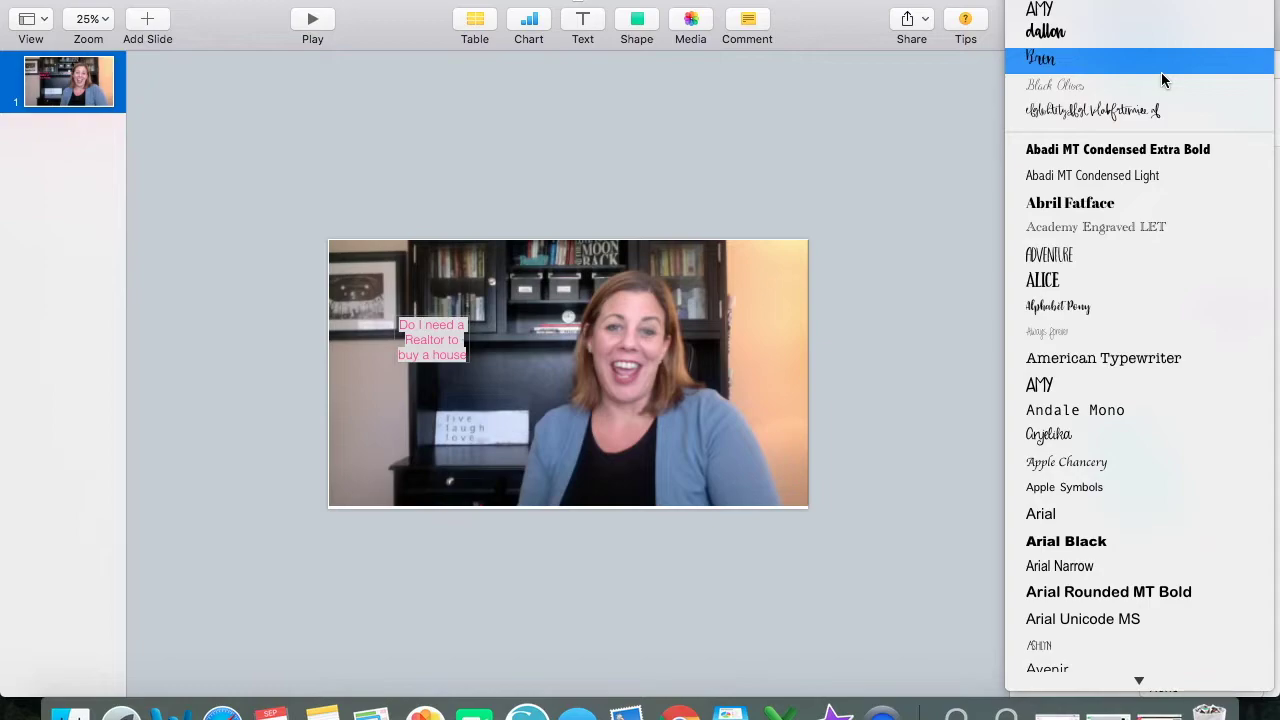
click(1154, 30)
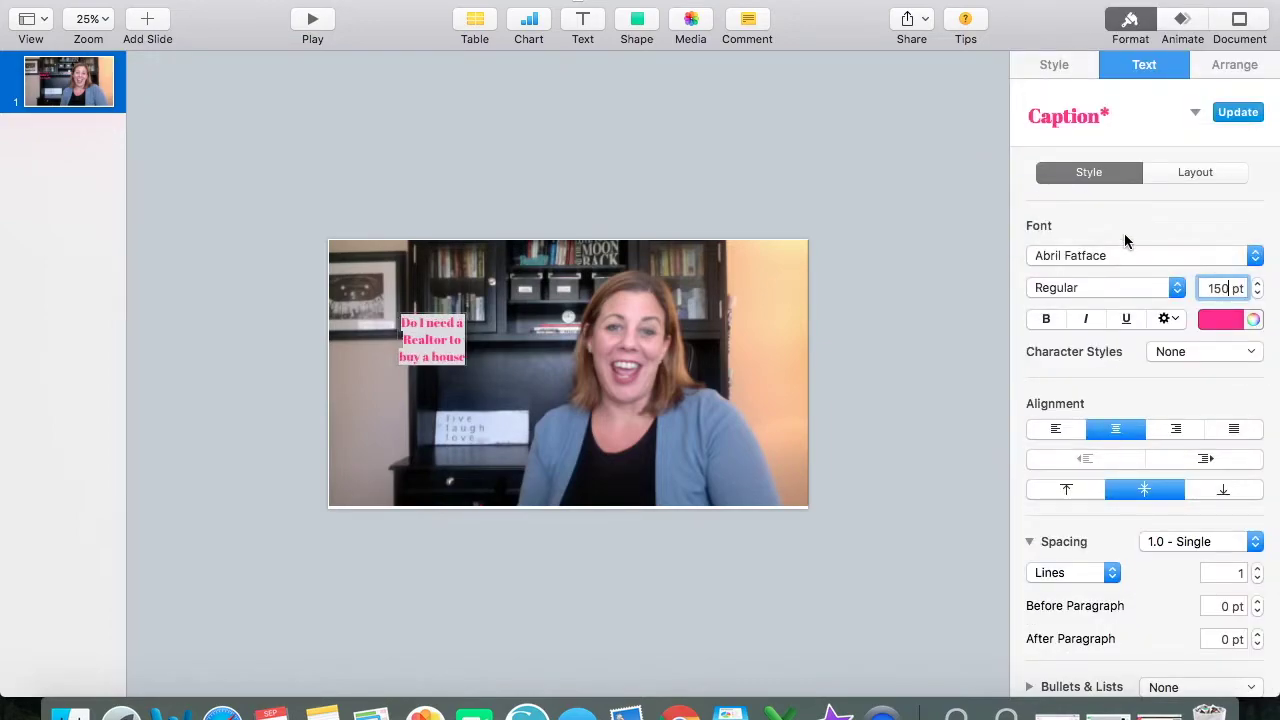
key(Return)
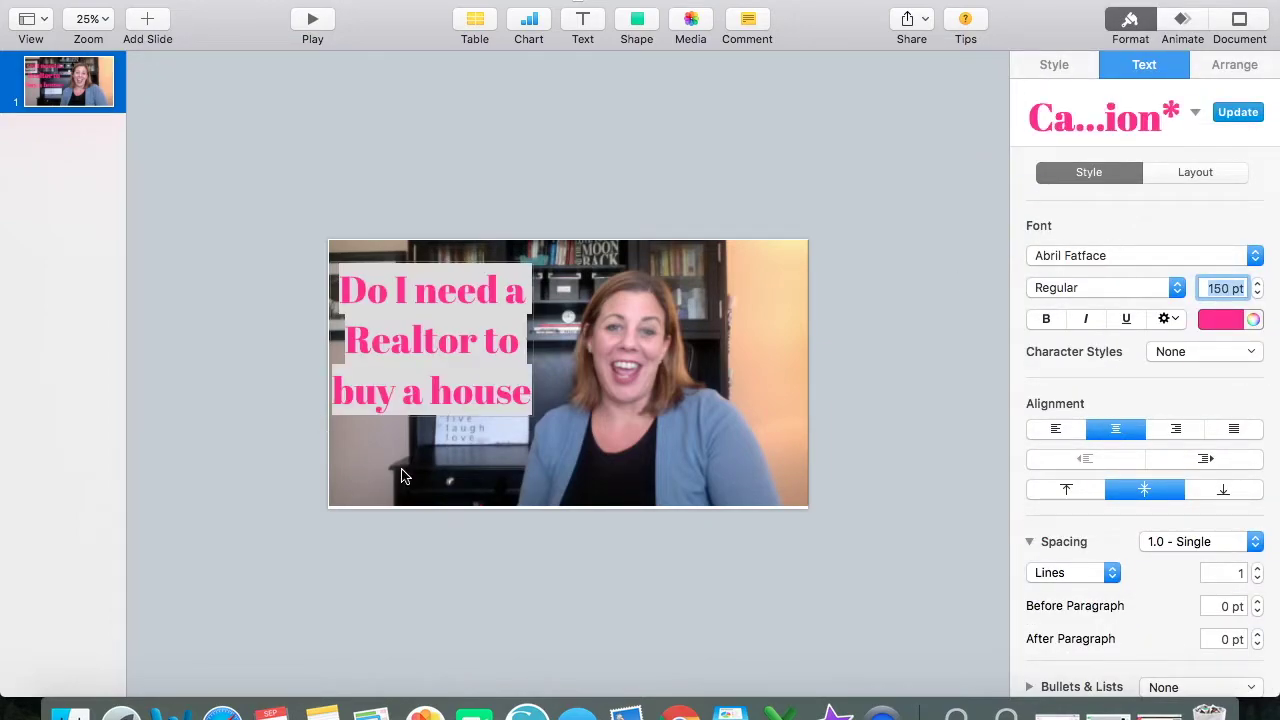
Nudge the caption box slightly into position.
click(445, 568)
drag(466, 394, 478, 405)
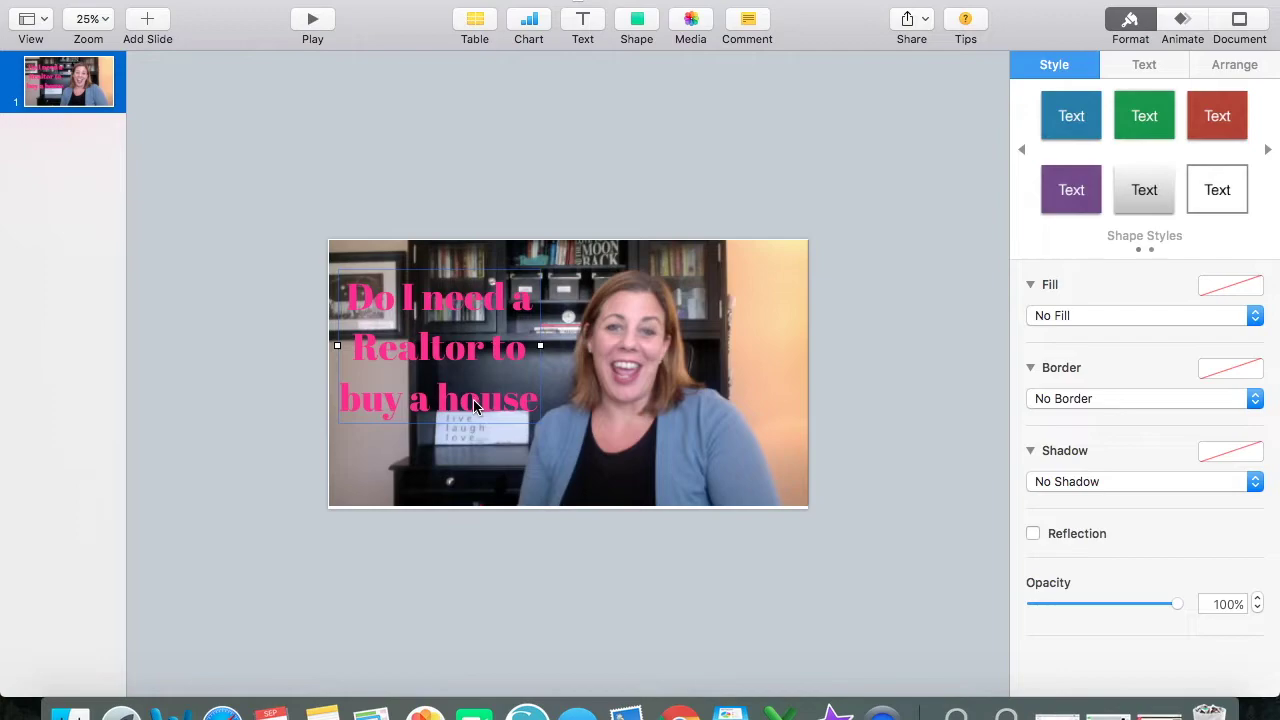
mouse_move(478, 405)
mouse_down()
mouse_move(466, 386)
mouse_move(474, 396)
mouse_up()
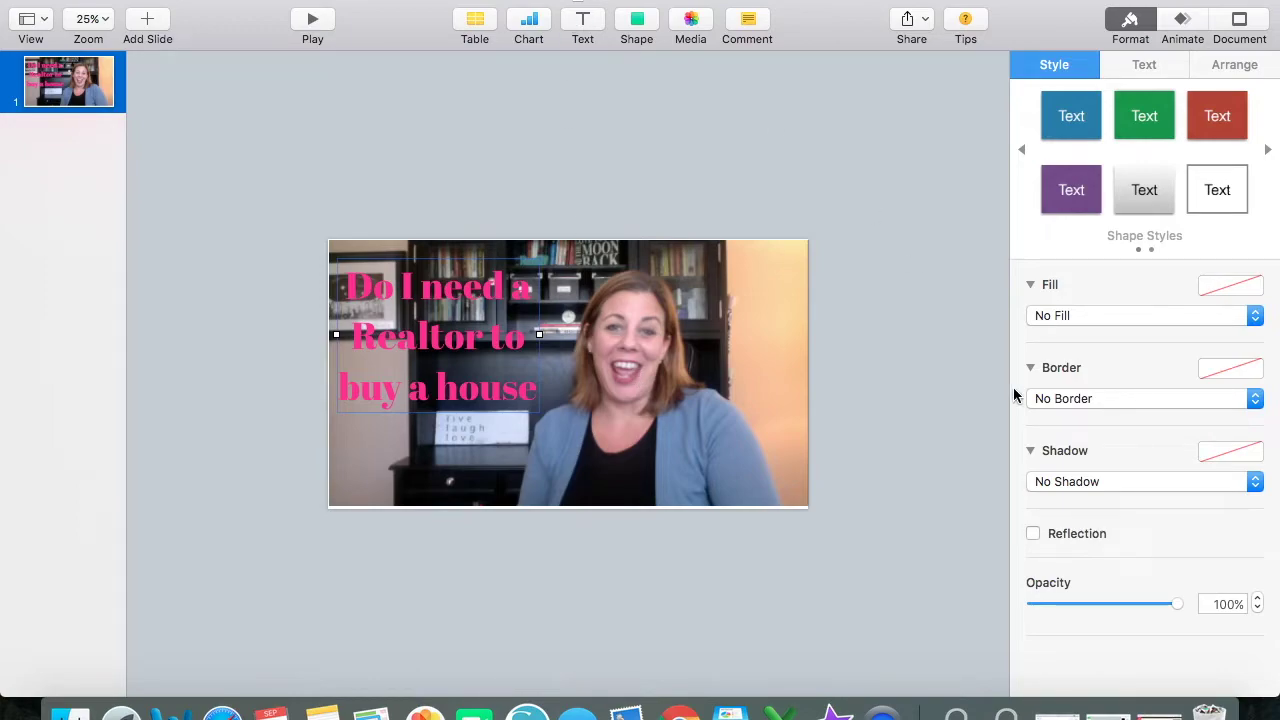
Give the caption box a Strawberry pink line border with a brushed stroke.
click(1256, 399)
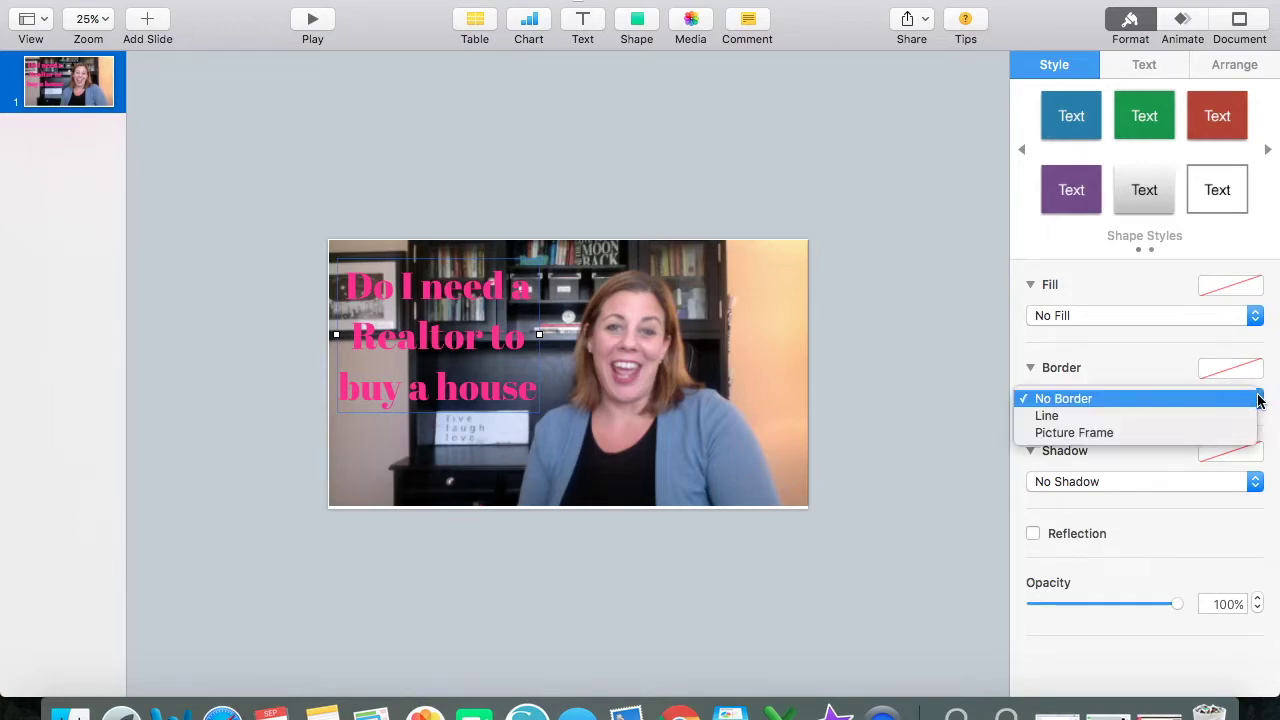
click(1155, 417)
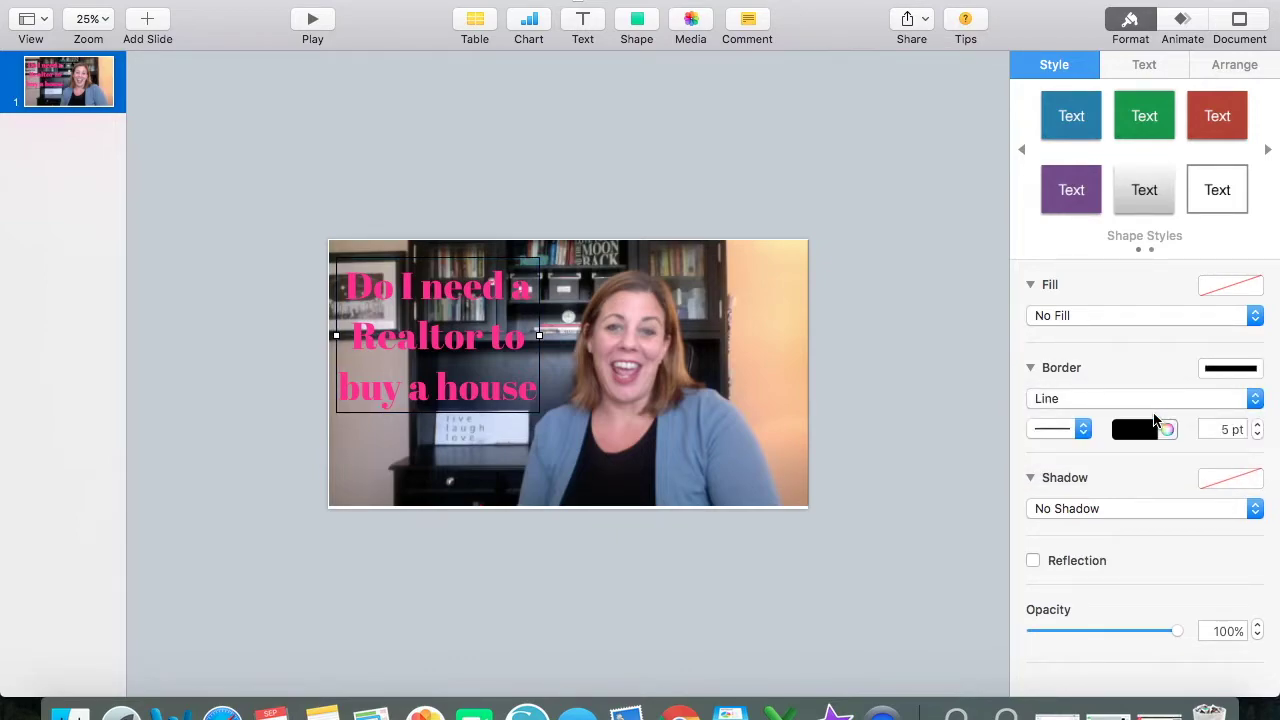
click(1170, 430)
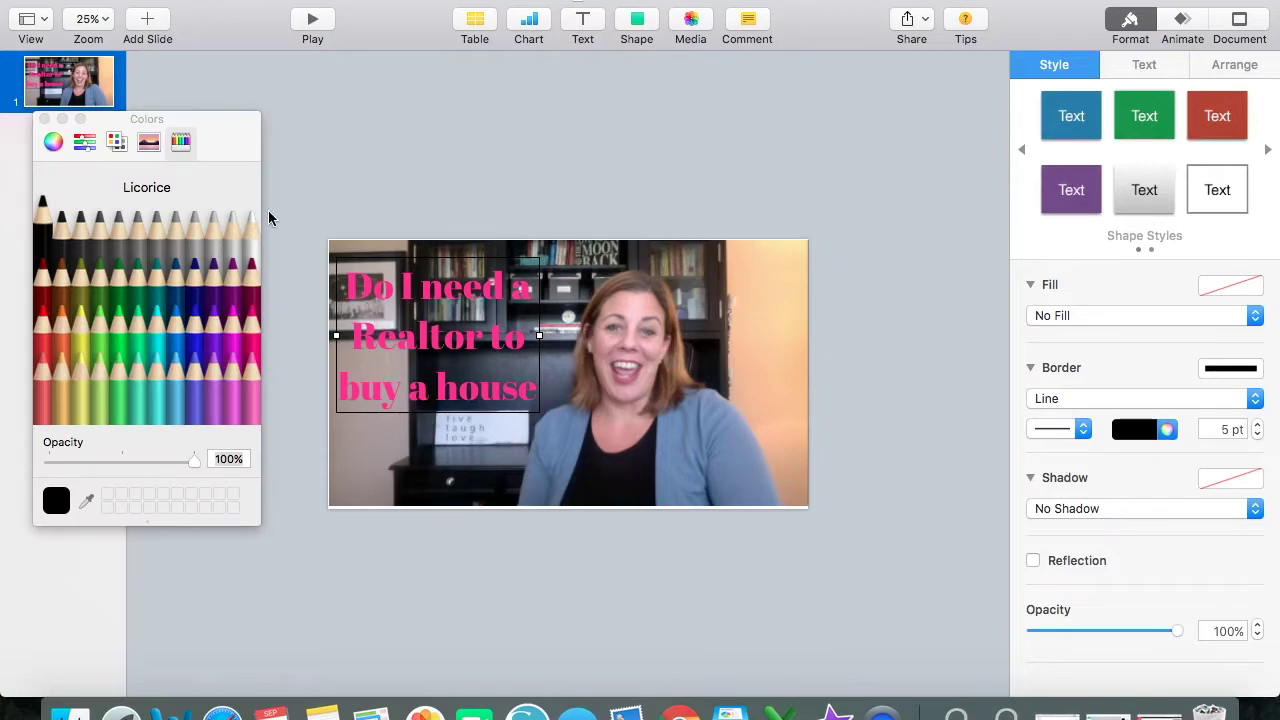
click(252, 334)
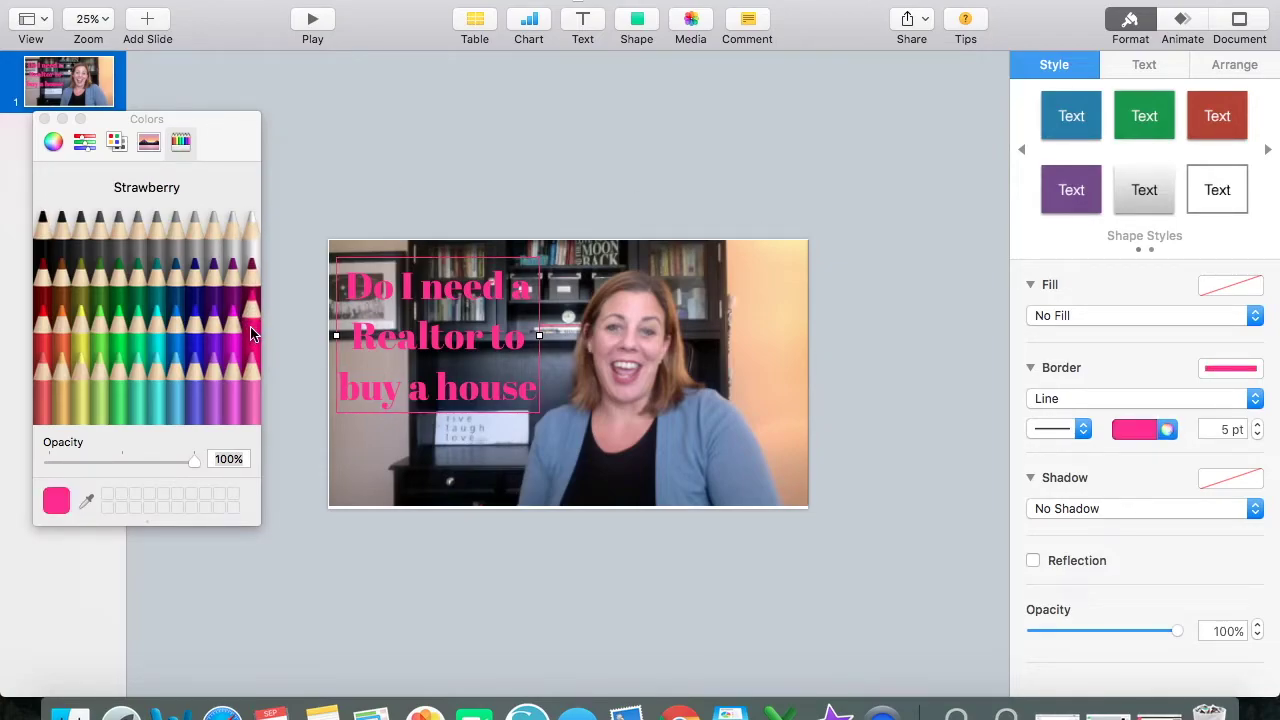
click(1249, 371)
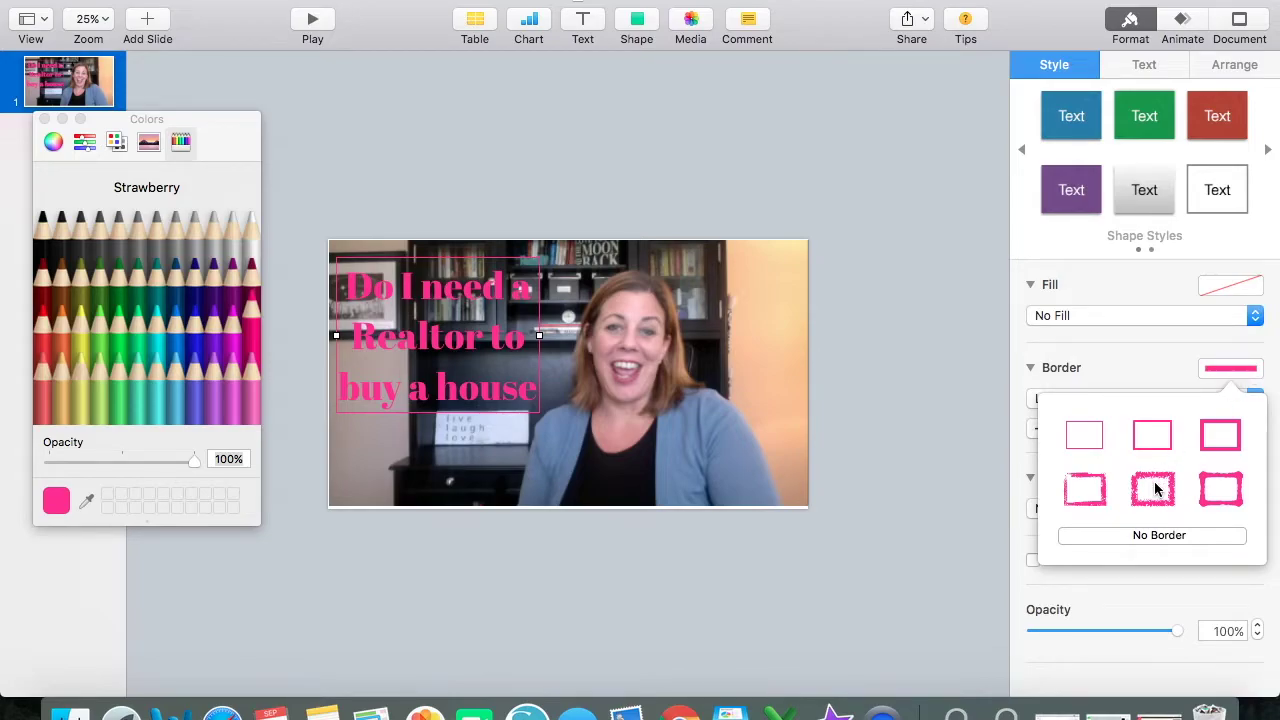
click(1155, 488)
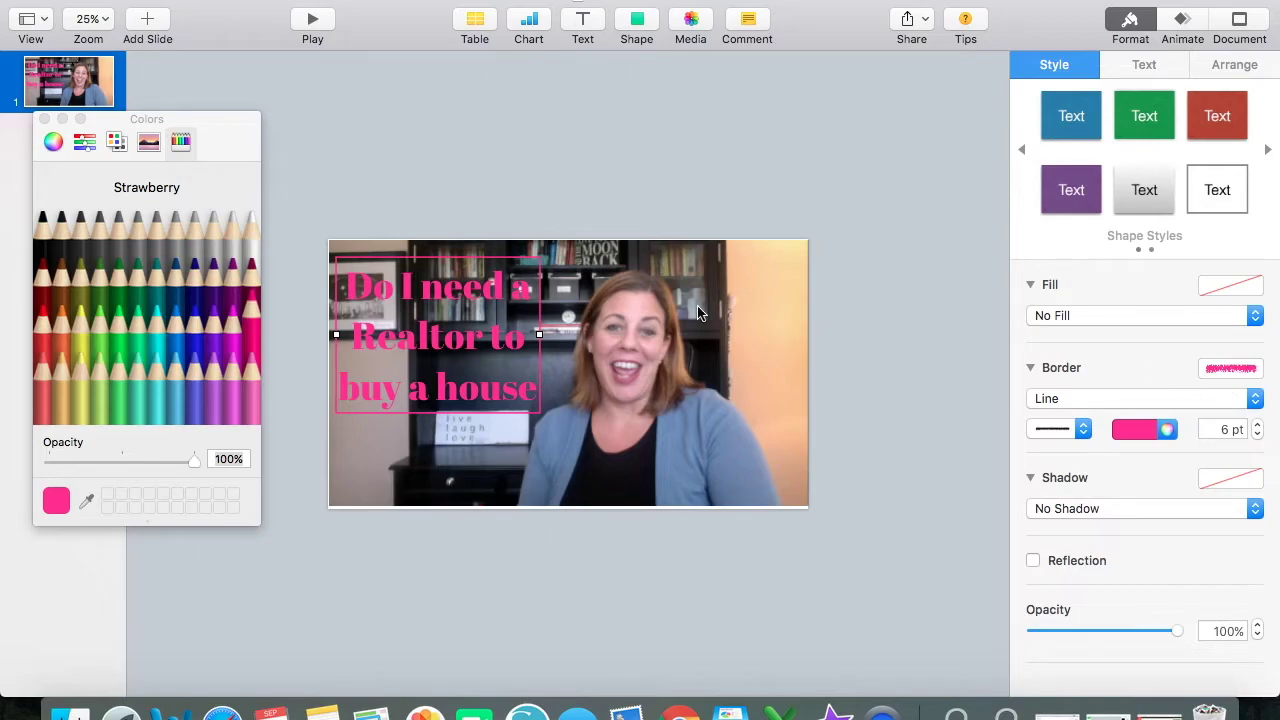
click(435, 360)
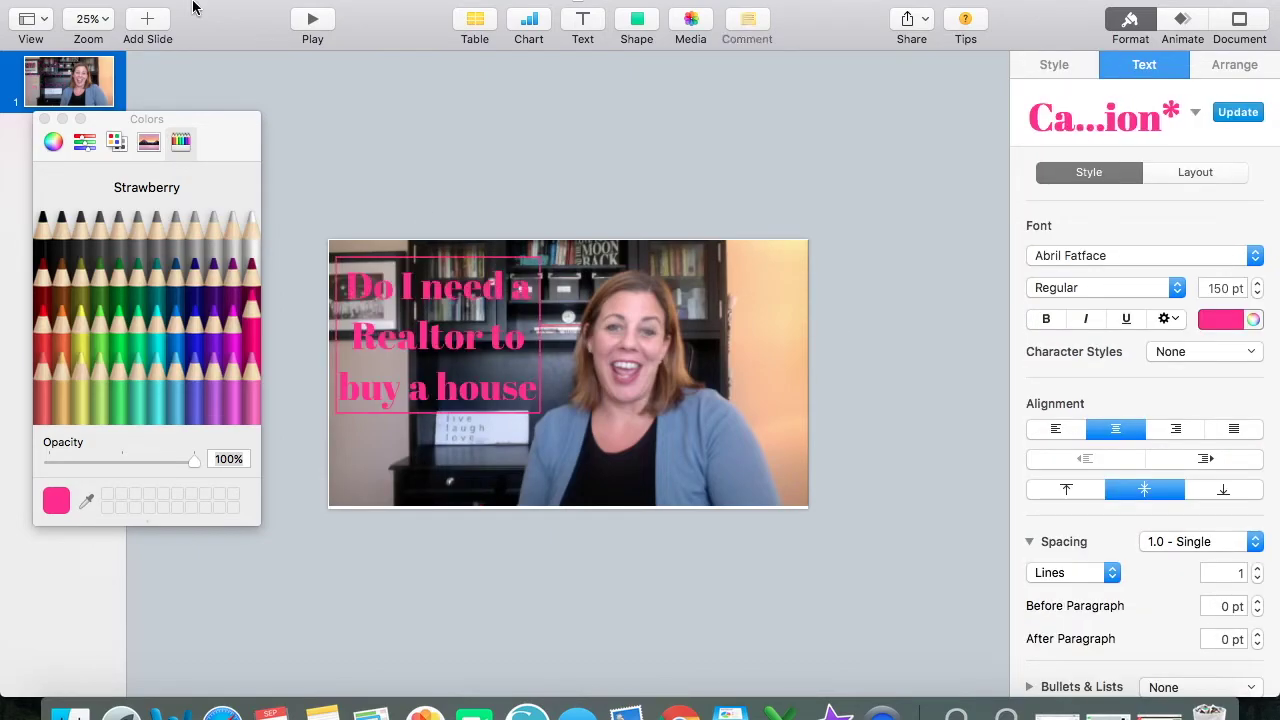
click(44, 120)
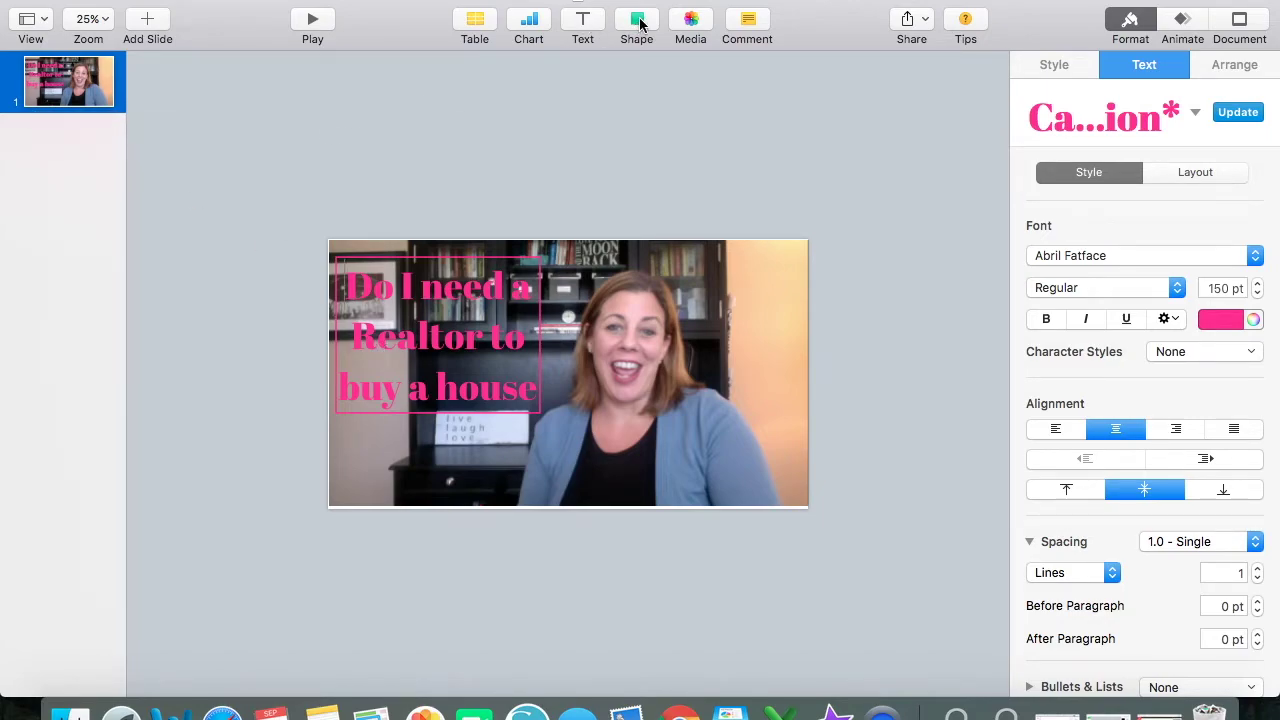
Insert a square at the top-left and enlarge it to cover the title area.
click(640, 22)
click(572, 154)
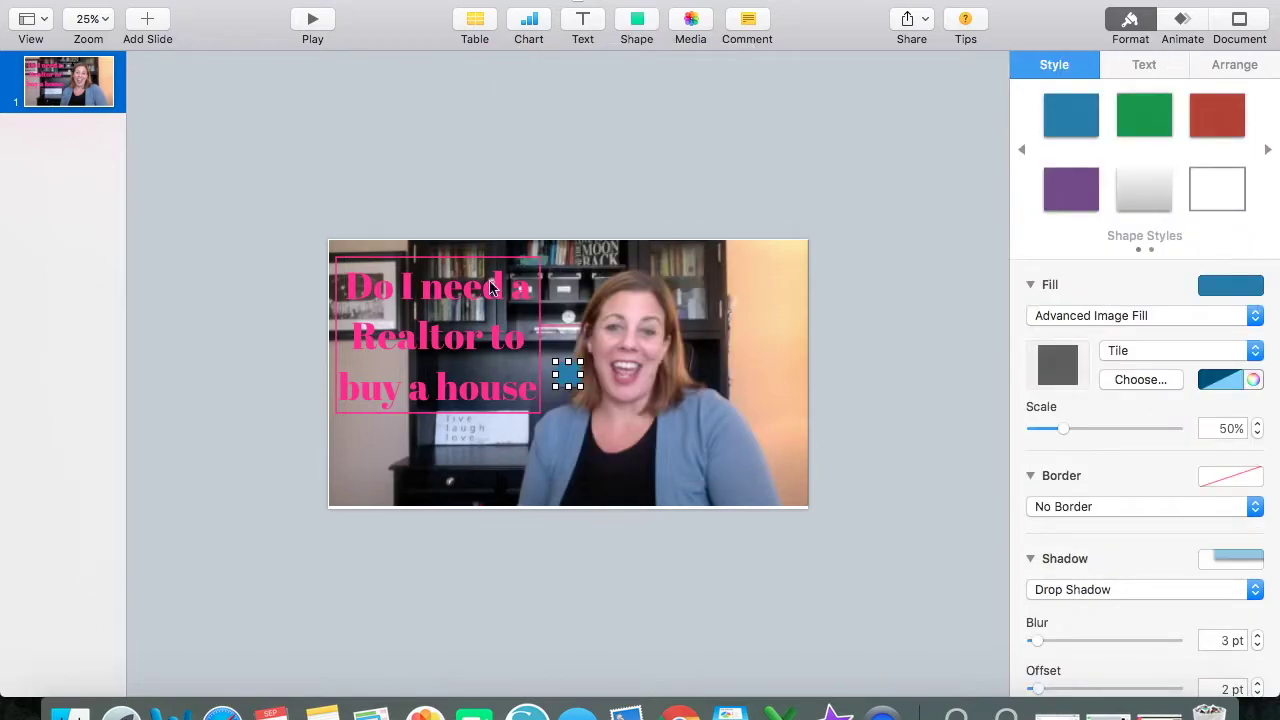
drag(566, 382, 346, 258)
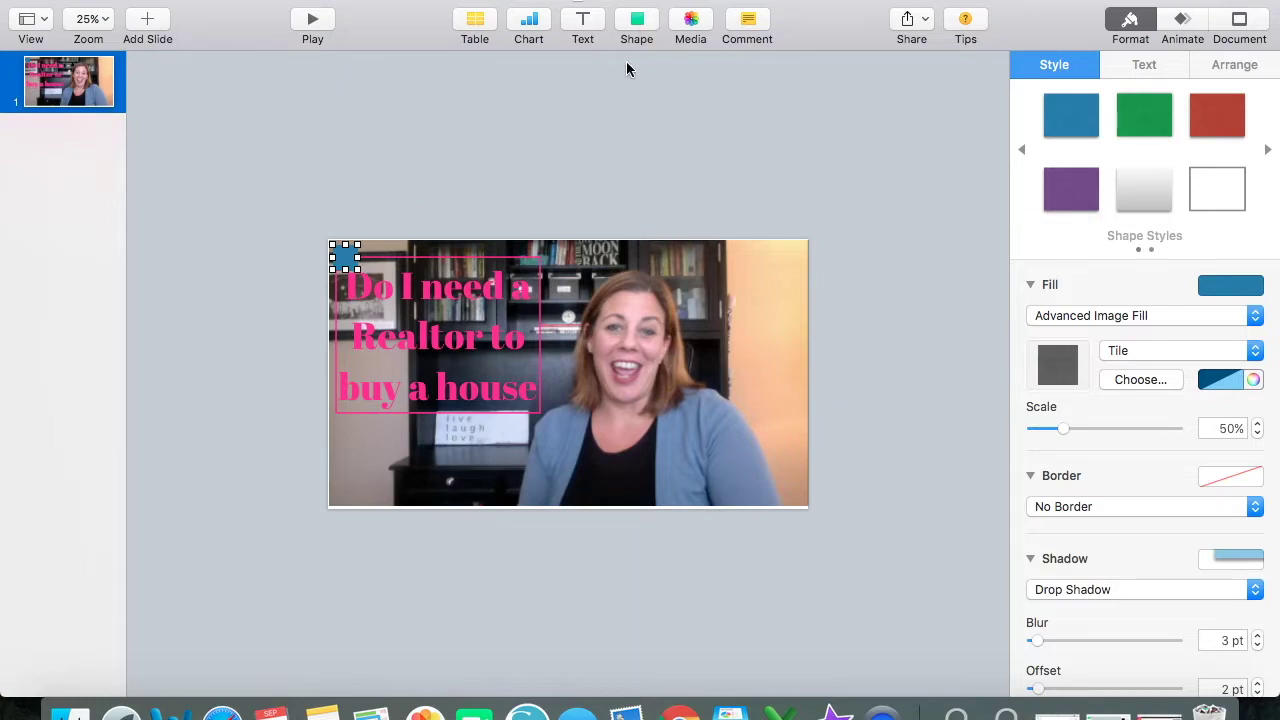
click(646, 15)
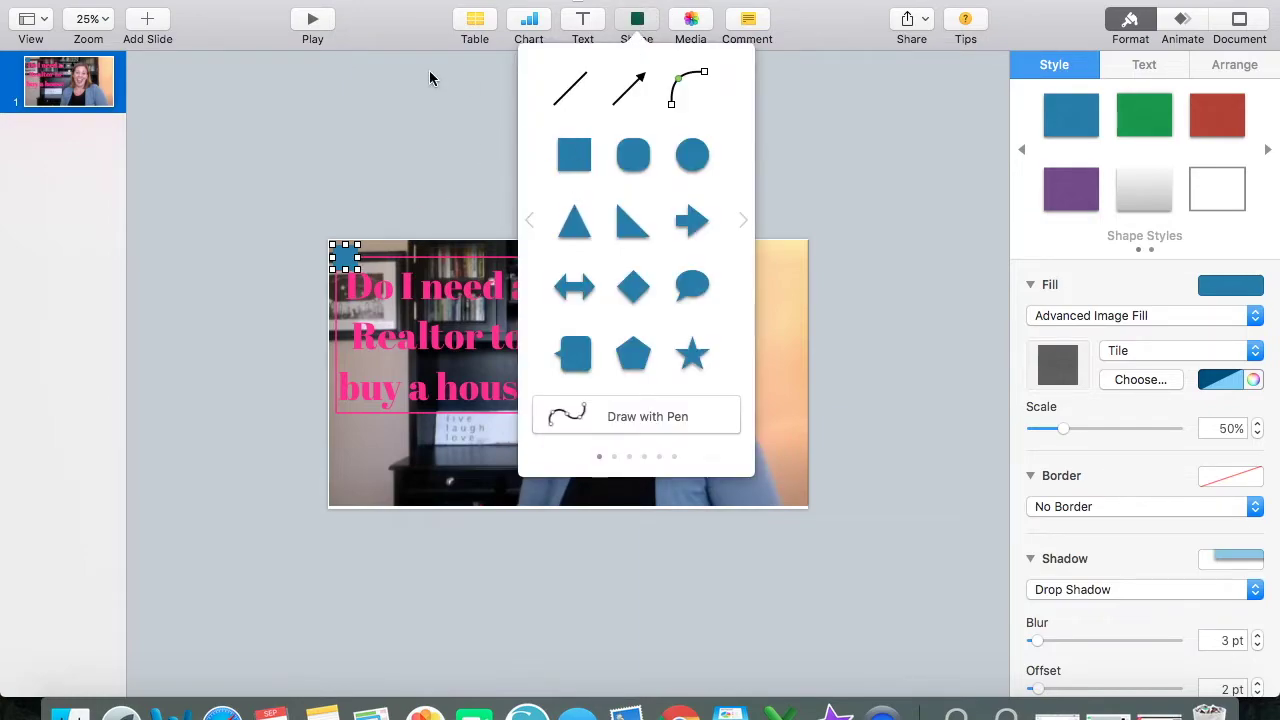
click(366, 114)
click(352, 266)
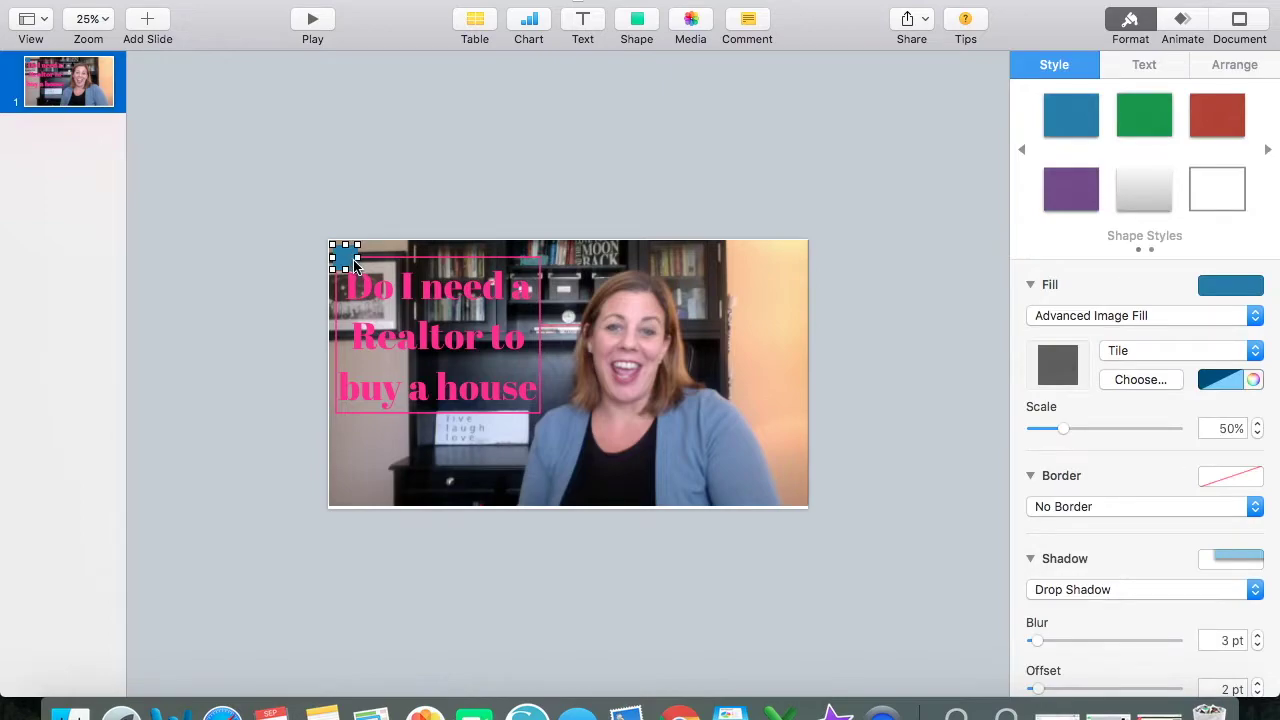
drag(356, 271, 545, 418)
Fill the square white, send it behind the title, and shift both boxes down.
click(1253, 380)
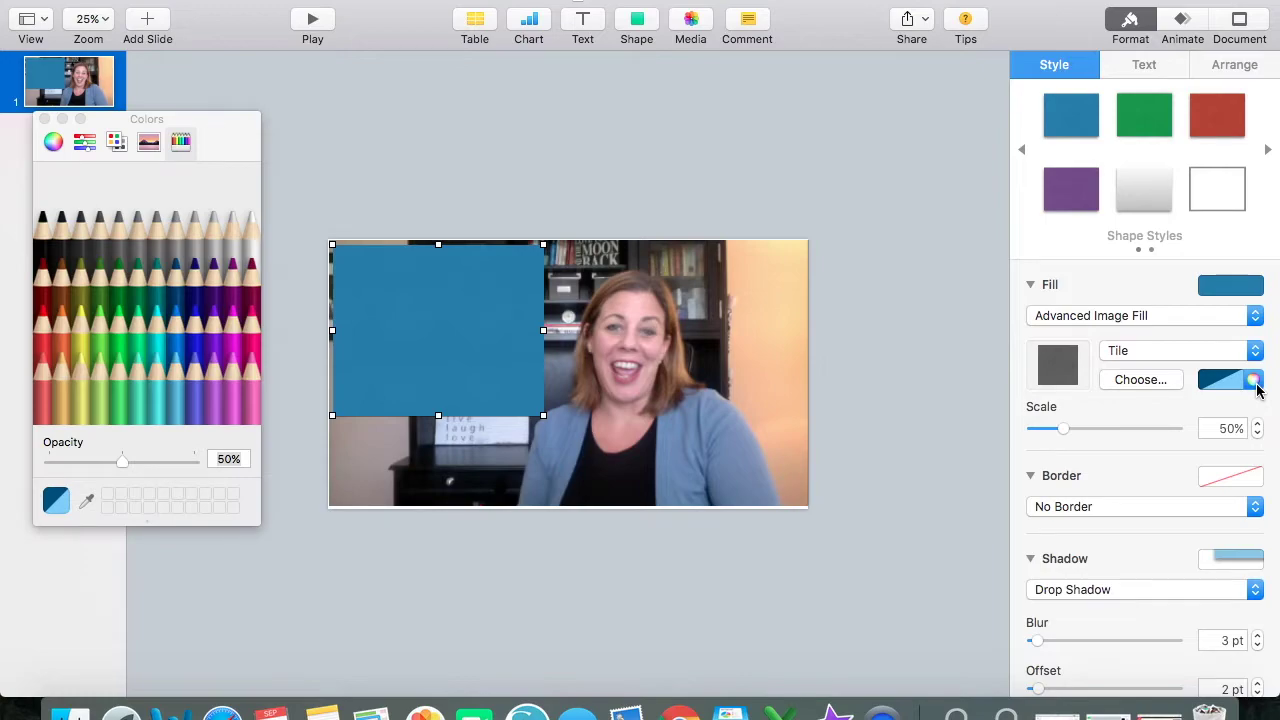
click(255, 248)
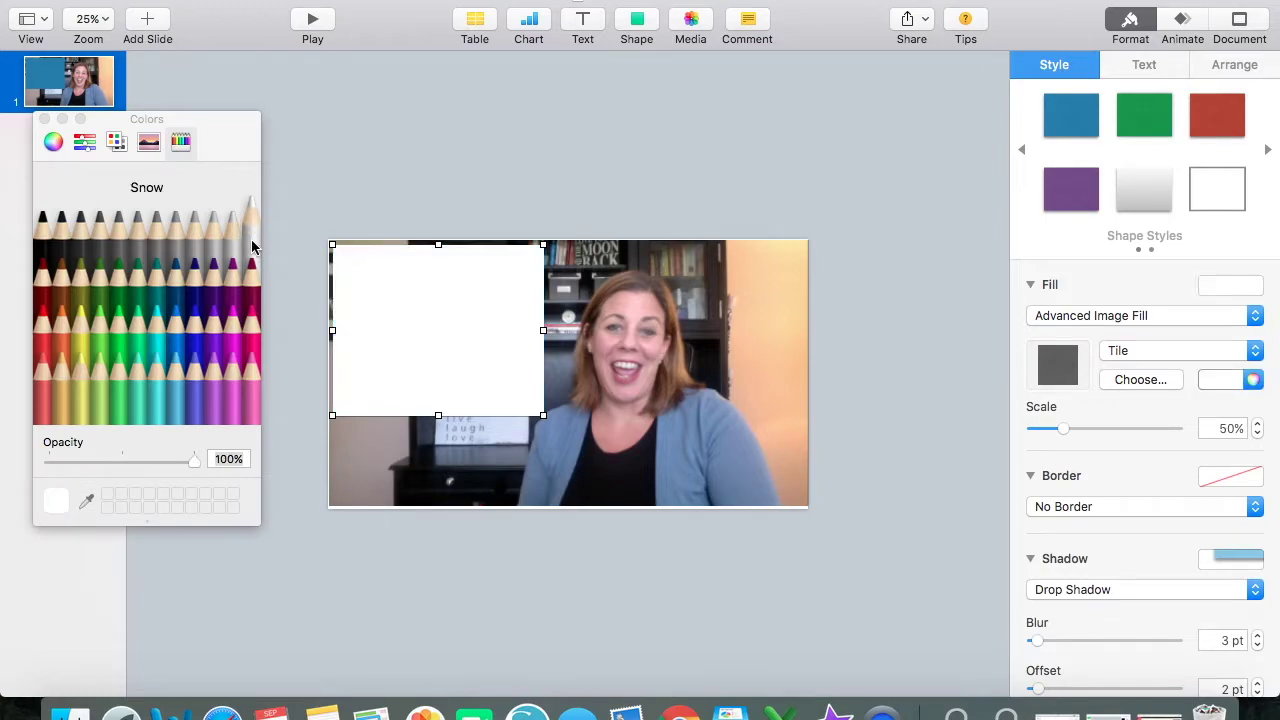
click(45, 120)
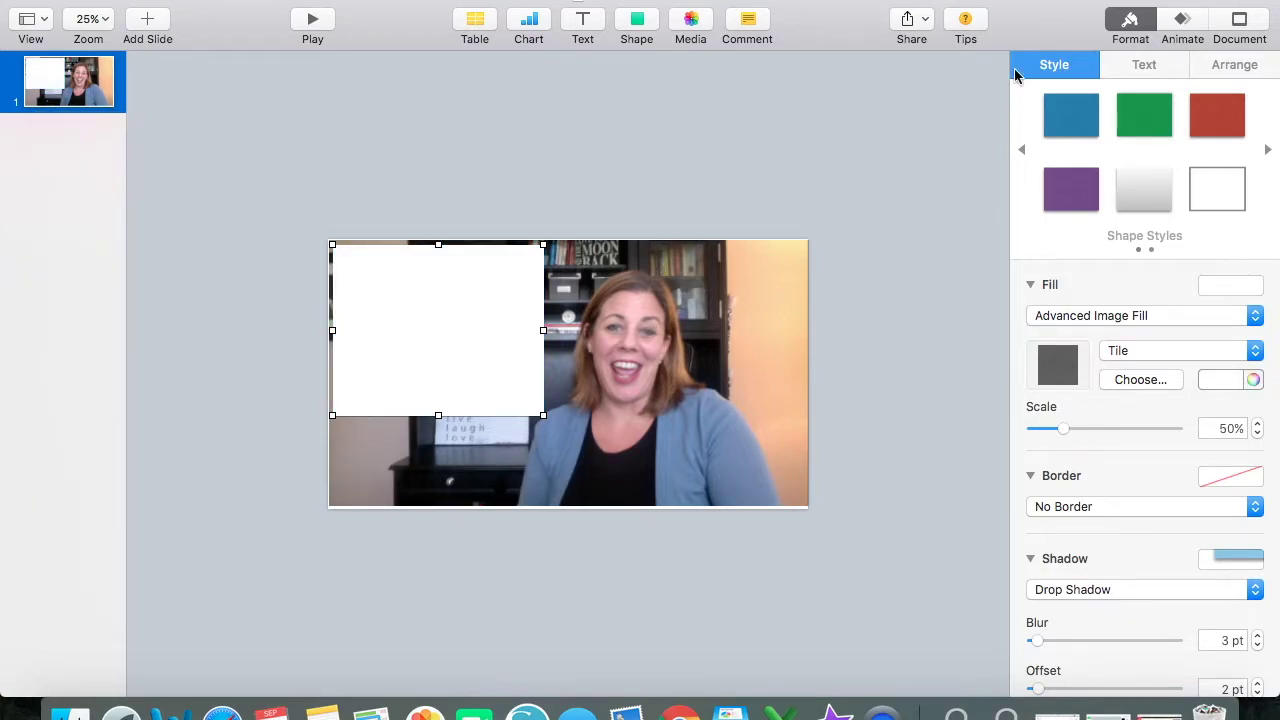
click(1220, 62)
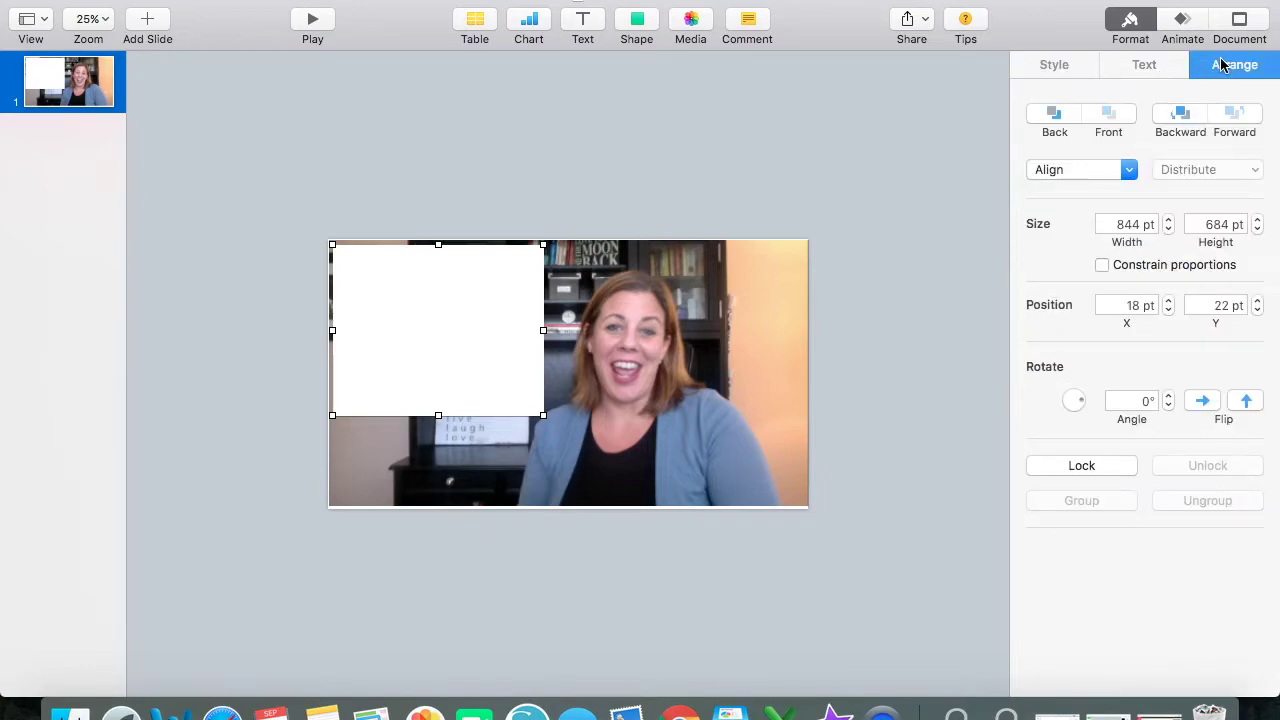
click(1181, 117)
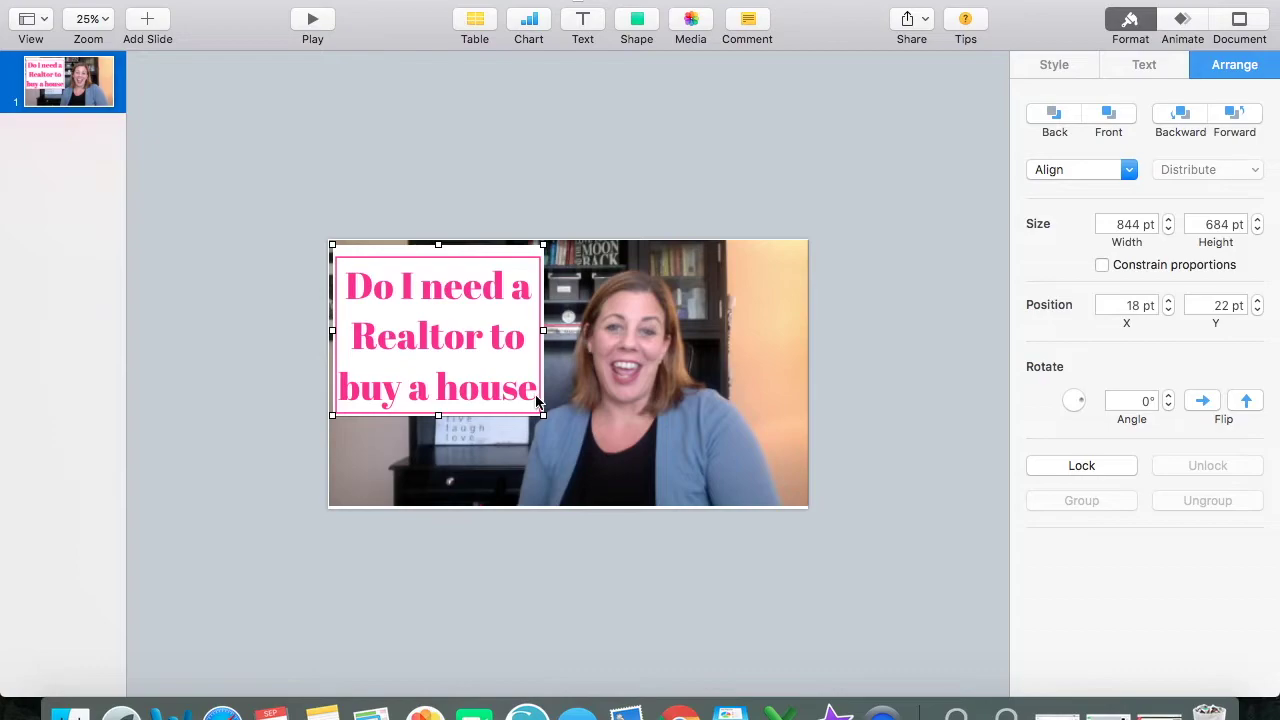
drag(518, 249, 518, 255)
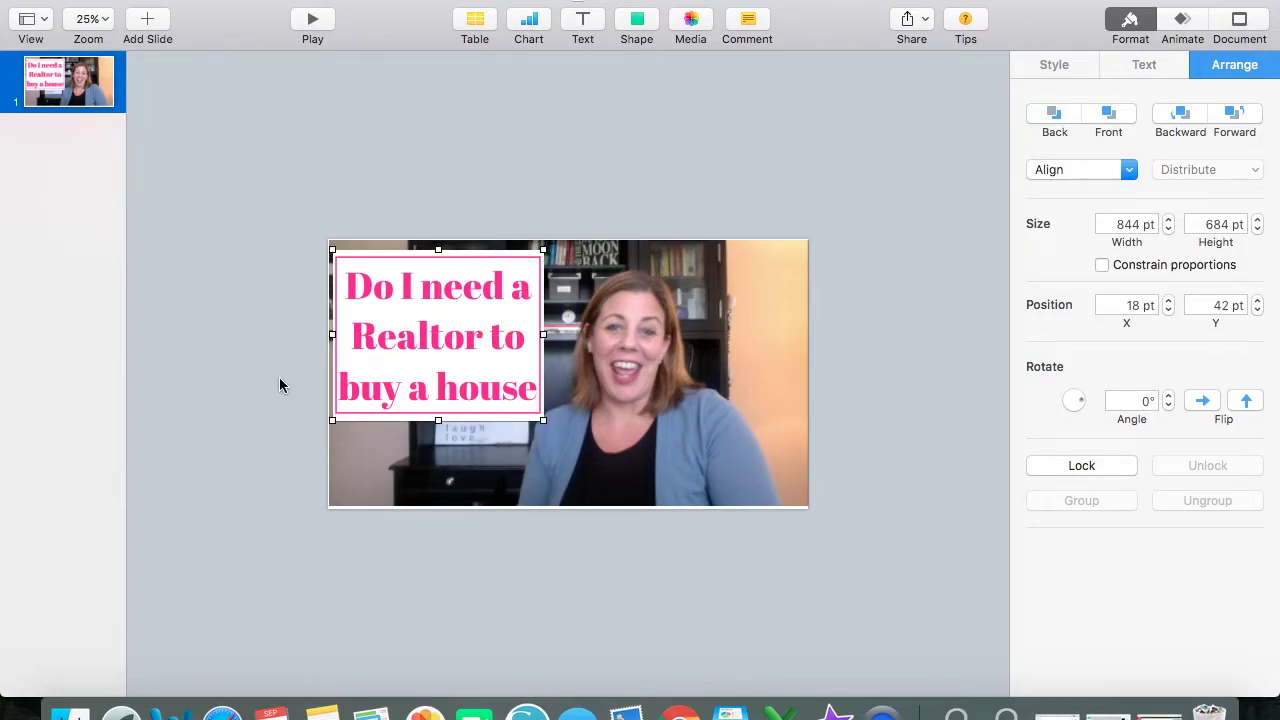
drag(476, 257, 471, 290)
click(427, 316)
Delete the white box and the background video still.
key(Delete)
click(663, 372)
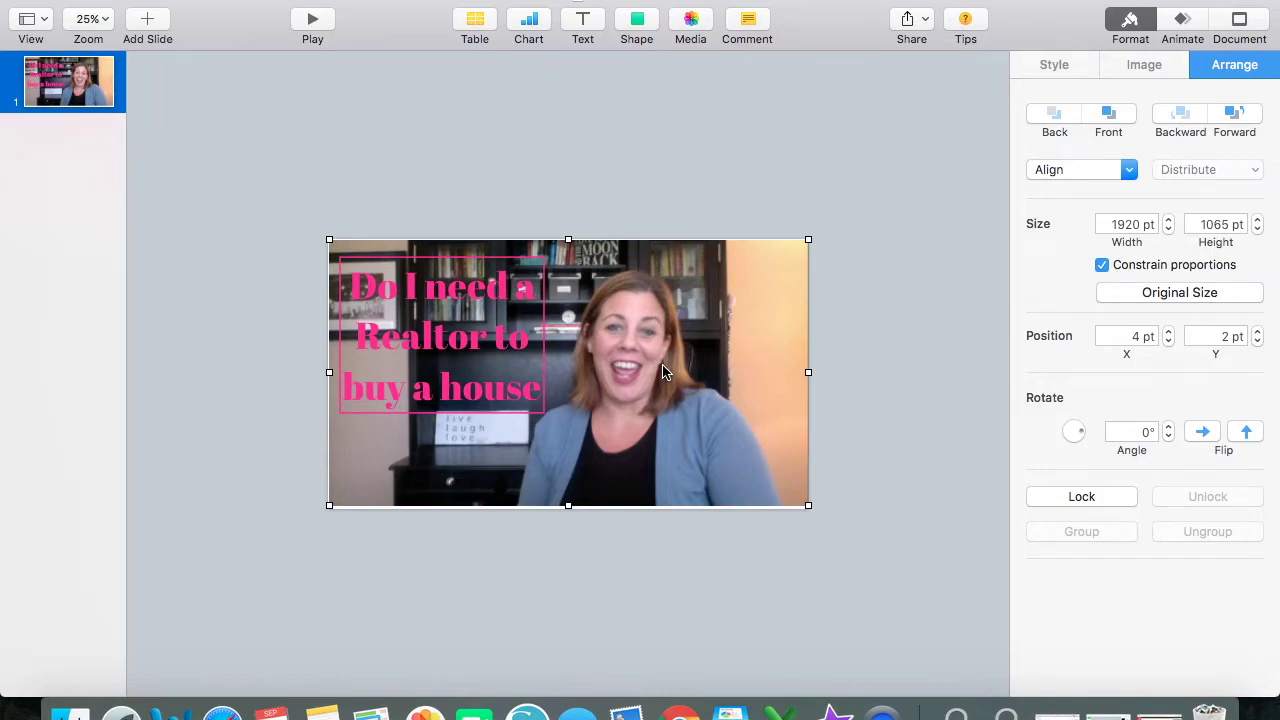
key(BackSpace)
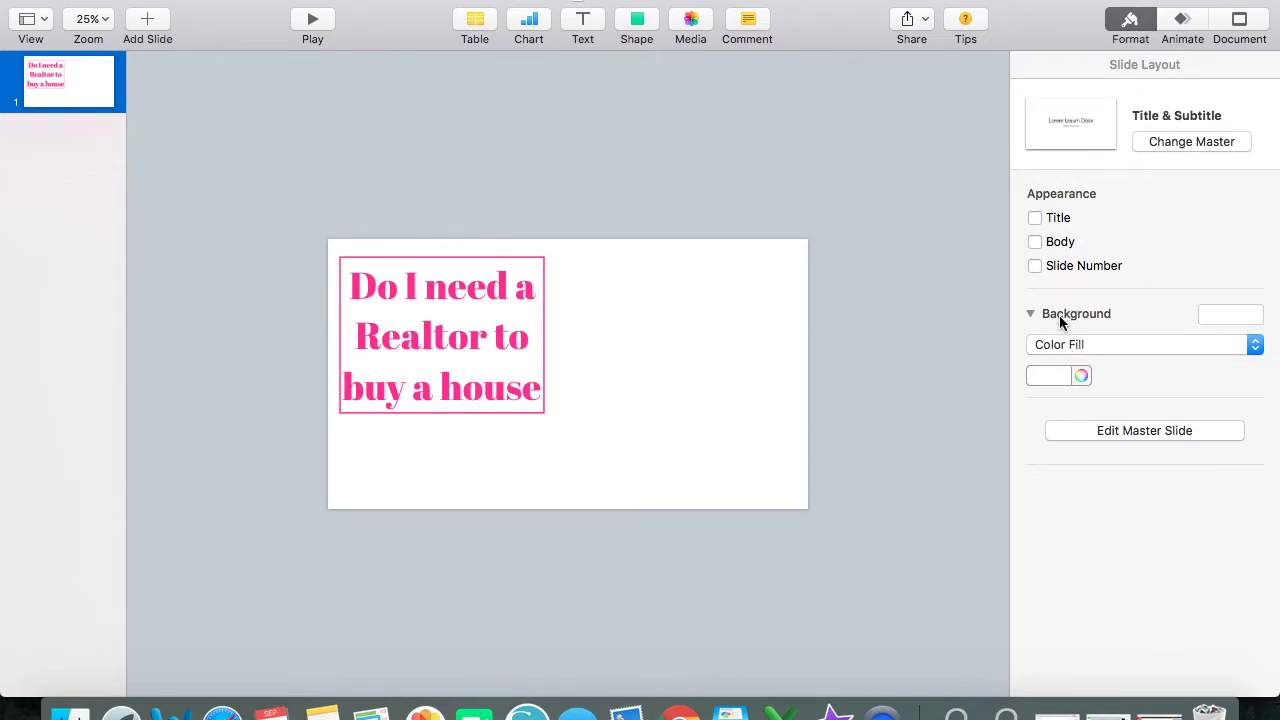
Set the slide background to No Fill.
click(1255, 345)
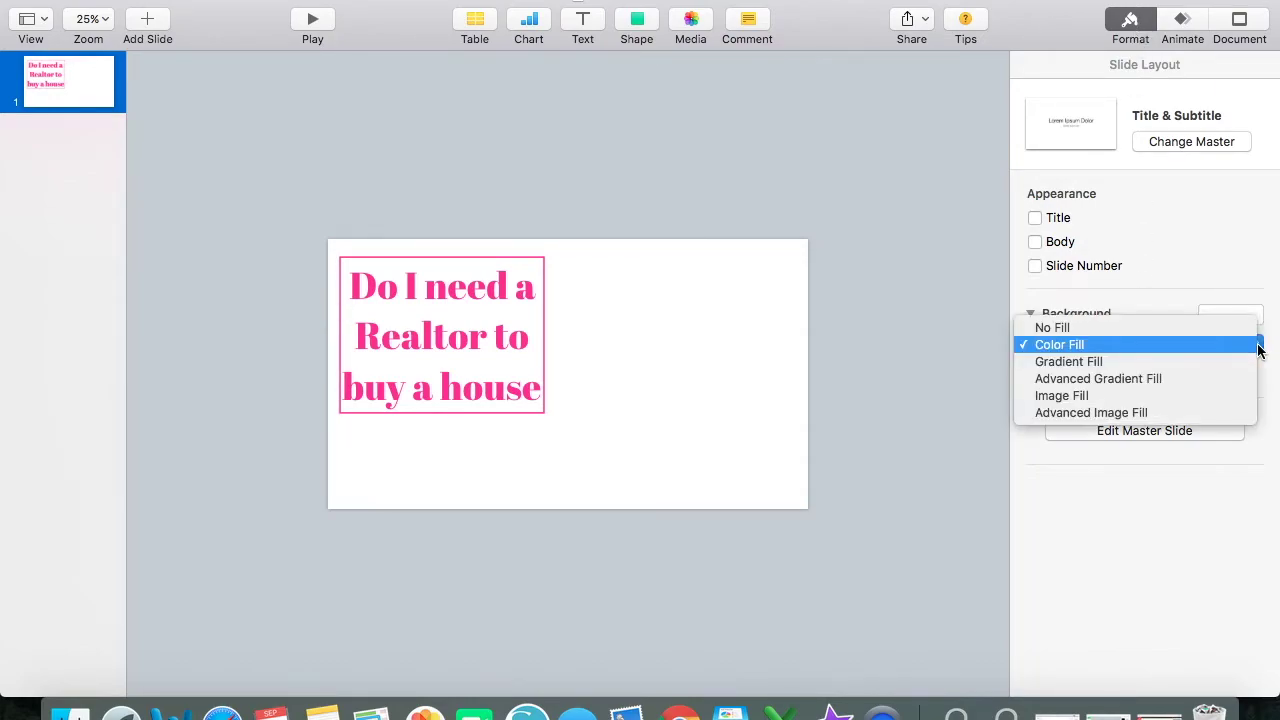
click(1187, 331)
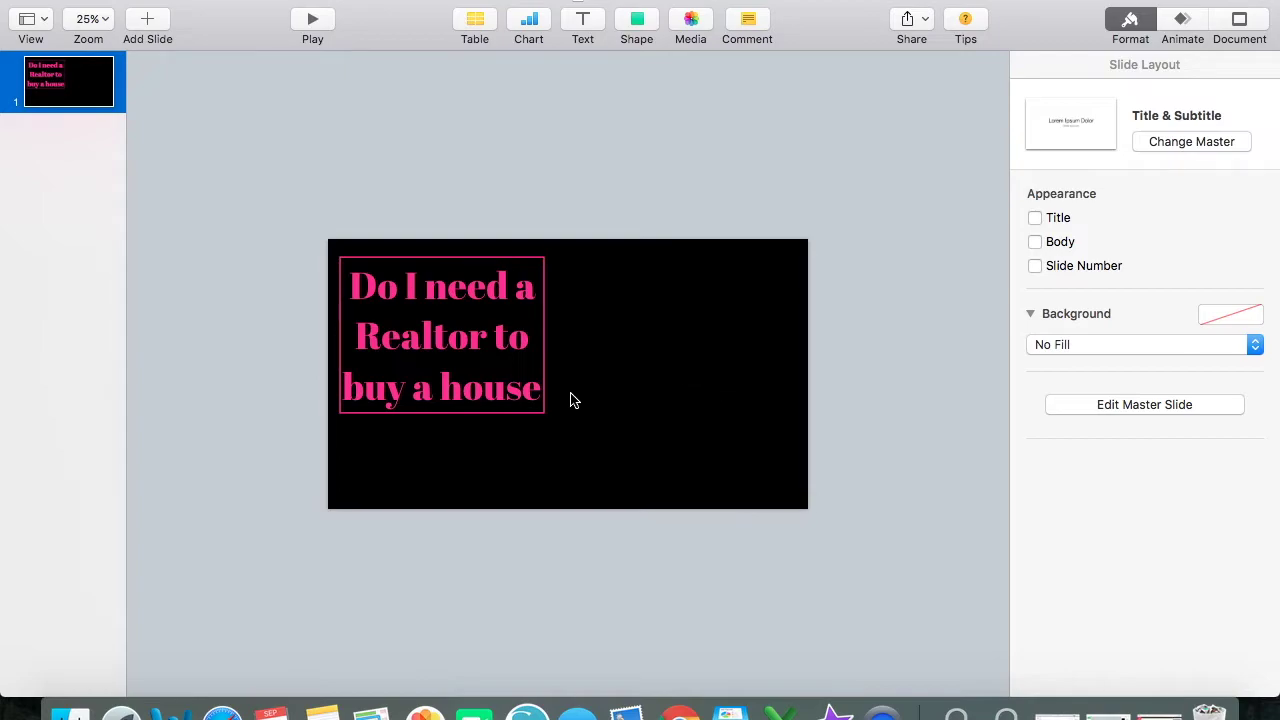
click(150, 0)
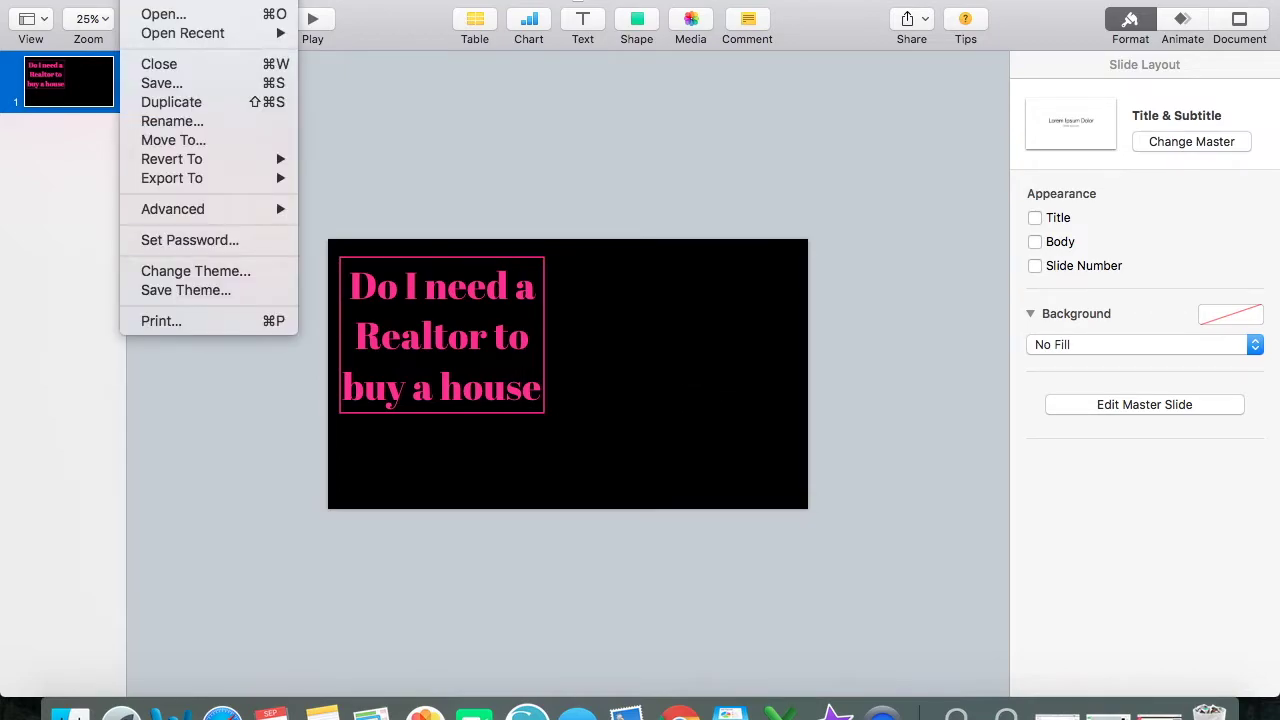
Export to QuickTime with a custom size and Apple ProRes 4444 compression.
mouse_move(196, 178)
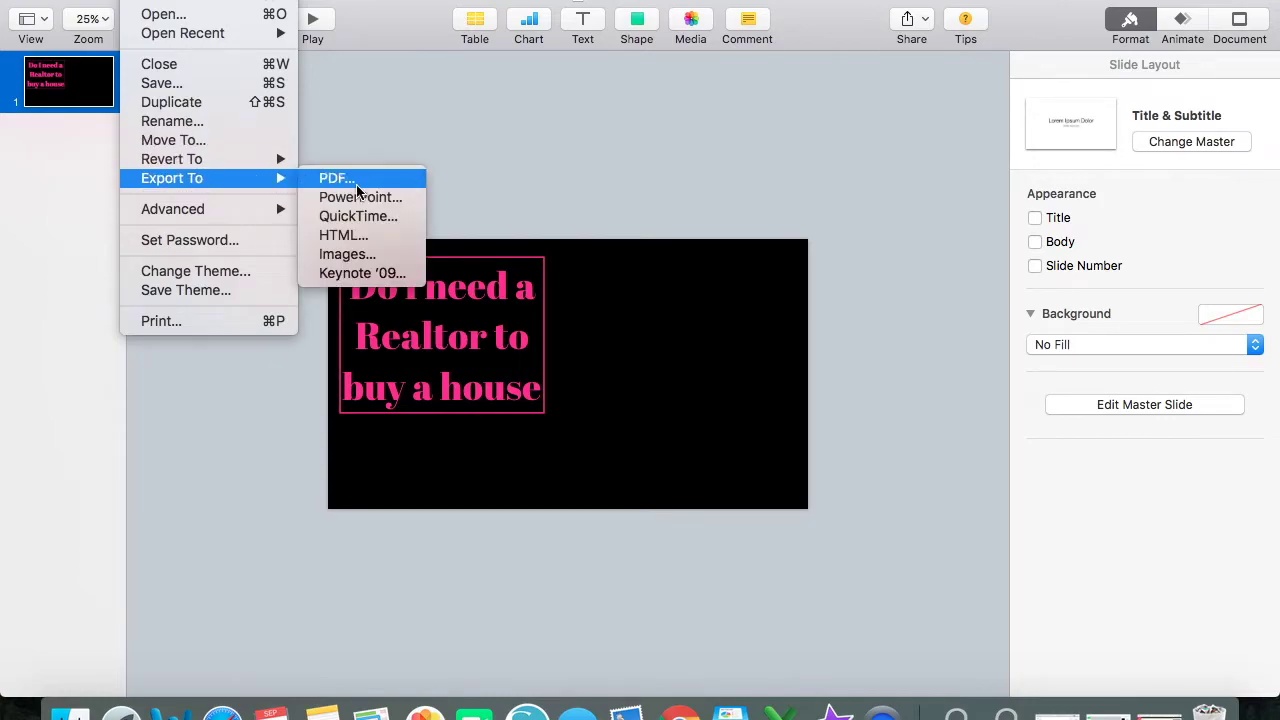
click(357, 217)
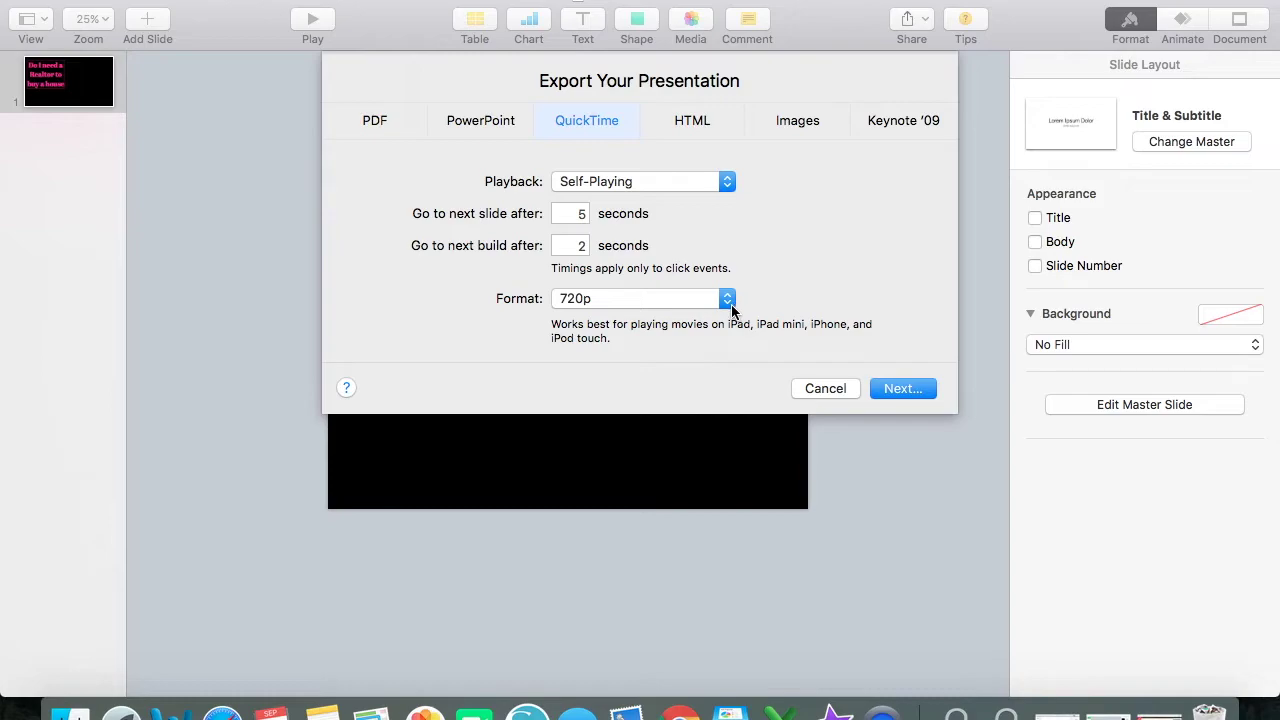
click(728, 301)
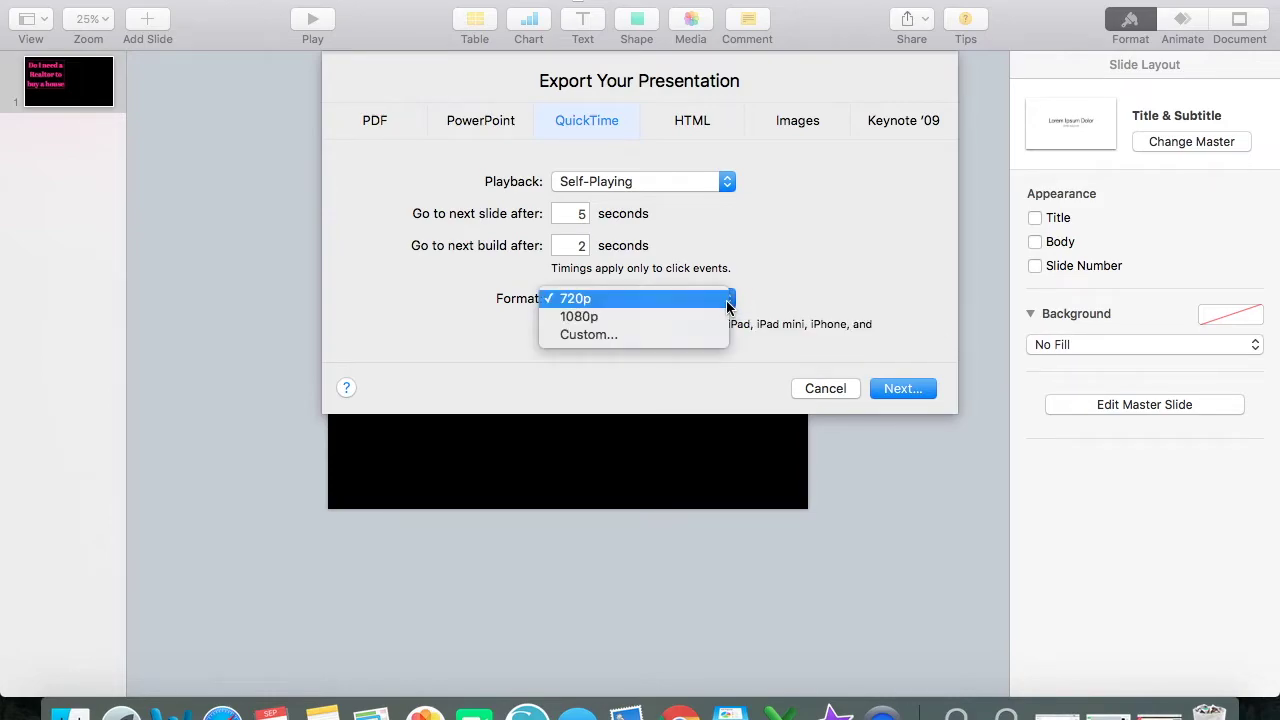
click(626, 339)
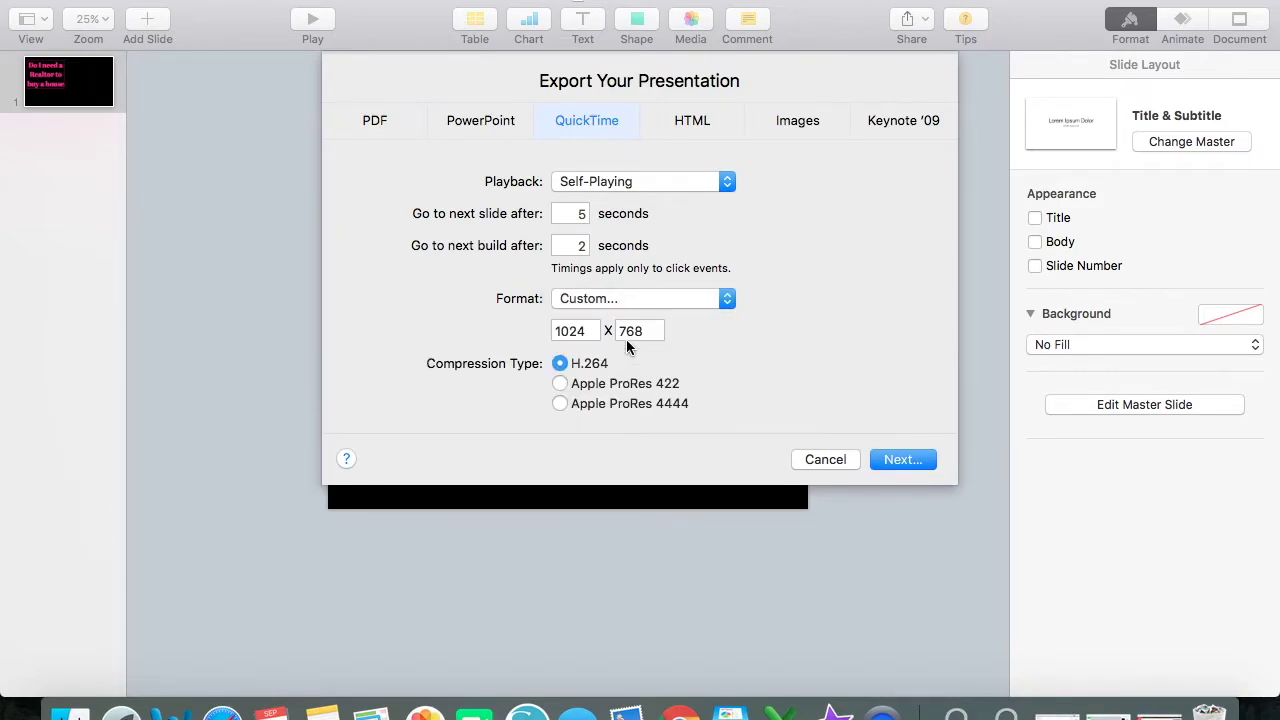
click(560, 404)
click(906, 460)
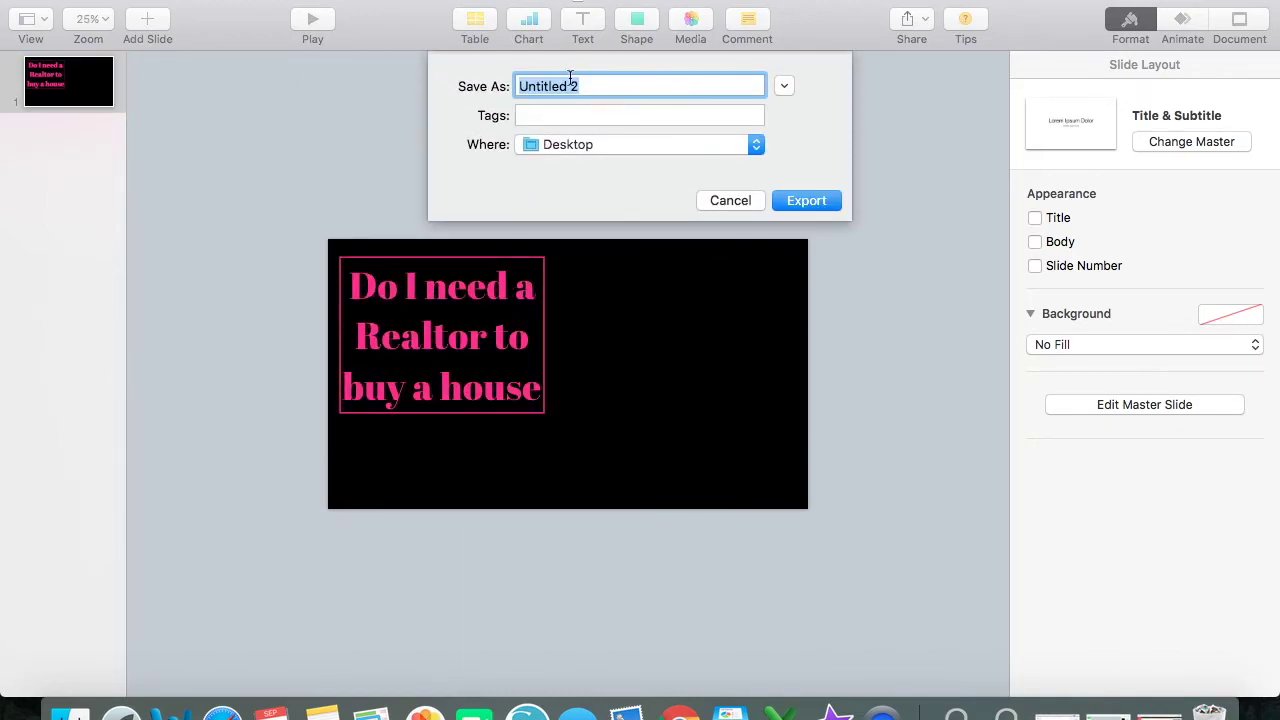
Name the movie 'Realtor' and create the file.
click(567, 82)
triple_click(567, 80)
text(Do)
key(BackSpace)
key(BackSpace)
key(BackSpace)
text(Rea)
click(799, 201)
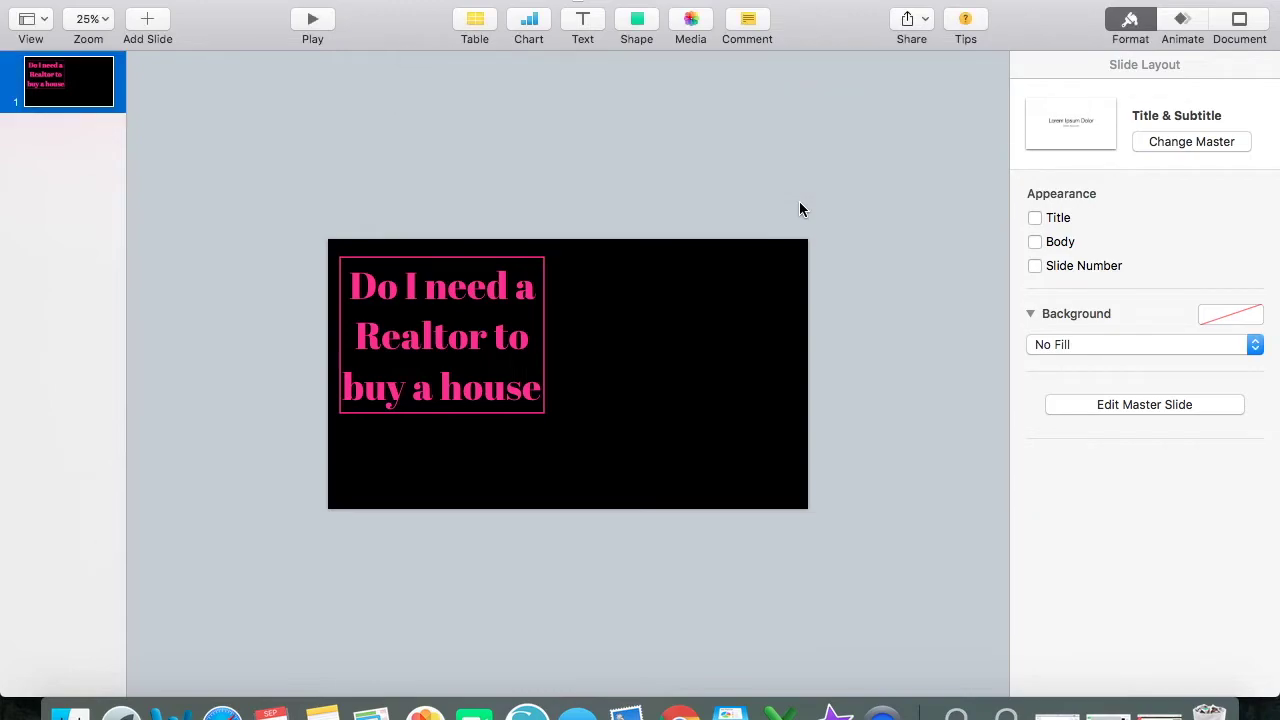
Insert a square and fill it Spring green.
click(640, 18)
click(564, 167)
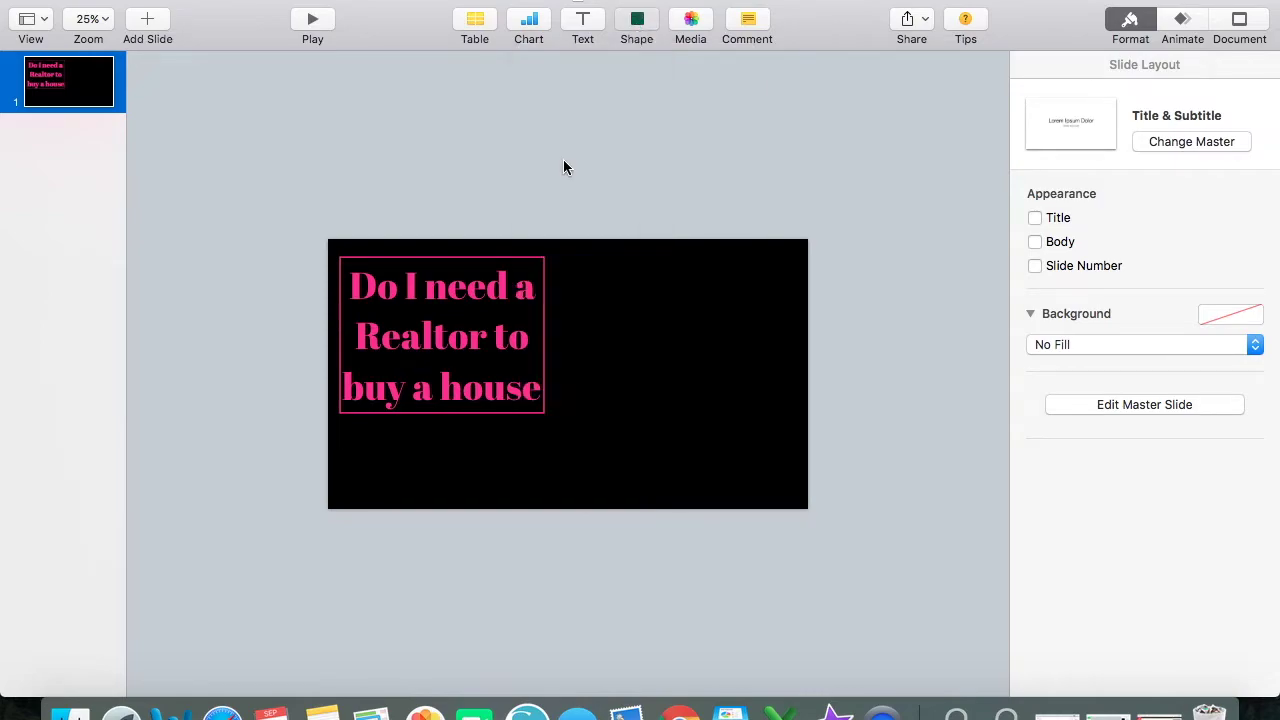
drag(569, 370, 811, 506)
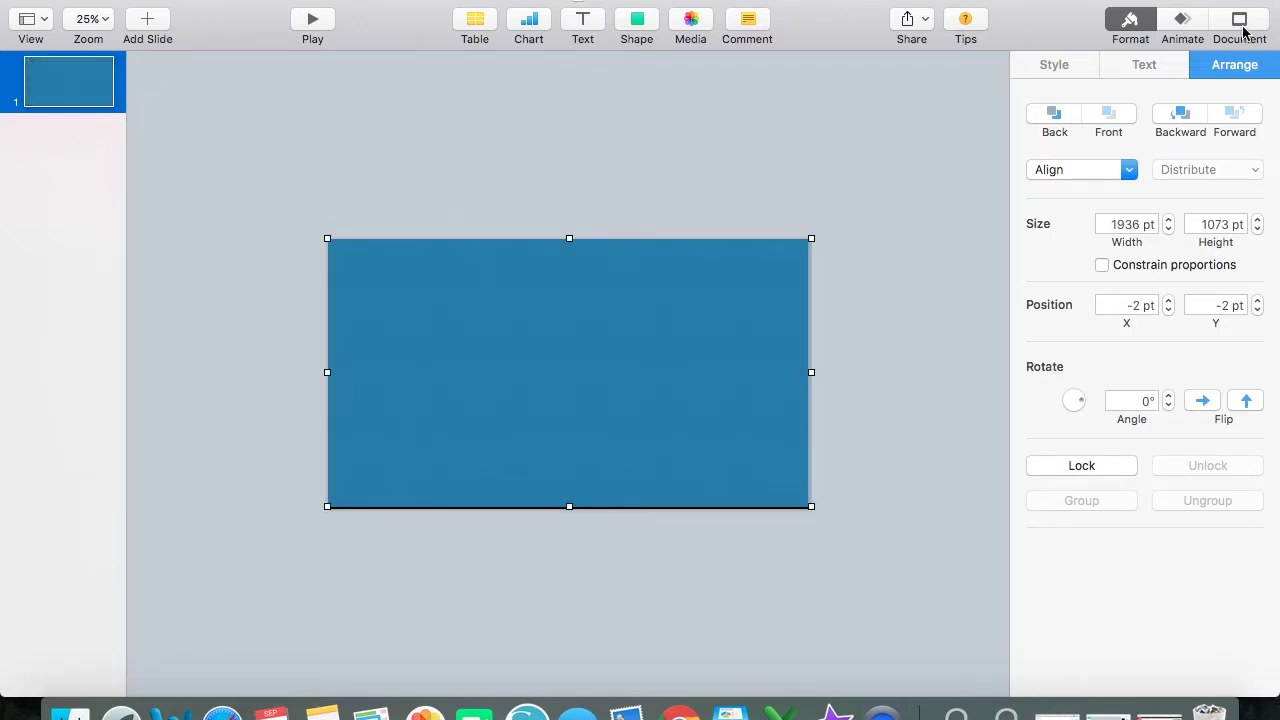
click(1054, 65)
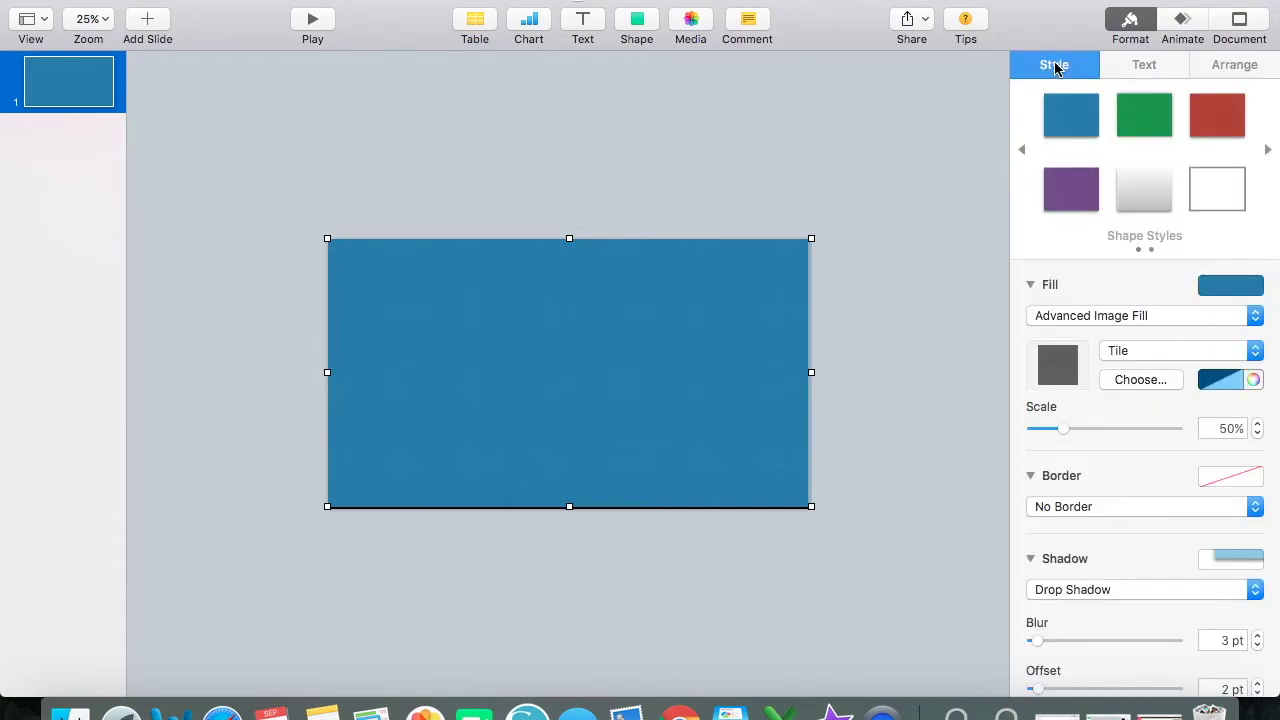
click(1255, 380)
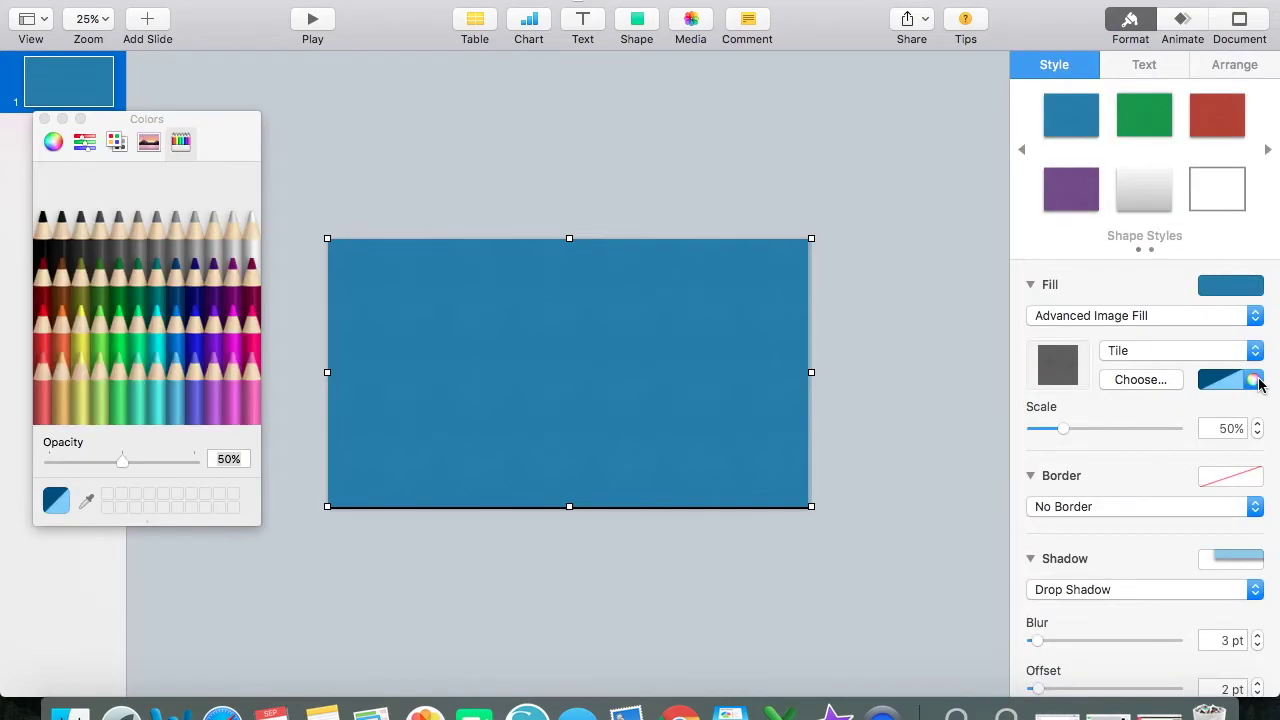
click(117, 318)
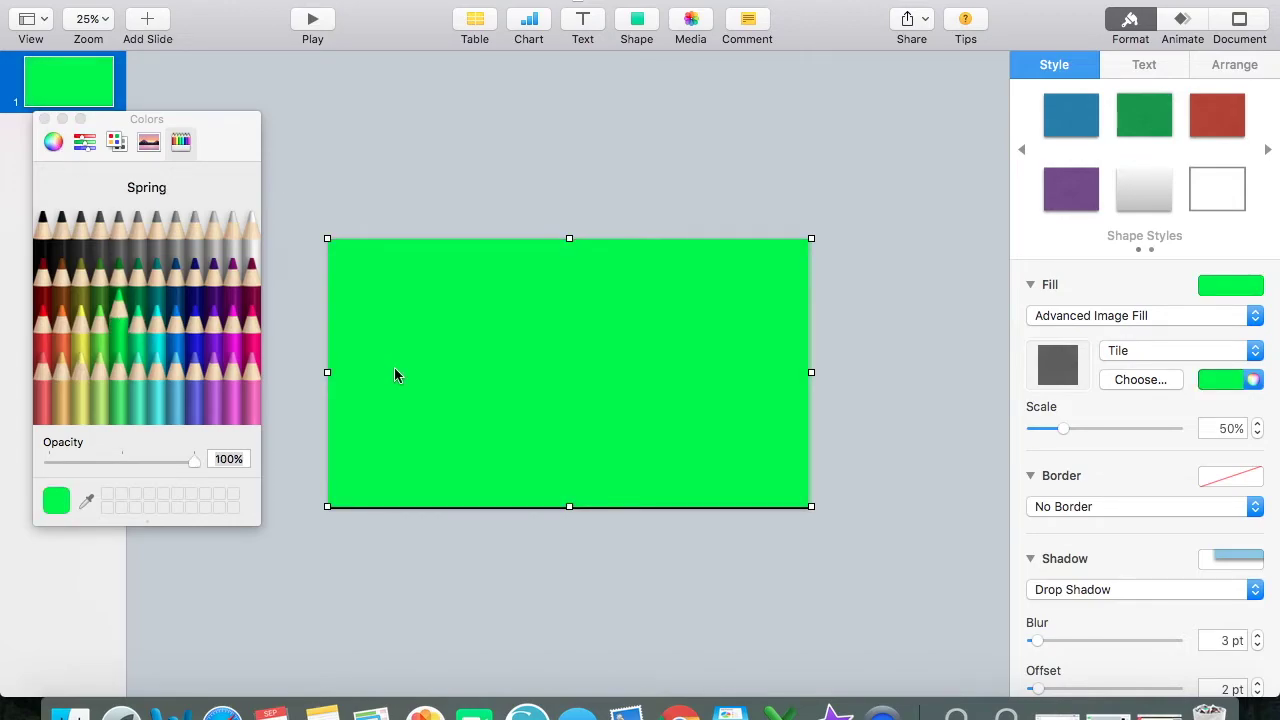
Stretch the green rectangle over the whole slide and send it behind the title.
drag(432, 403, 430, 404)
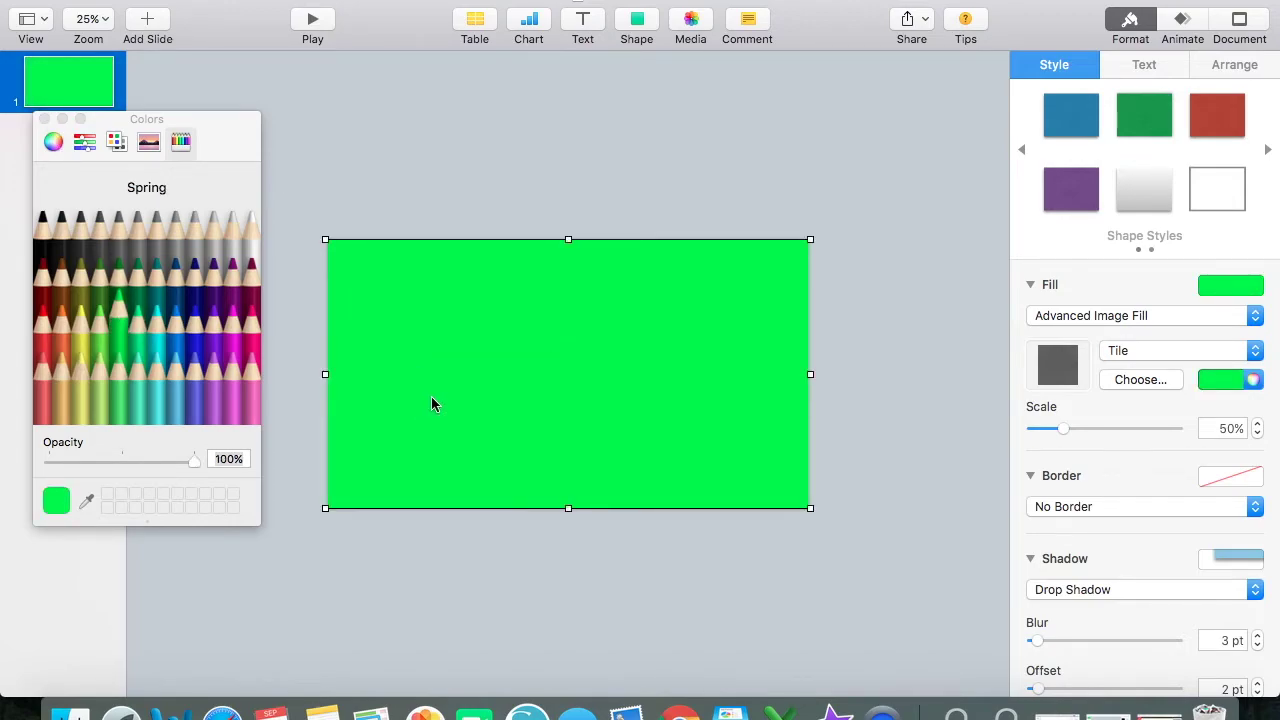
drag(810, 240, 814, 230)
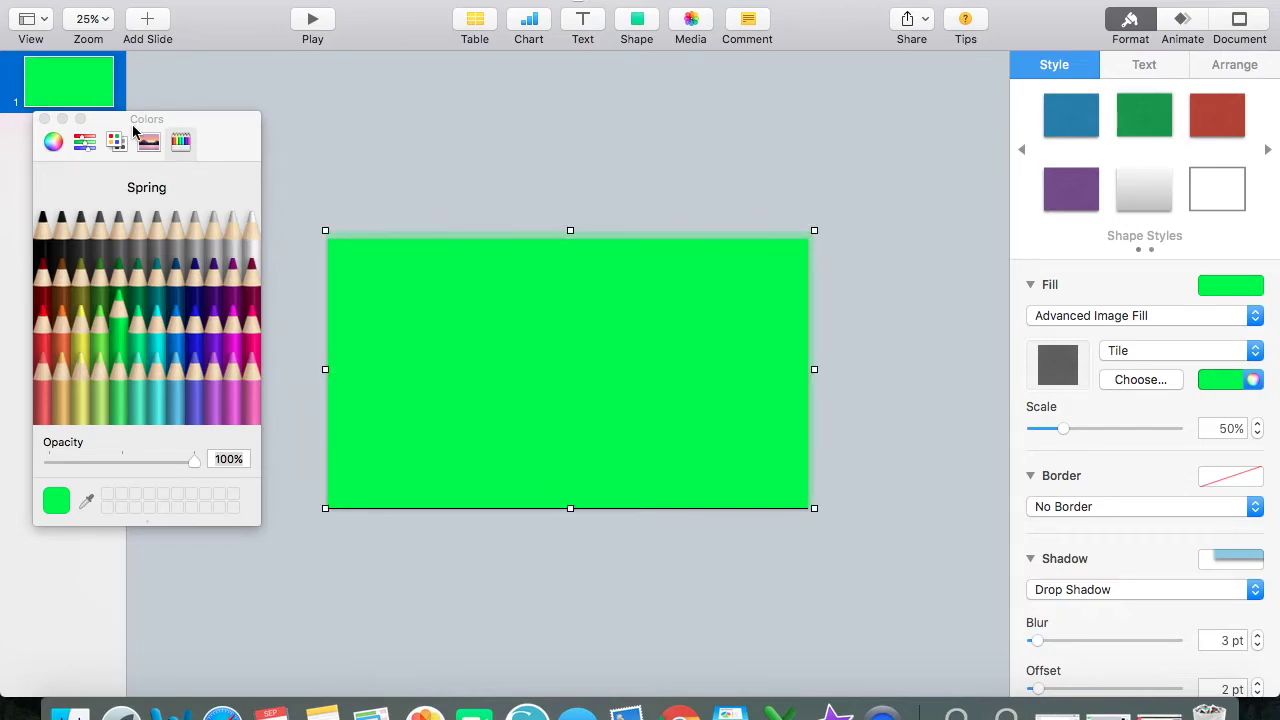
click(44, 120)
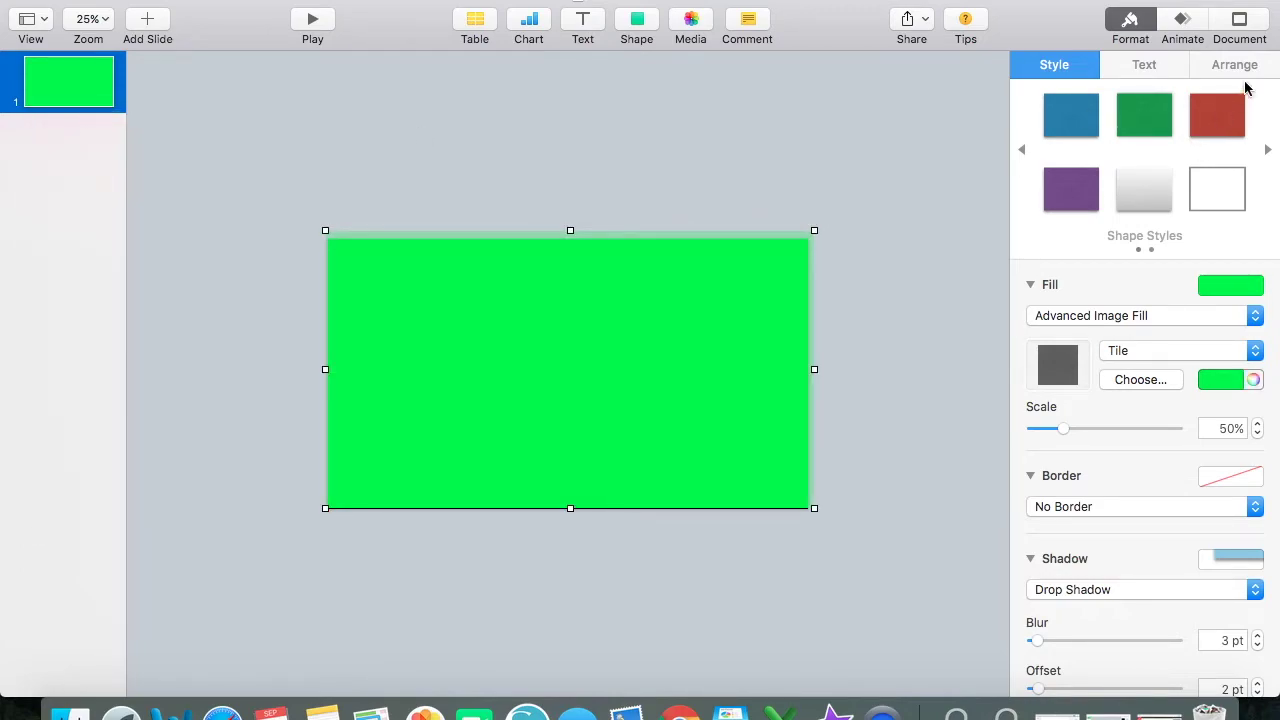
click(1219, 67)
click(1183, 117)
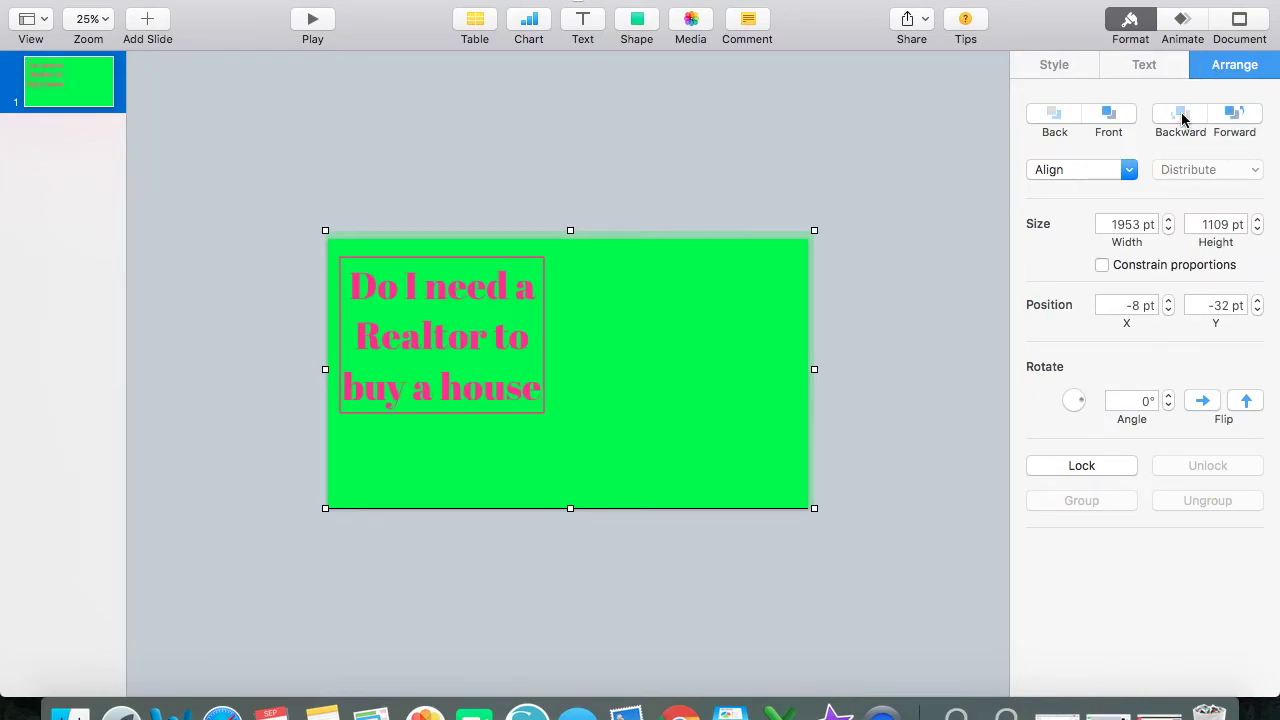
click(898, 200)
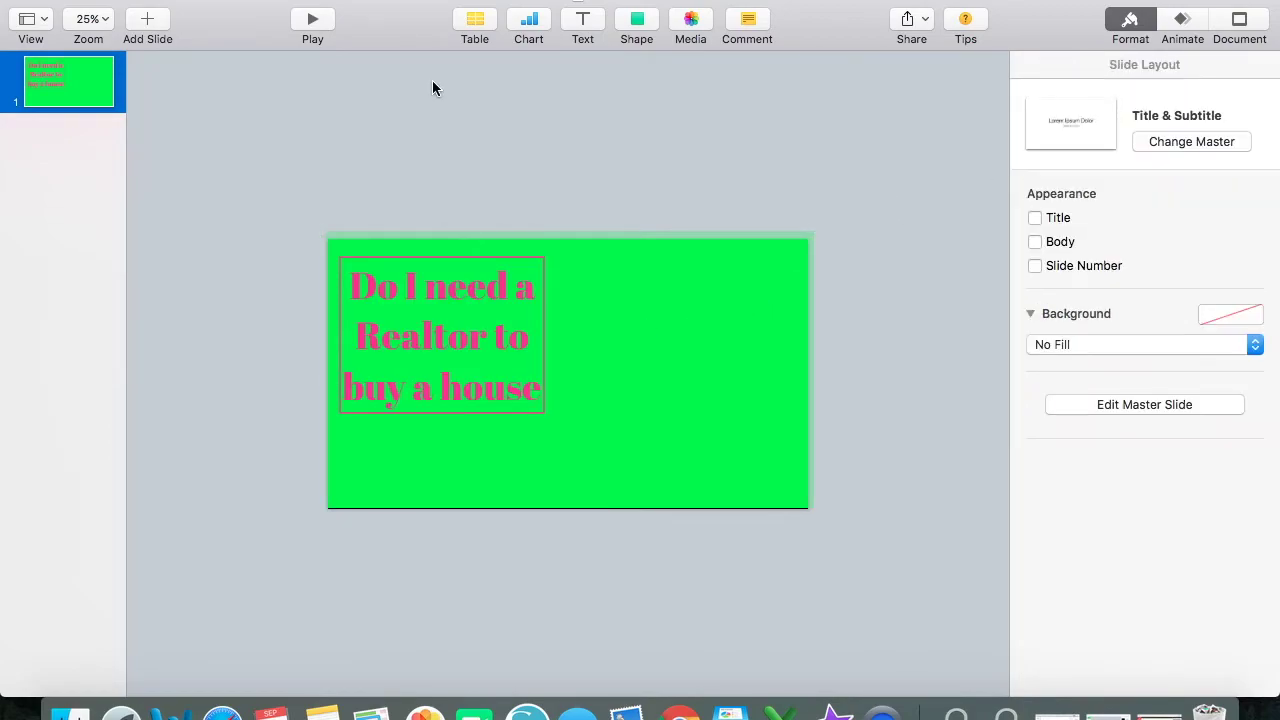
Set up exporting the presentation as a QuickTime movie at 1080p resolution.
click(150, 0)
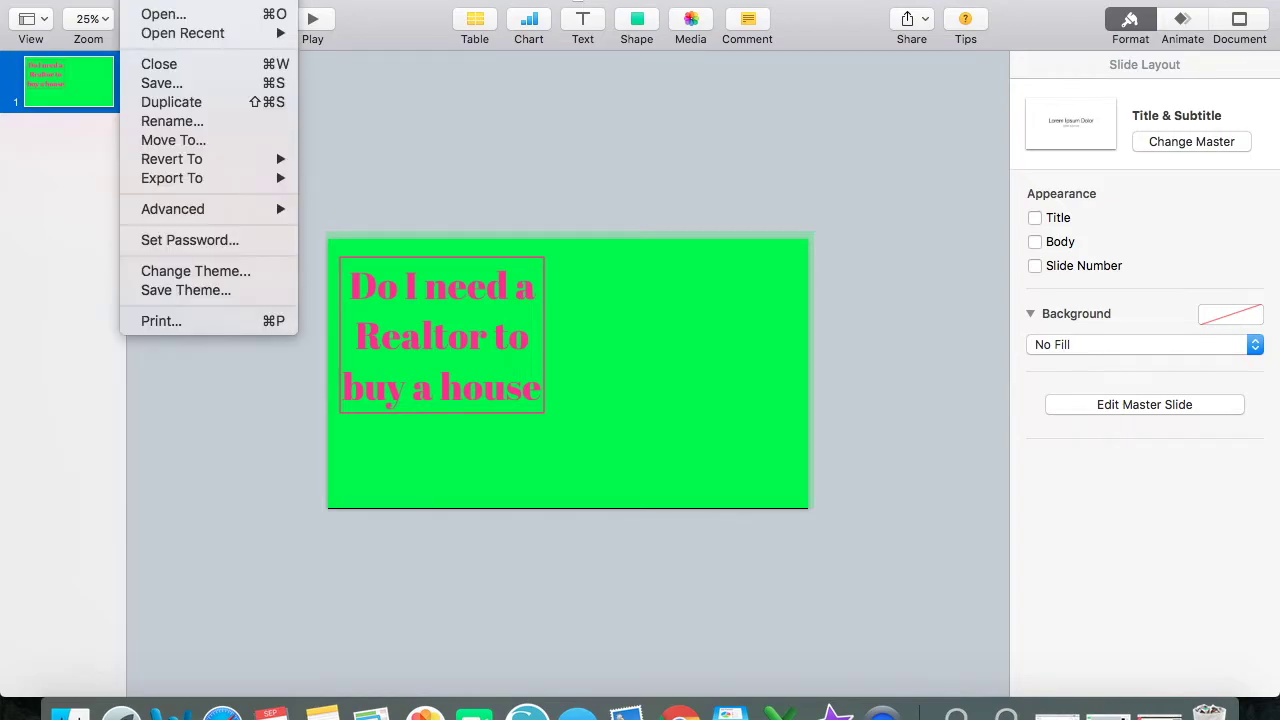
mouse_move(205, 181)
click(333, 217)
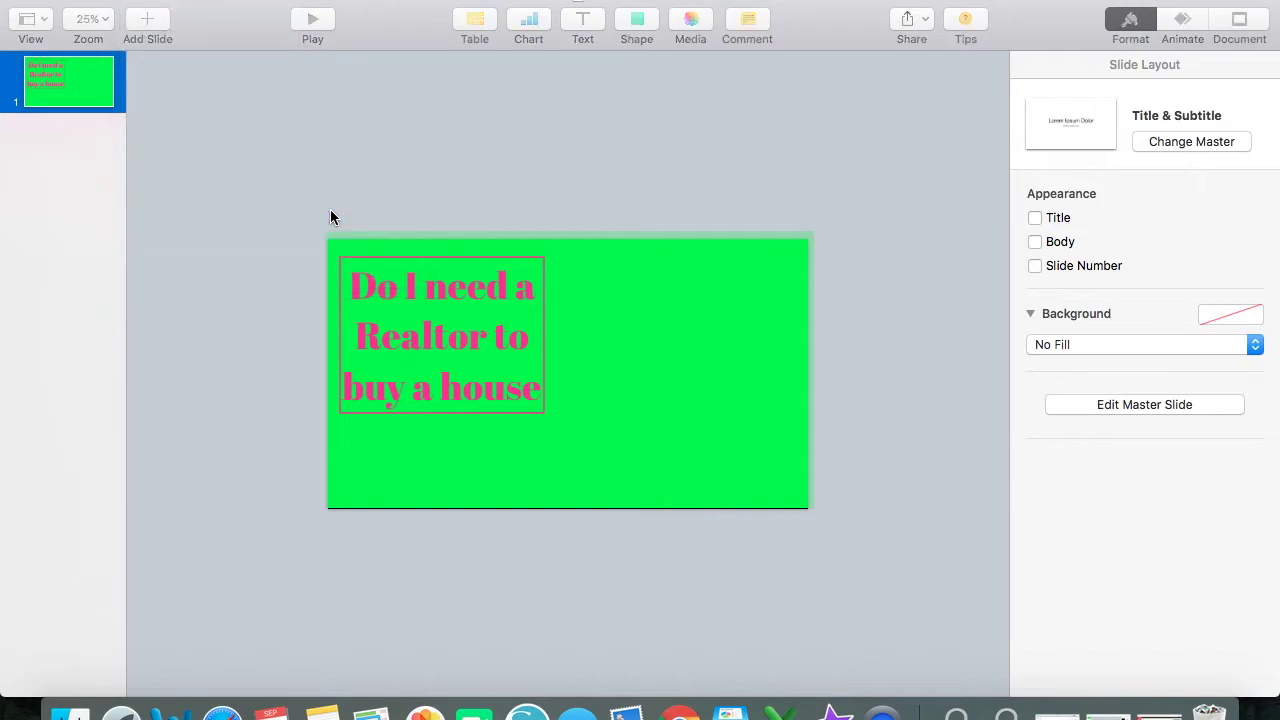
click(727, 299)
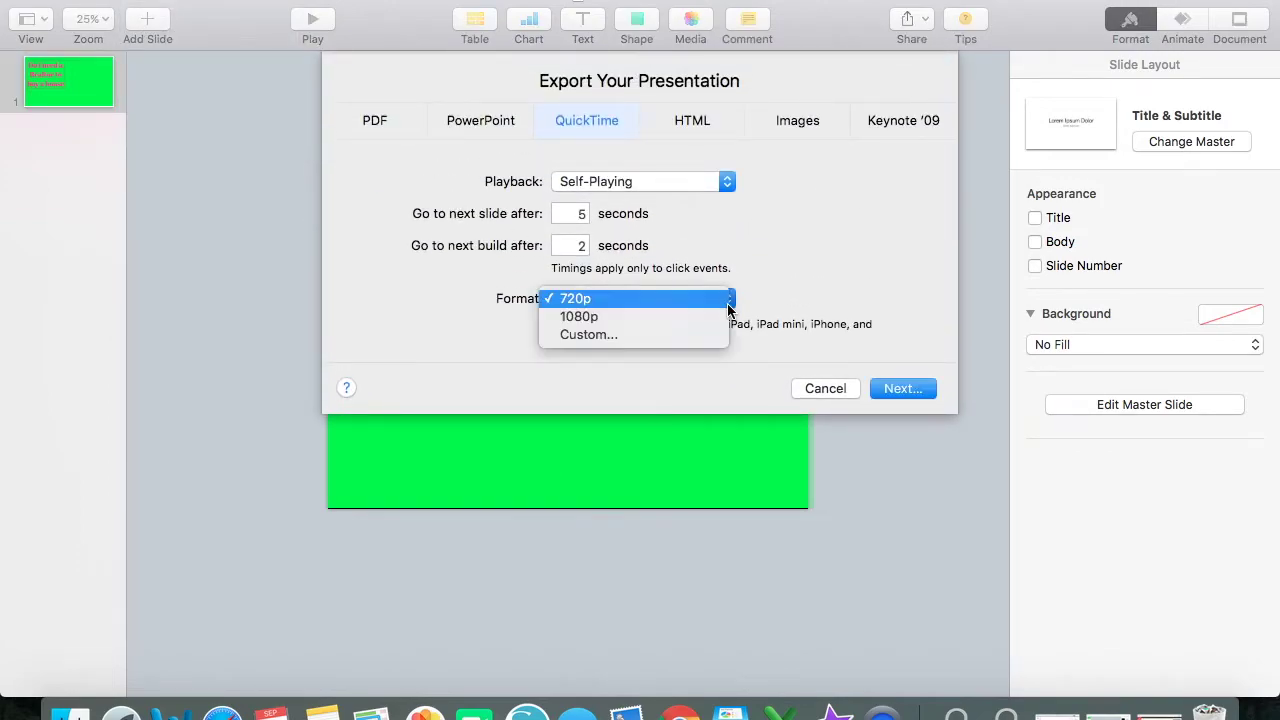
click(651, 318)
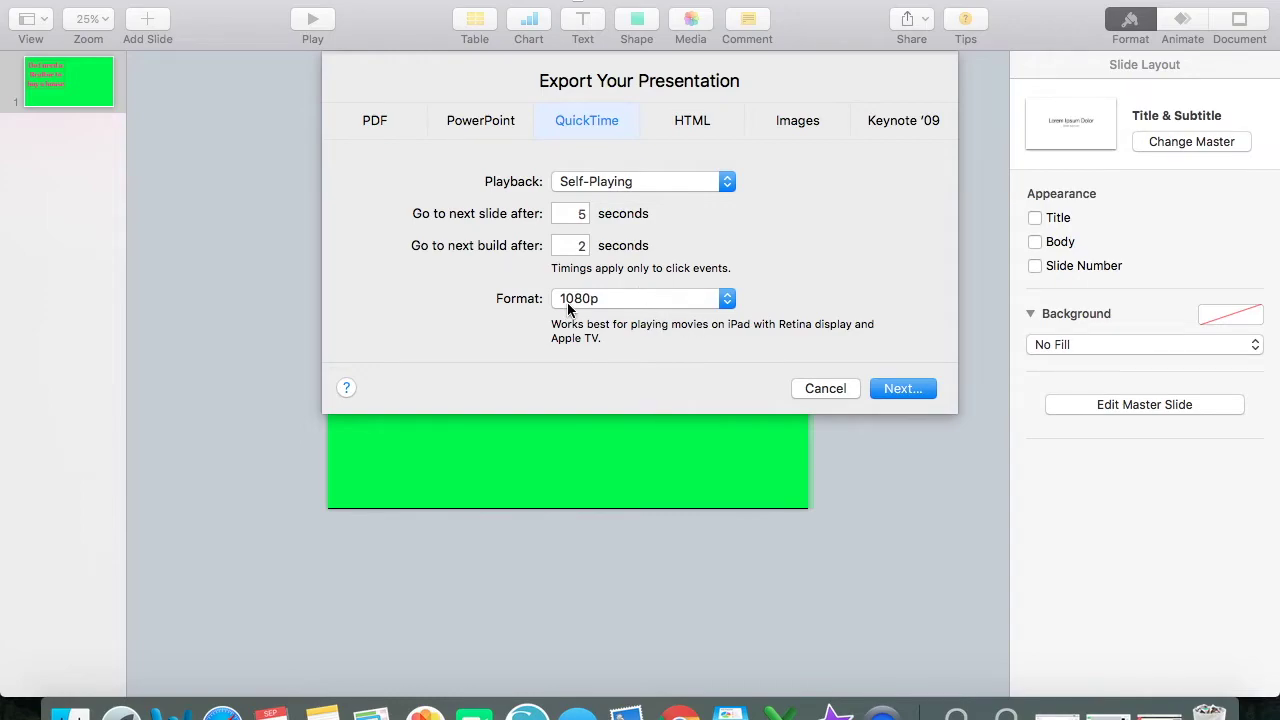
click(906, 389)
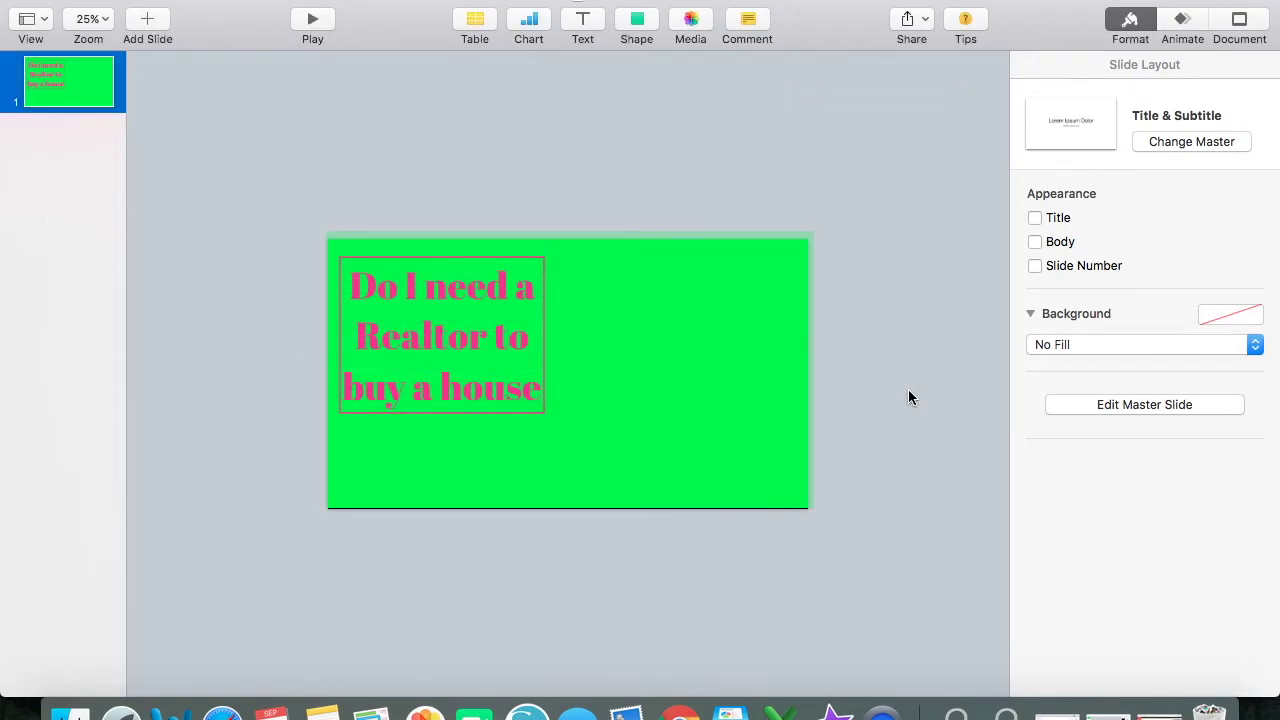
Rename the export file starting with 'Rea', export the movie, and switch to iMovie.
click(571, 90)
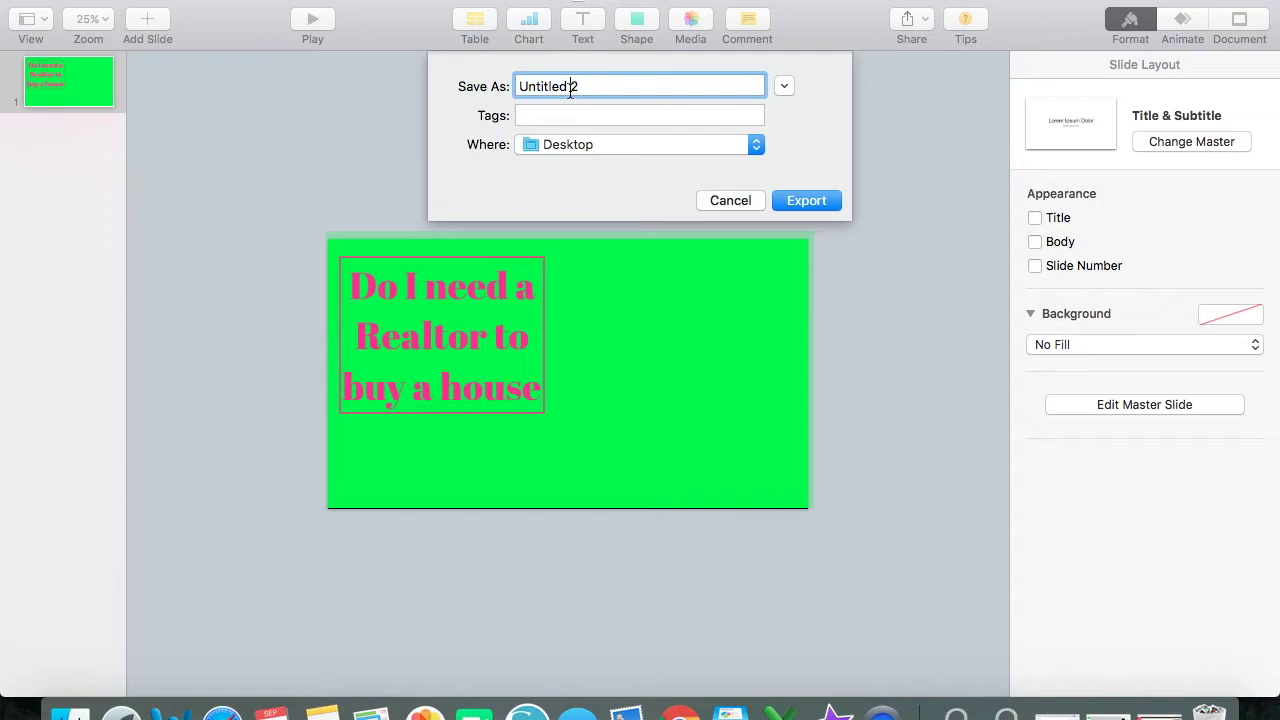
triple_click(571, 90)
text(Realtor)
click(818, 201)
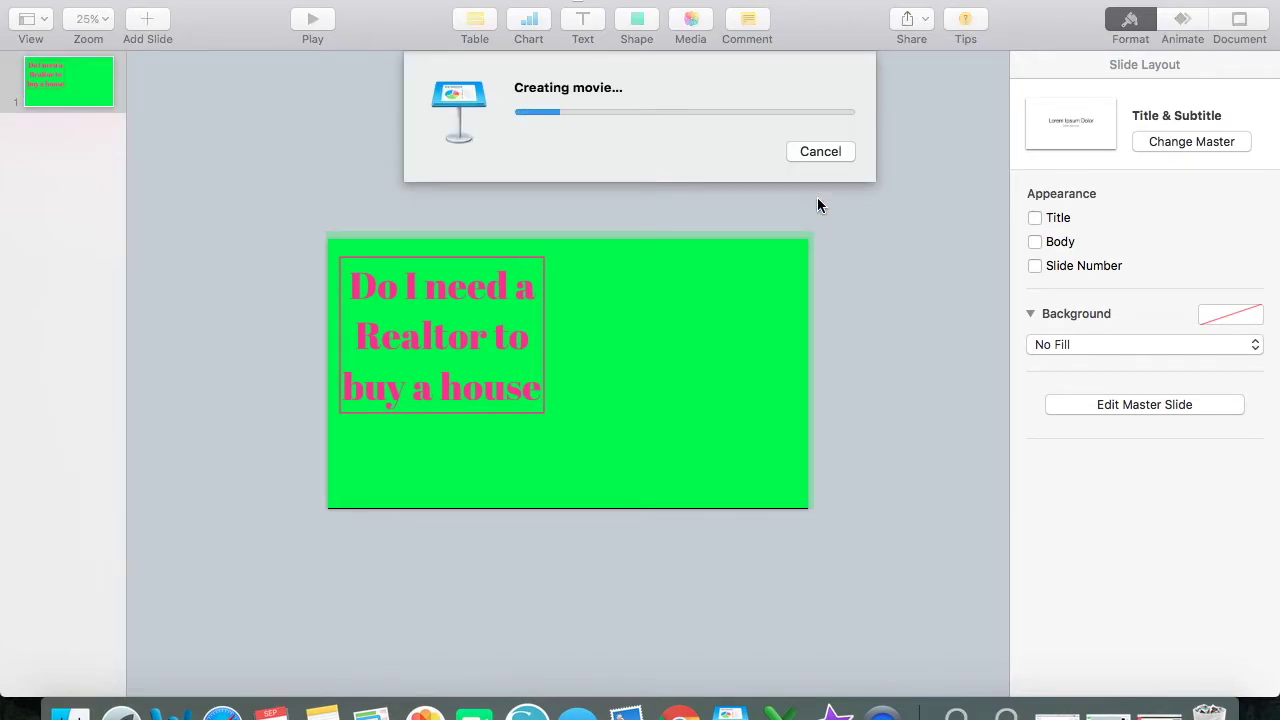
click(831, 708)
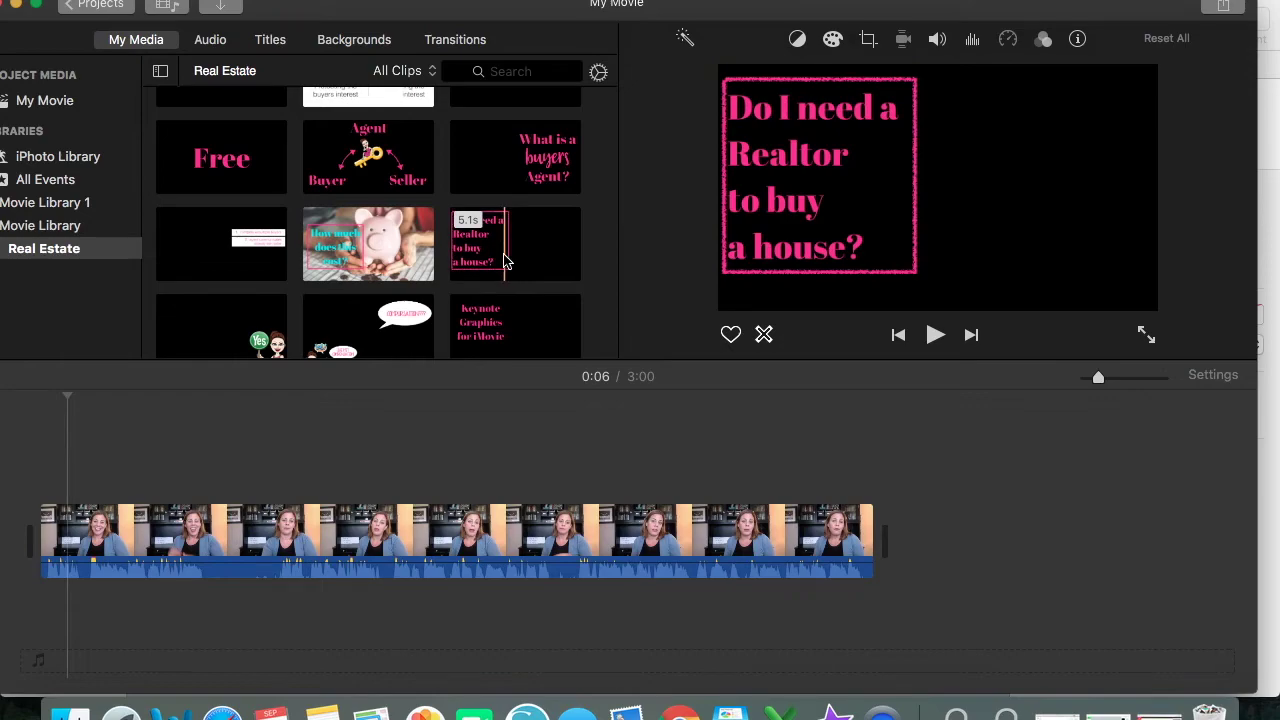
Import both Realtor movie files from the Desktop into the Real Estate event.
click(106, 3)
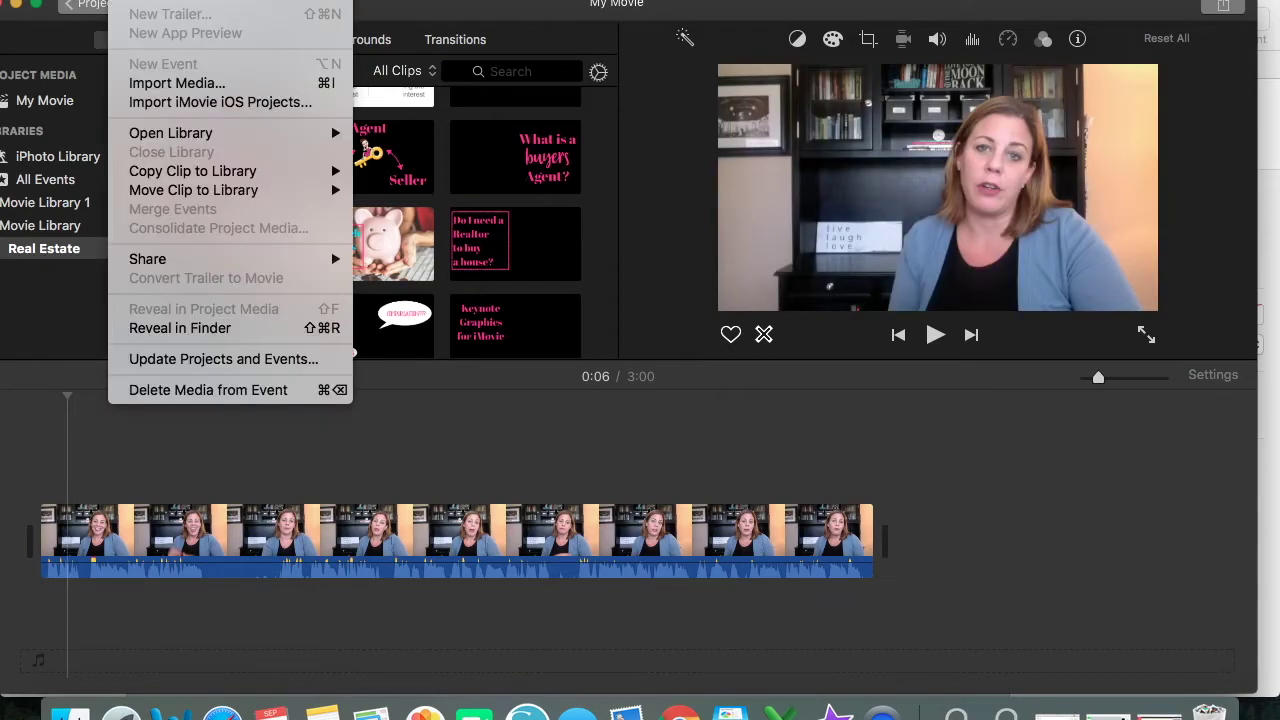
click(157, 88)
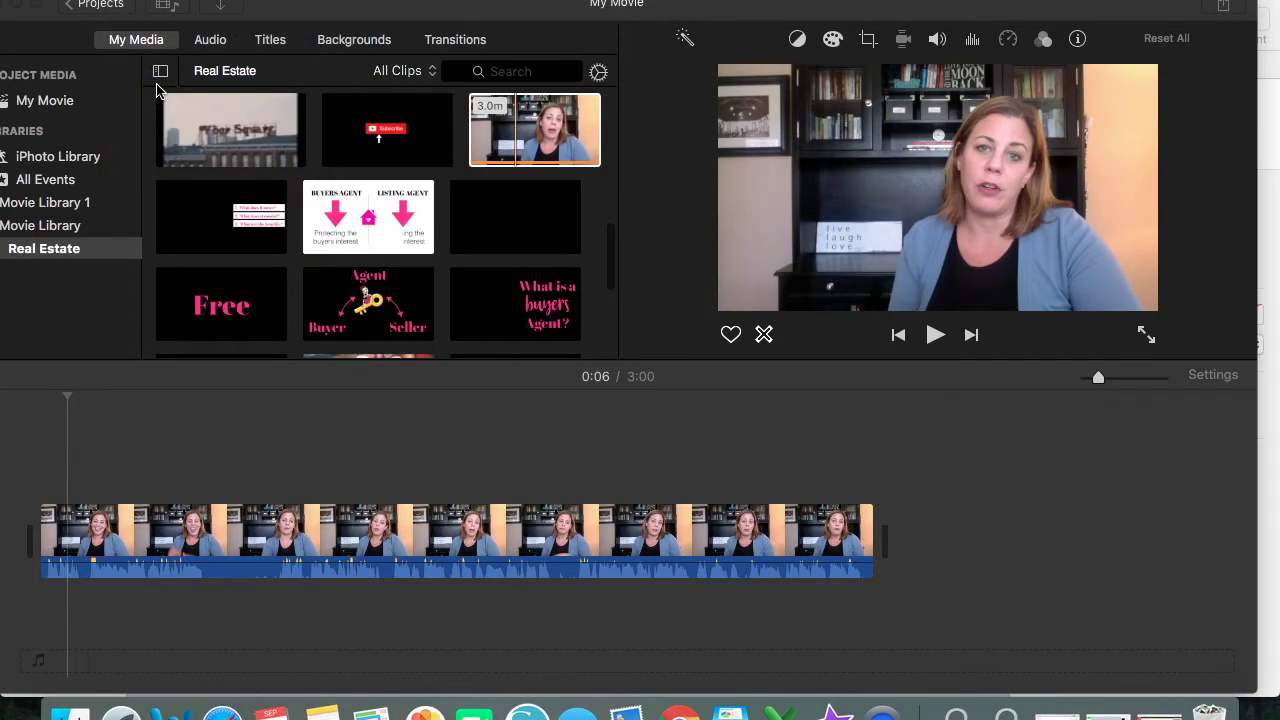
key(super+i)
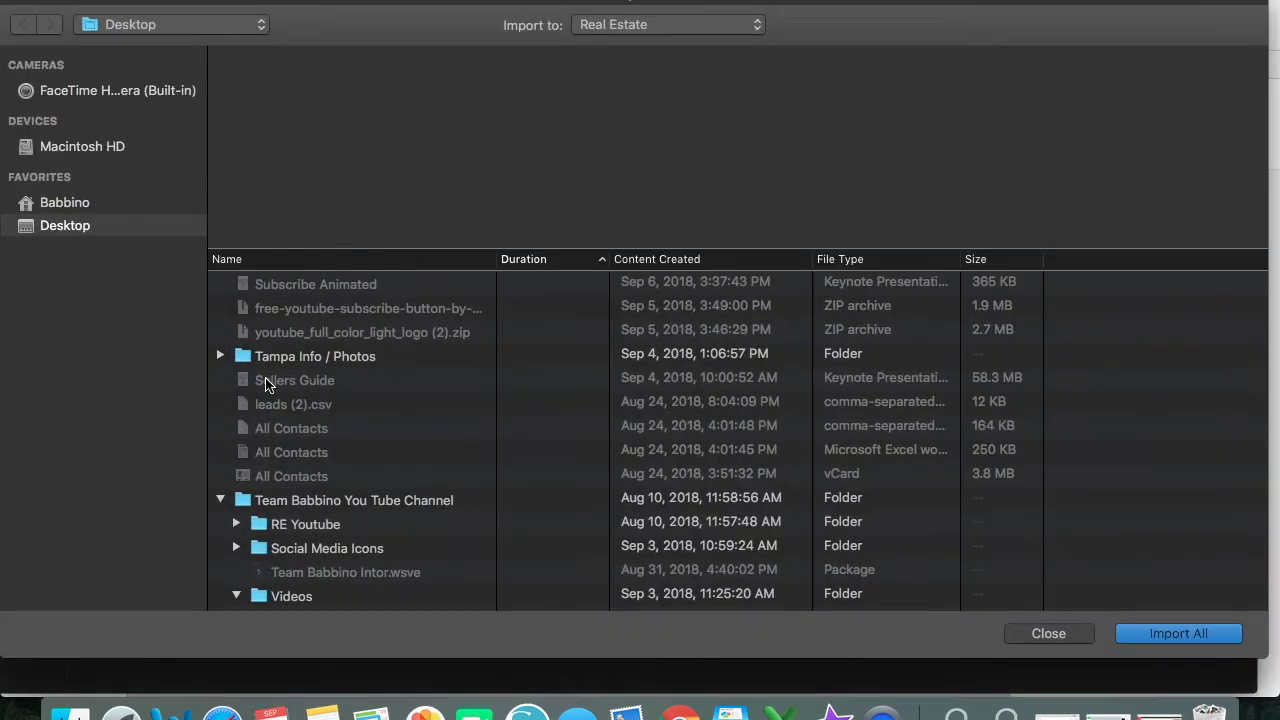
scroll(268, 383, down, 5)
scroll(268, 383, down, 10)
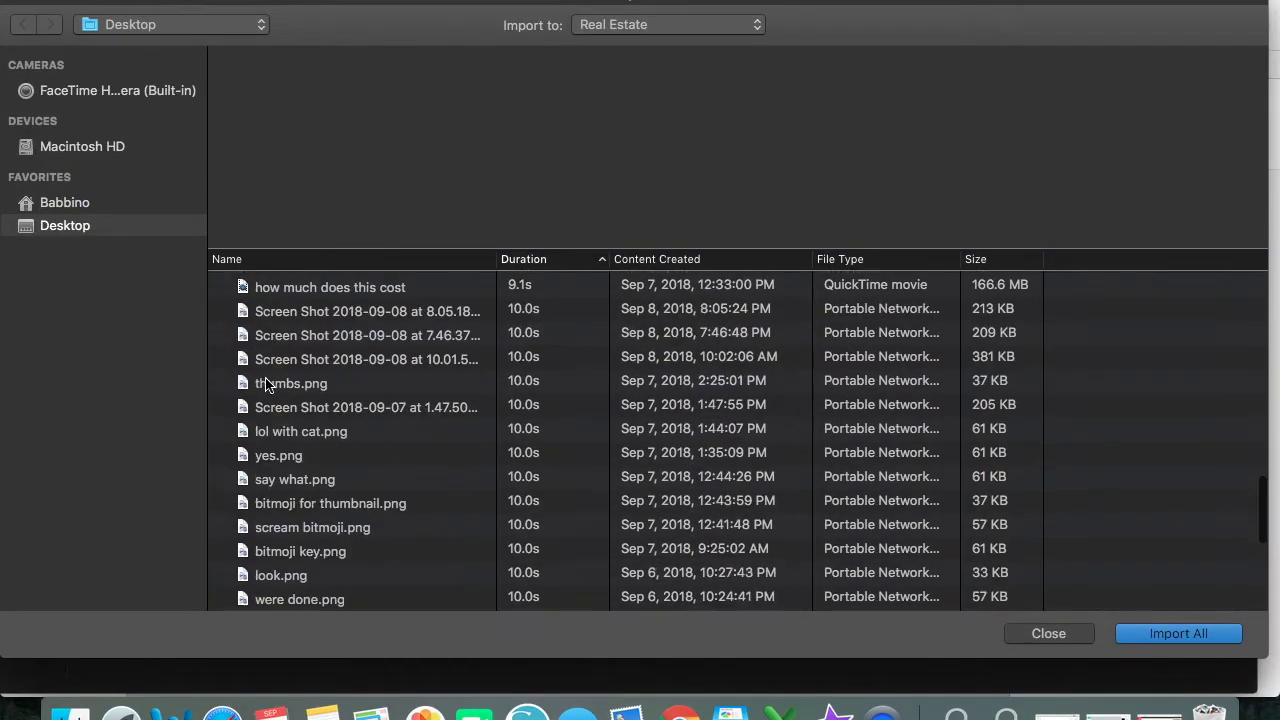
scroll(268, 383, down, 6)
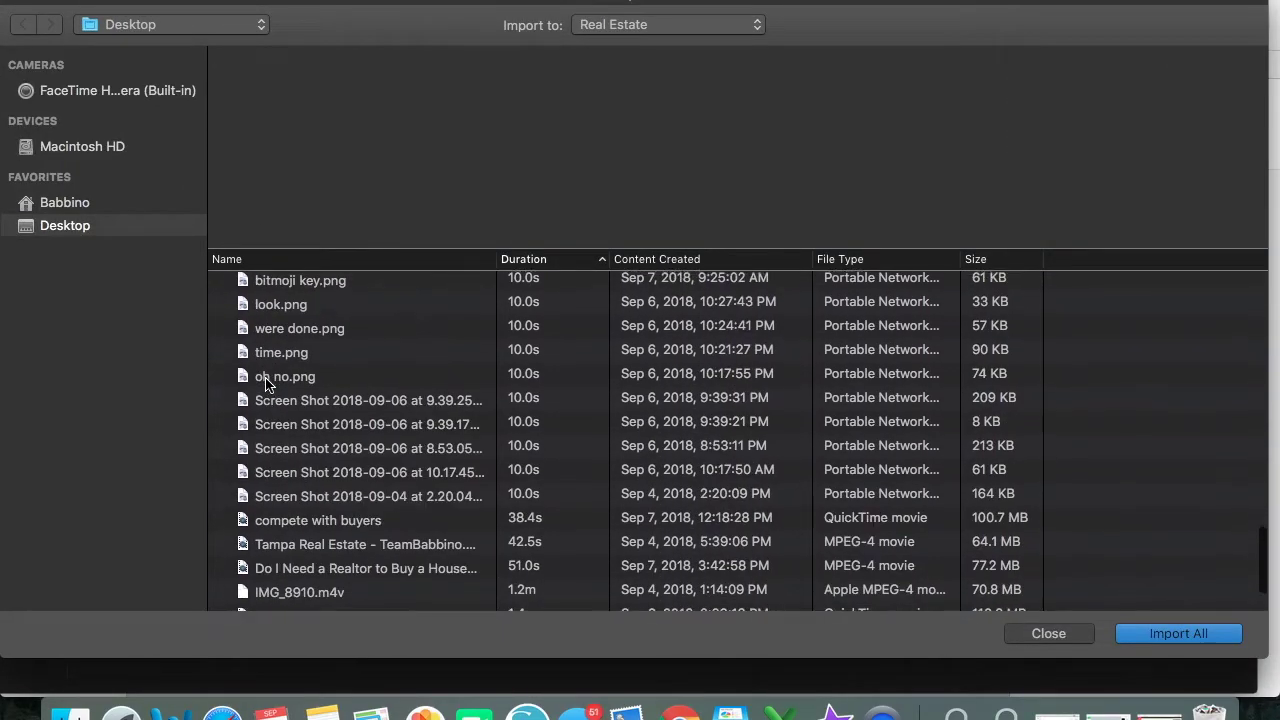
scroll(268, 383, up, 15)
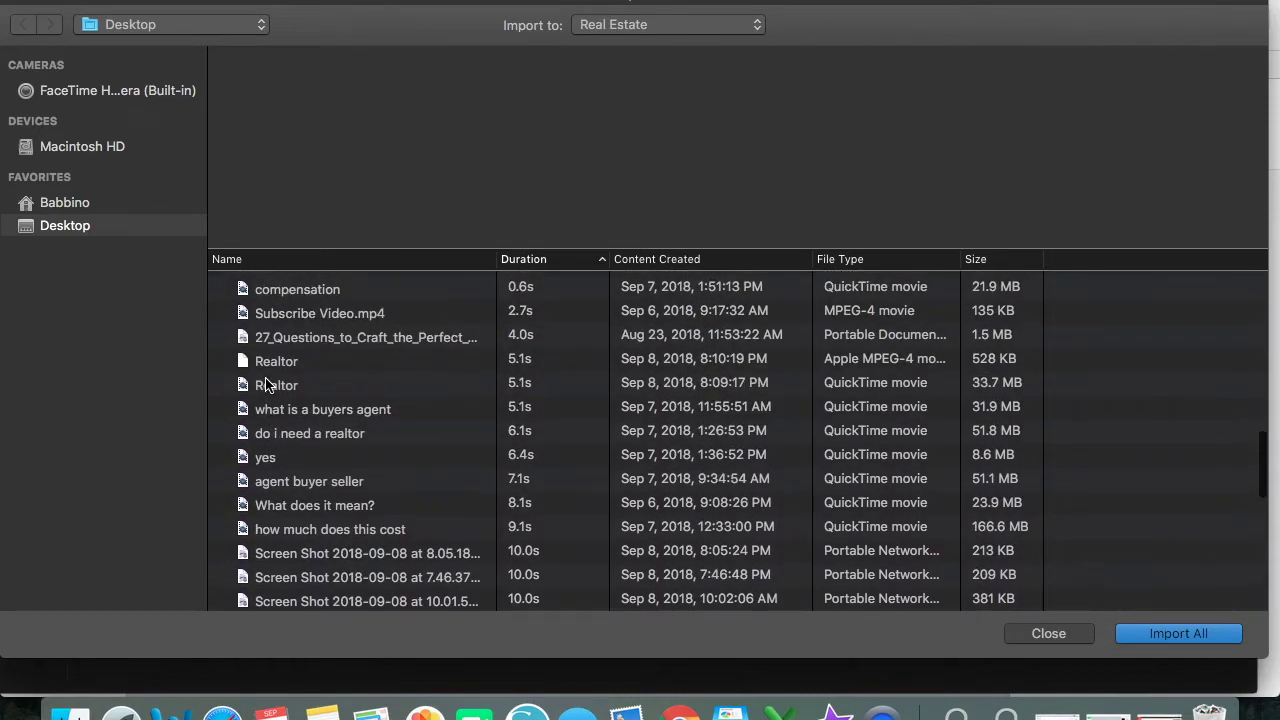
click(275, 362)
shift+click(279, 390)
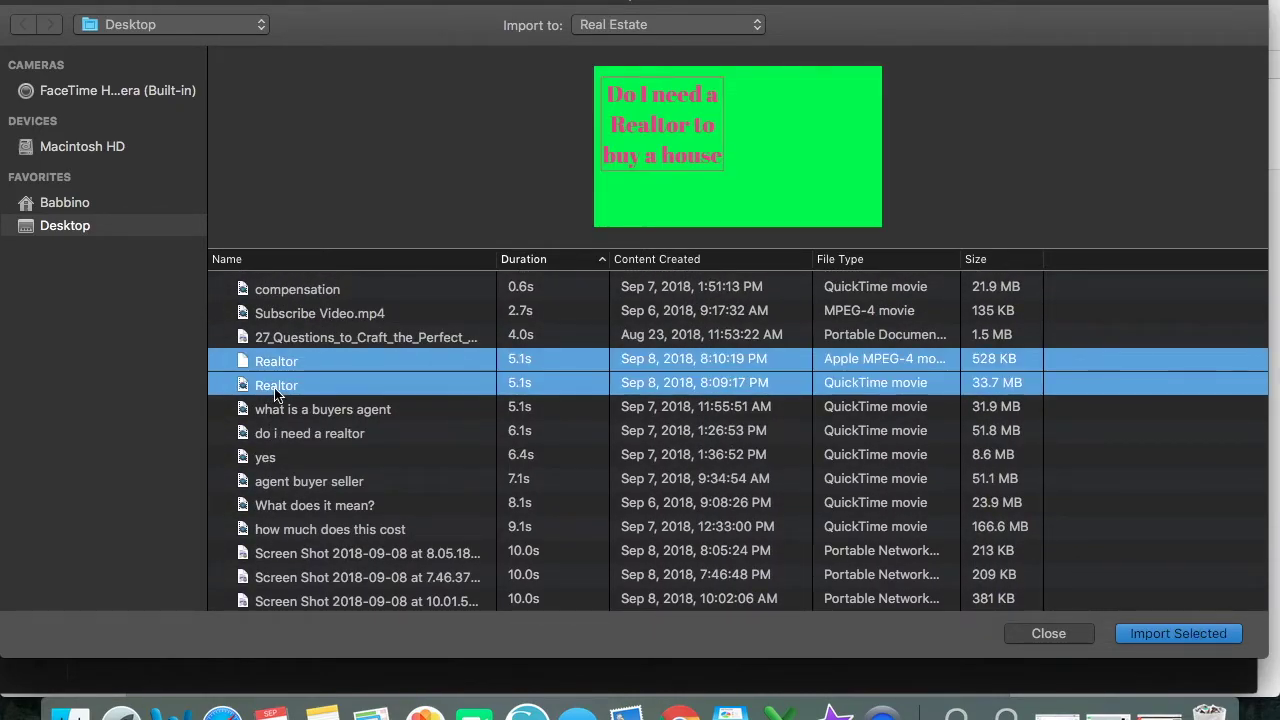
click(1178, 633)
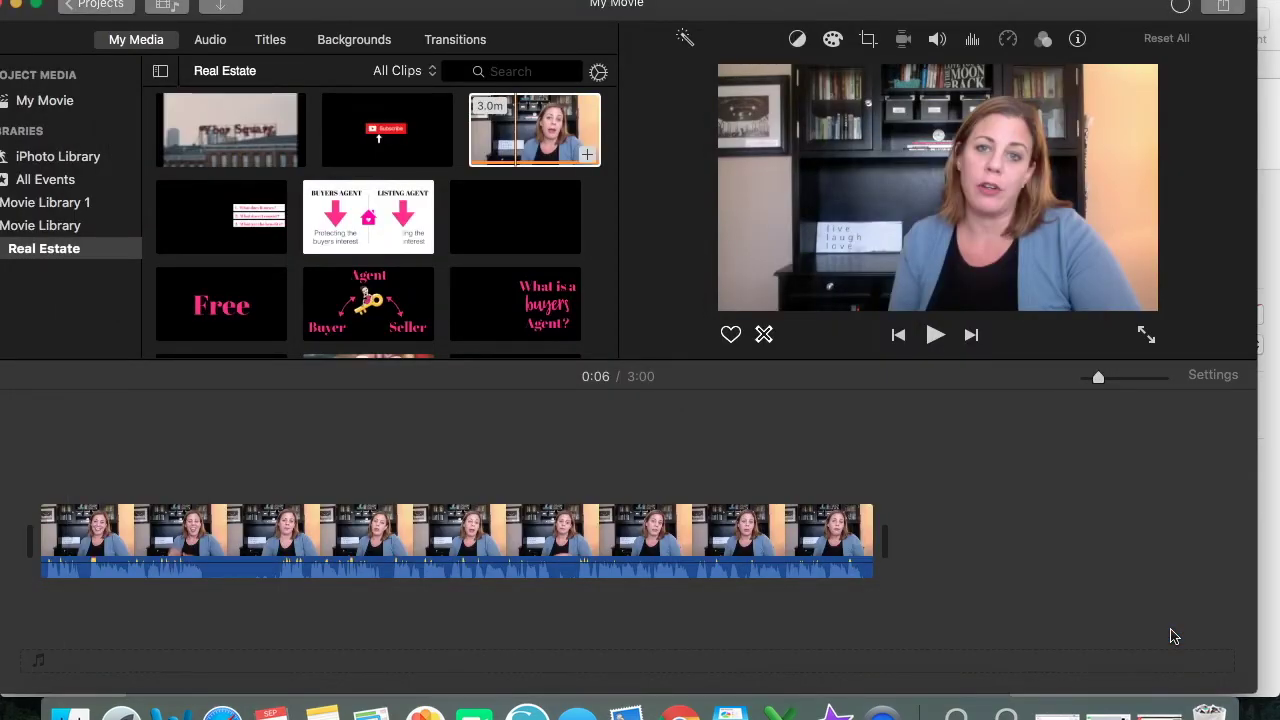
scroll(491, 277, down, 10)
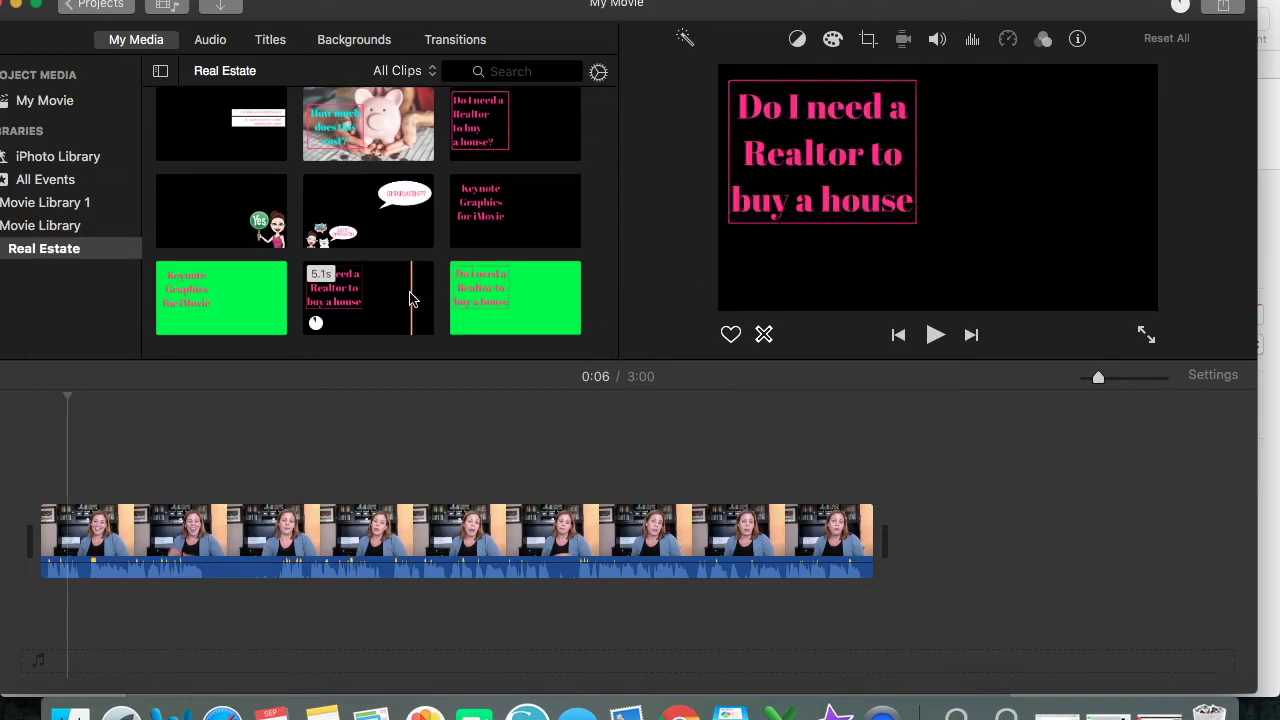
drag(390, 304, 41, 463)
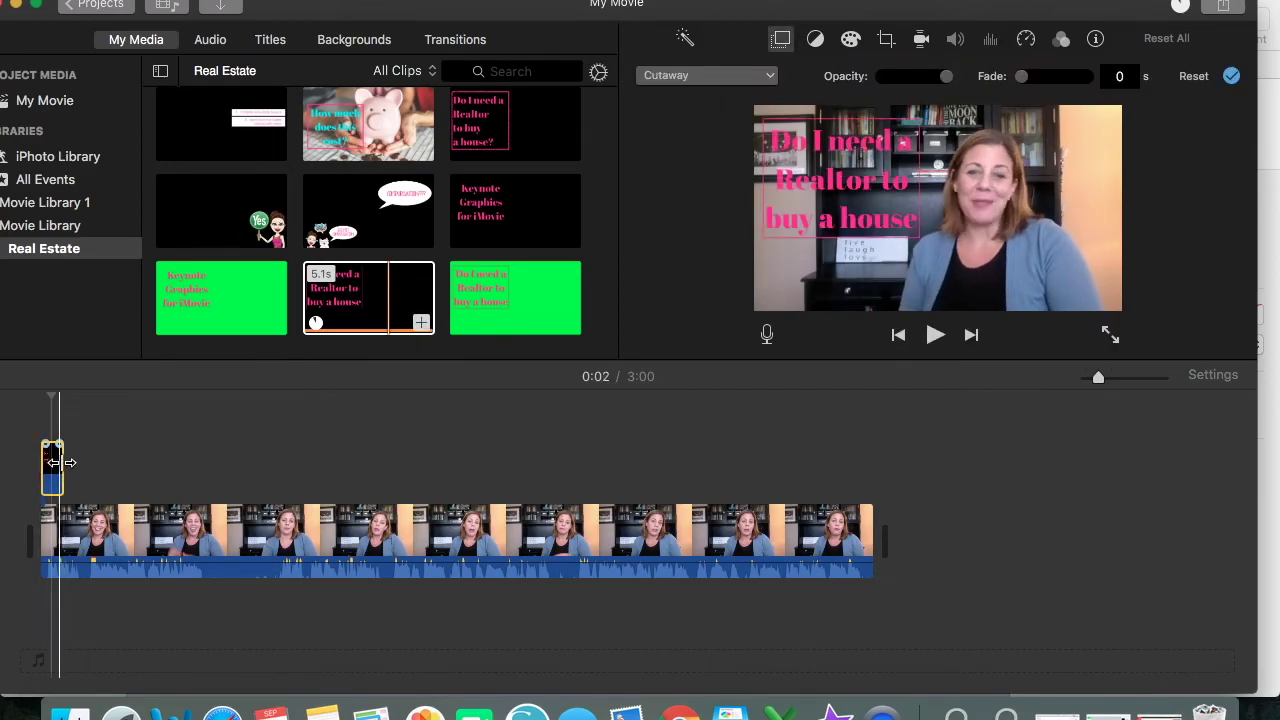
drag(63, 457, 36, 459)
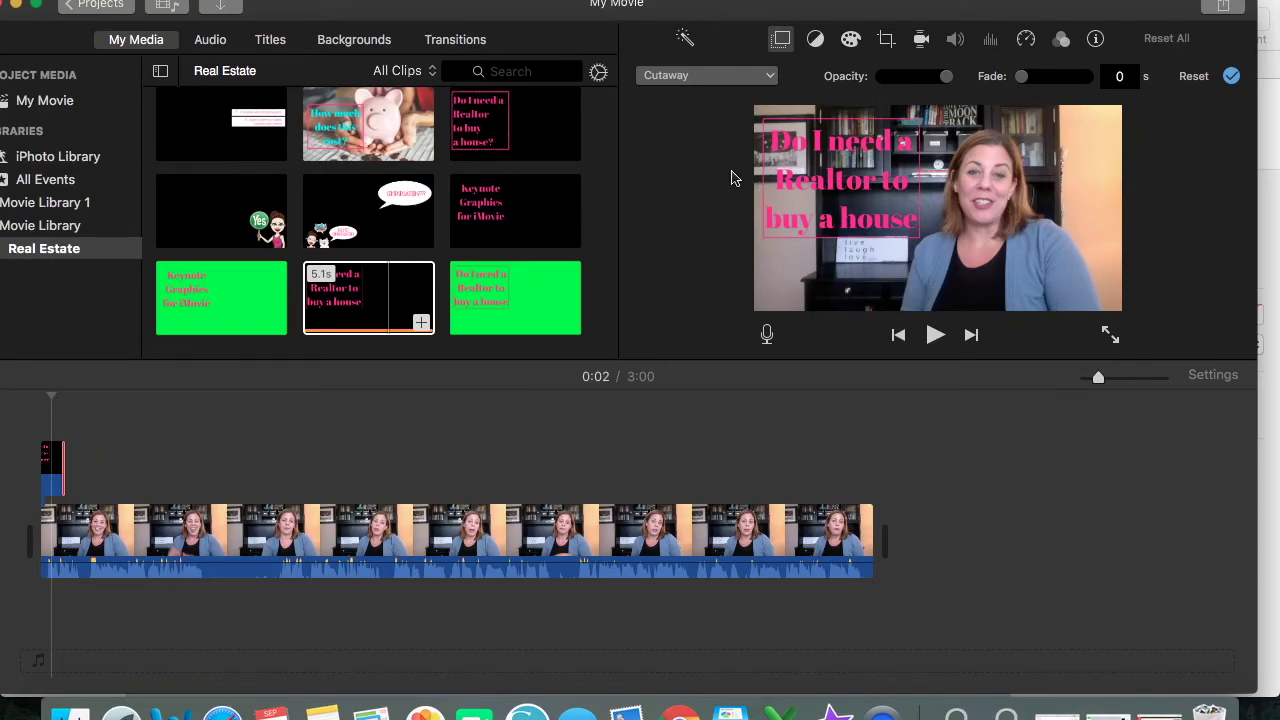
click(765, 80)
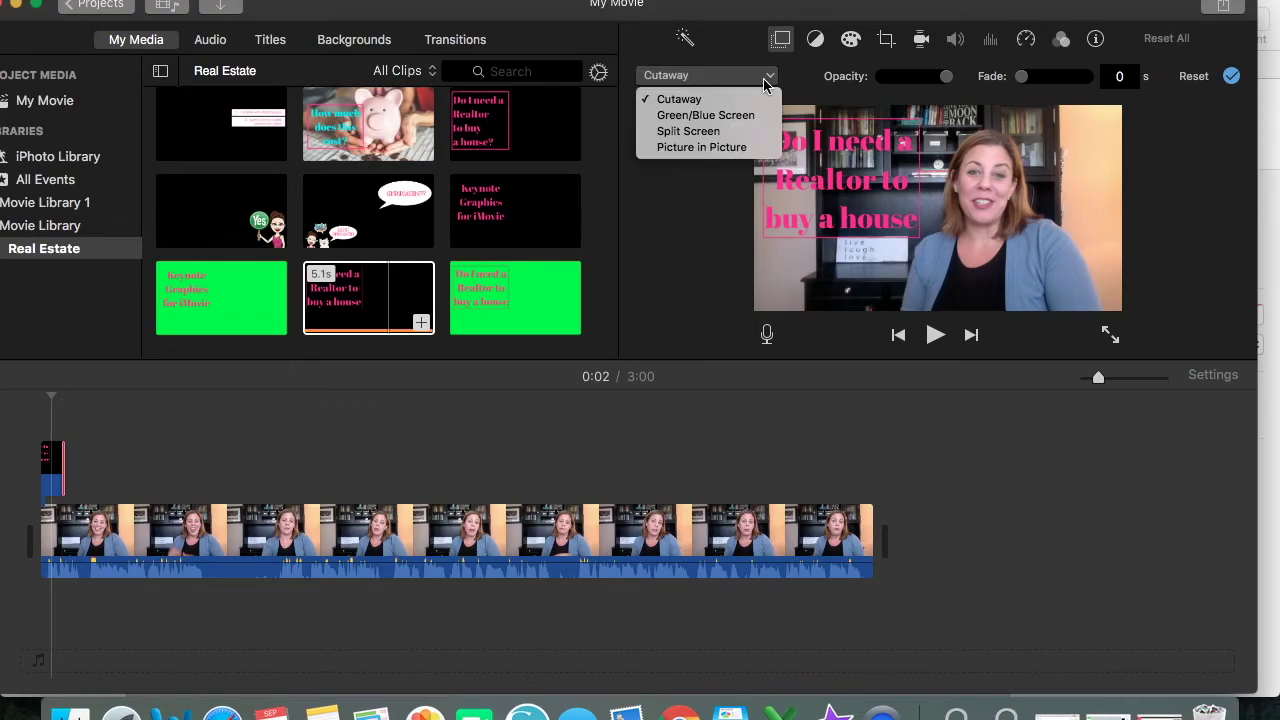
click(745, 147)
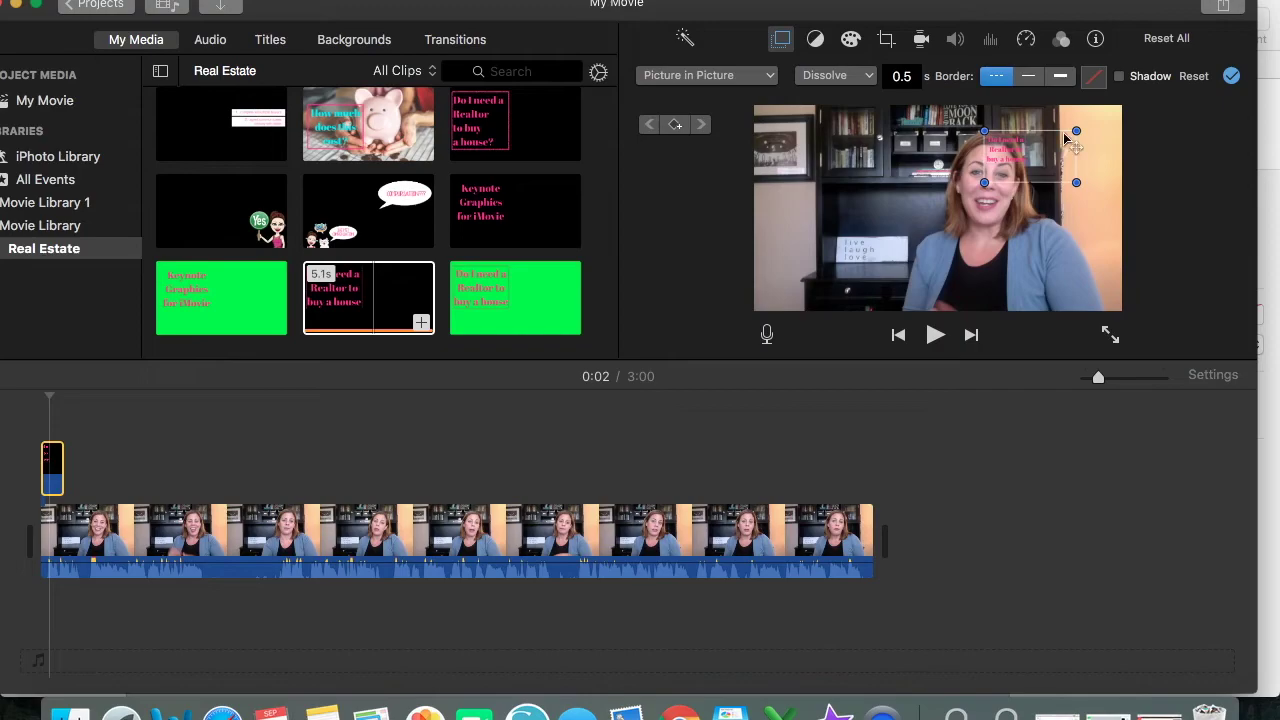
drag(1040, 170, 1059, 287)
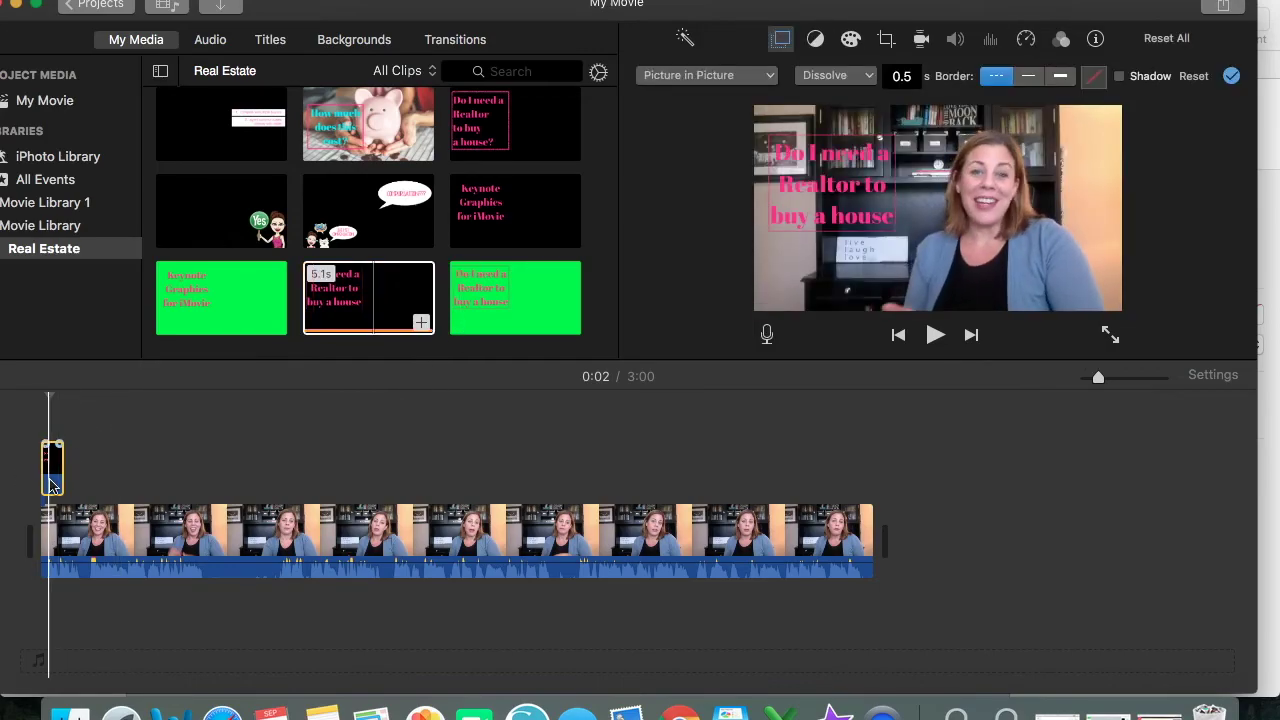
key(Delete)
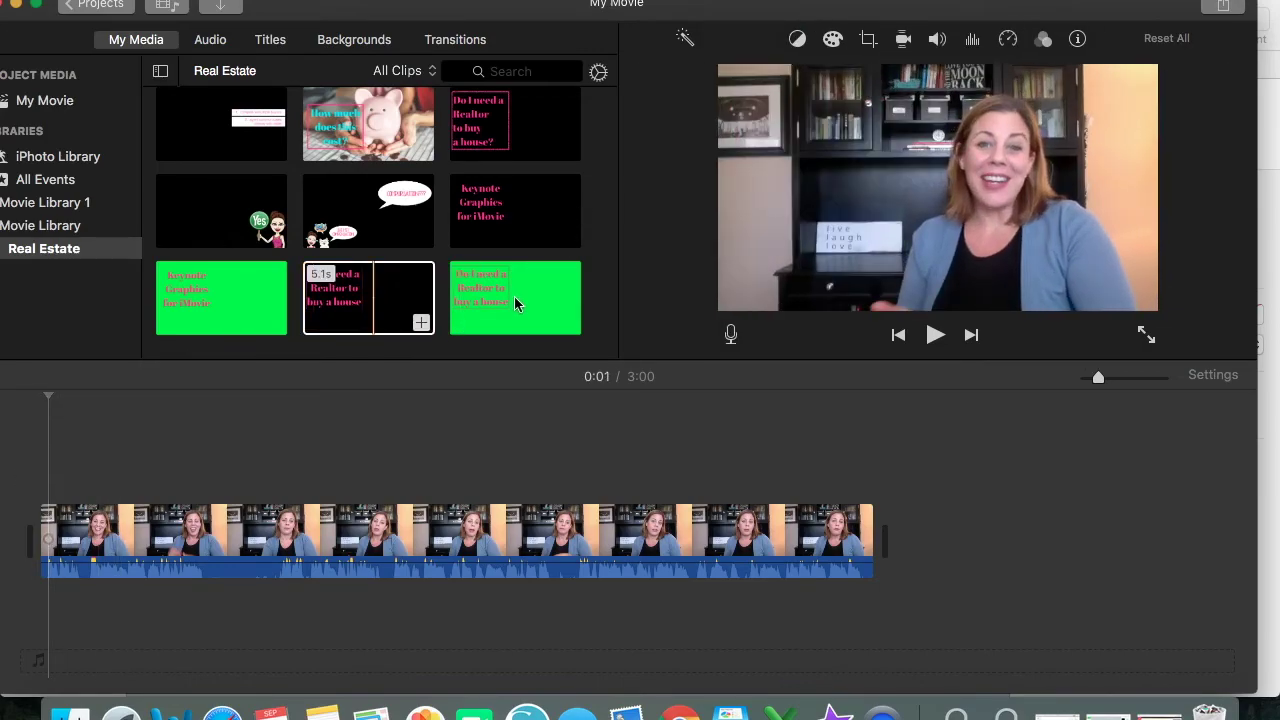
Overlay the green Realtor title clip on the video's start as a top-left picture-in-picture inset.
drag(540, 297, 50, 455)
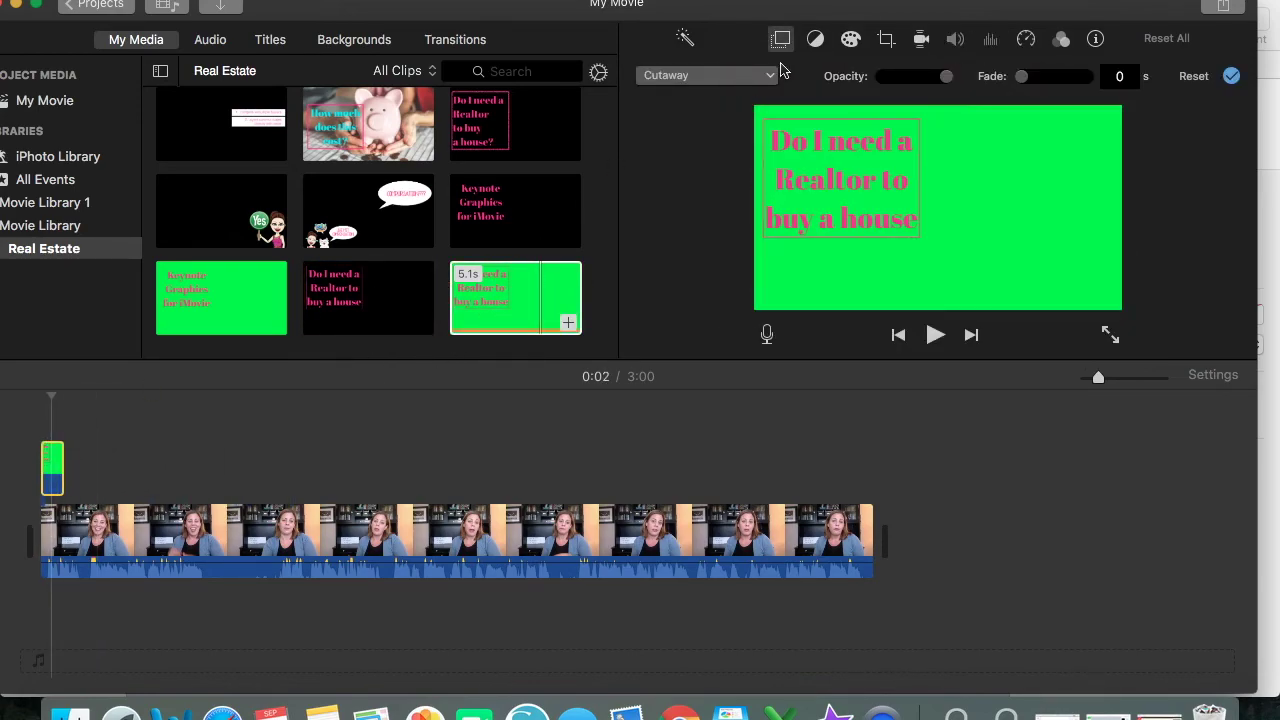
click(761, 78)
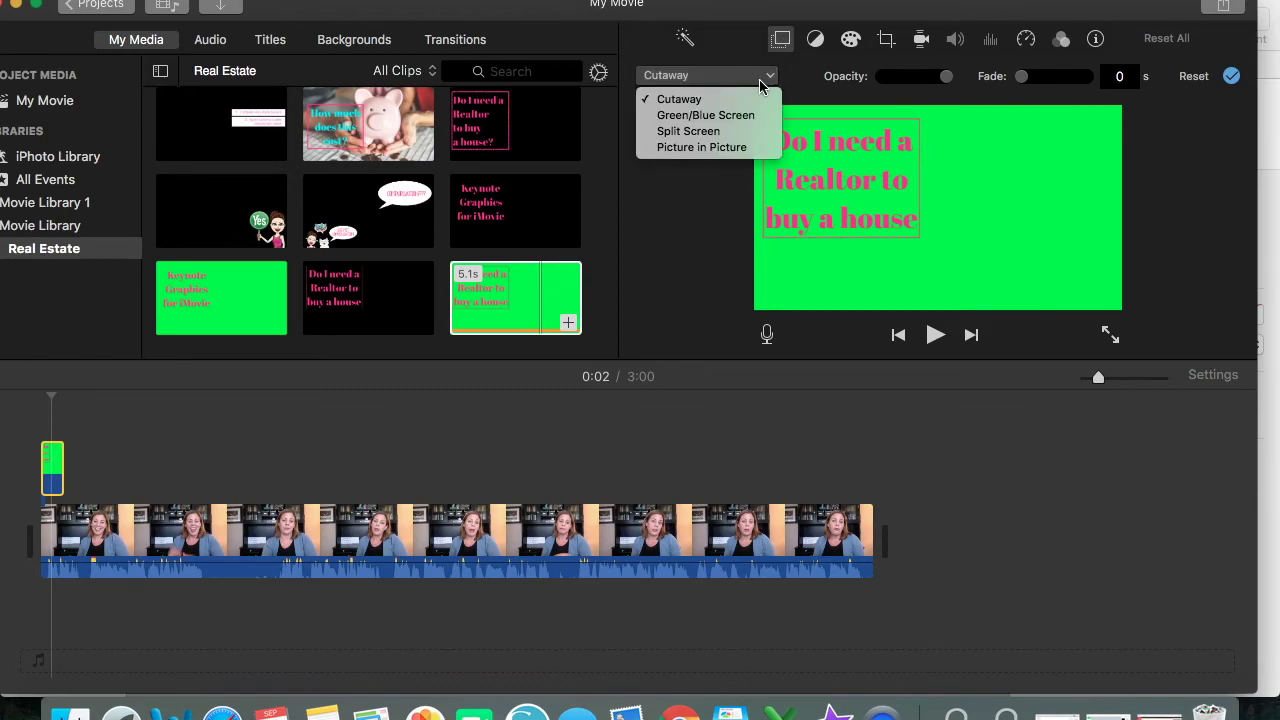
click(741, 117)
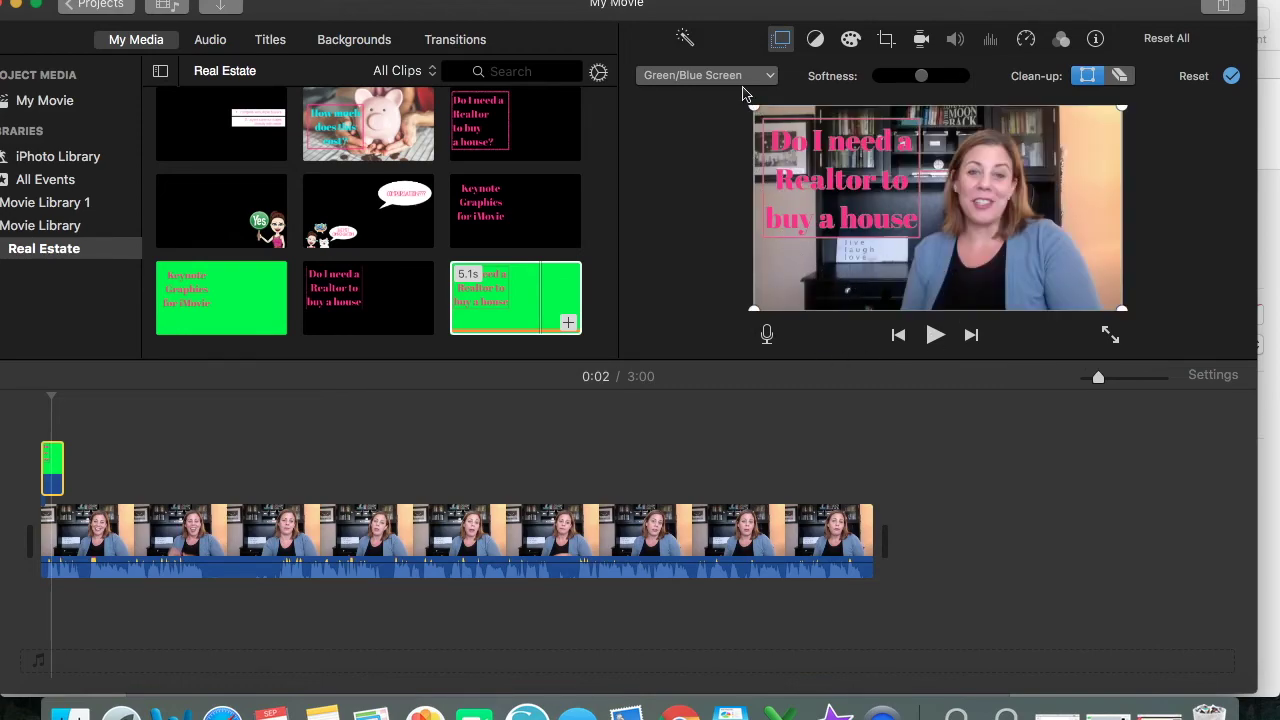
click(739, 78)
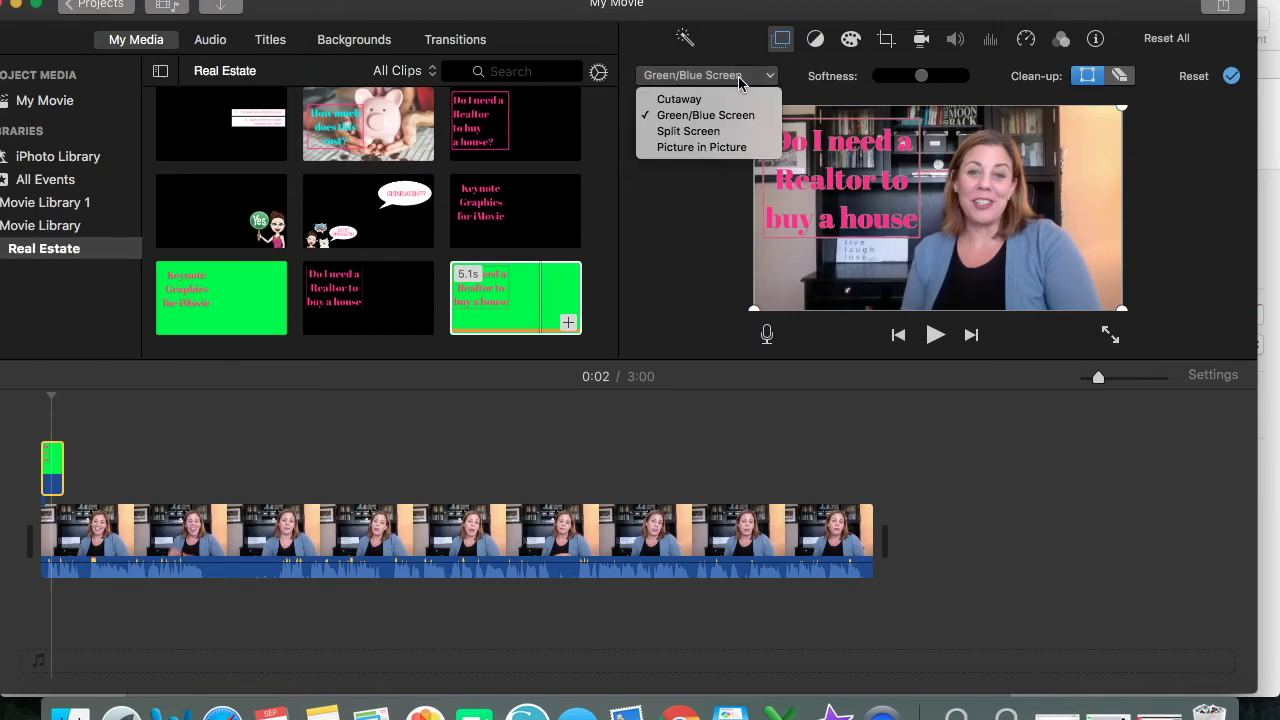
click(710, 148)
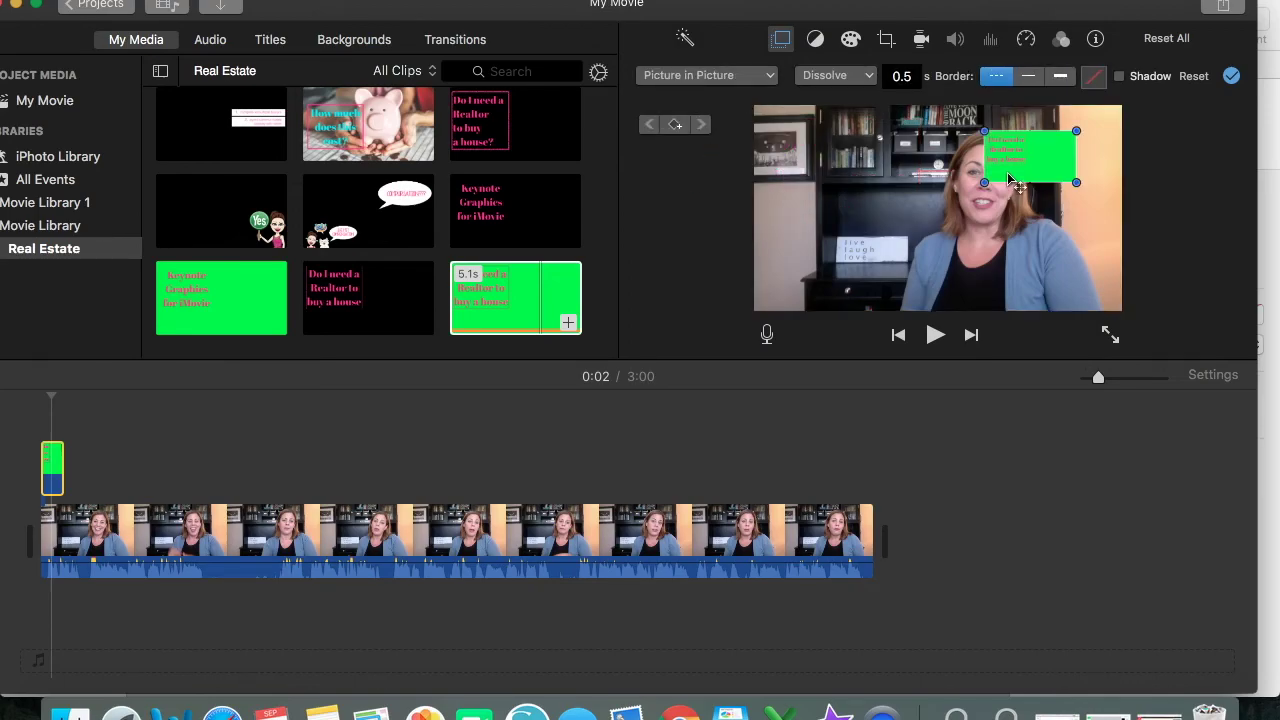
drag(1052, 165, 836, 148)
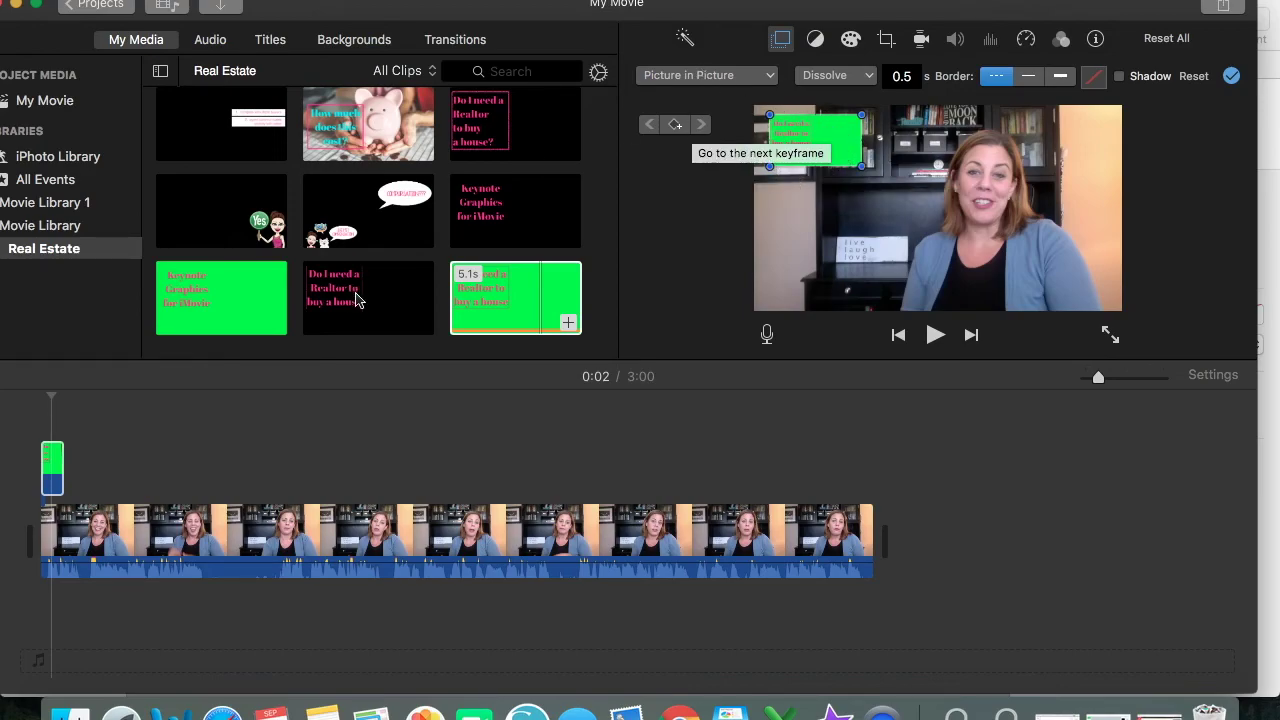
click(515, 298)
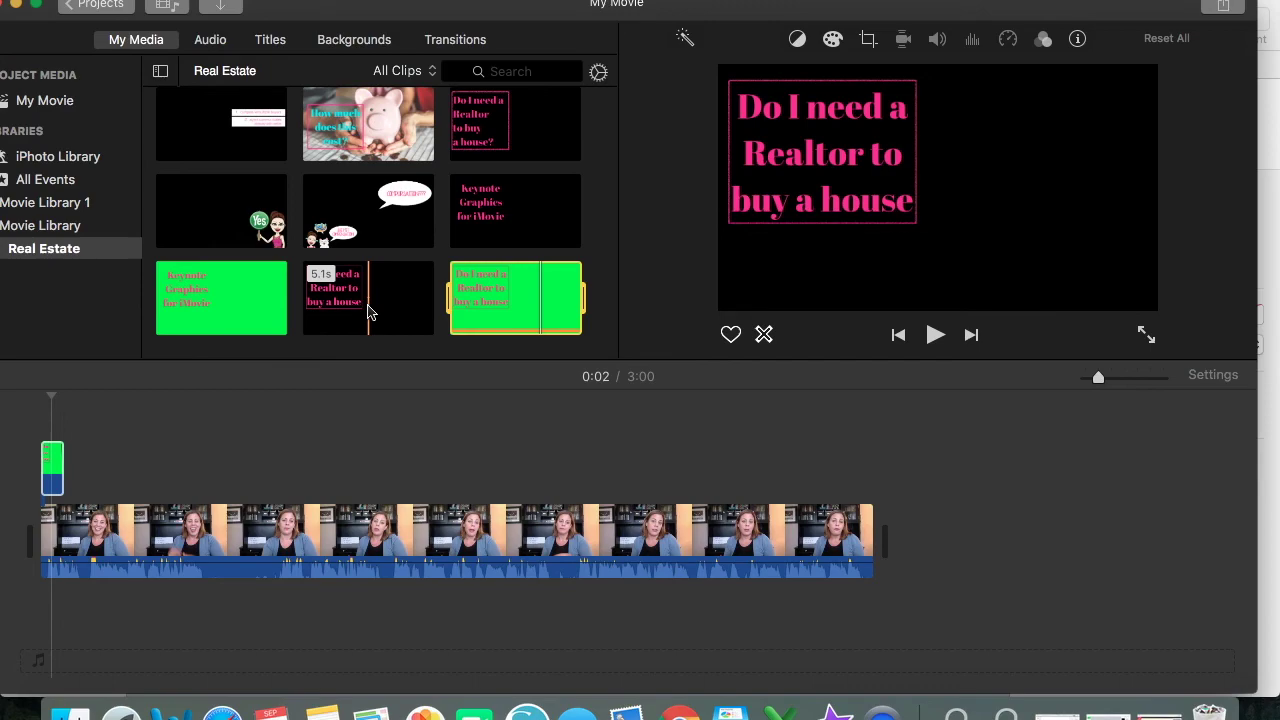
Select the green Realtor overlay in the timeline to reveal its Picture in Picture controls.
click(52, 468)
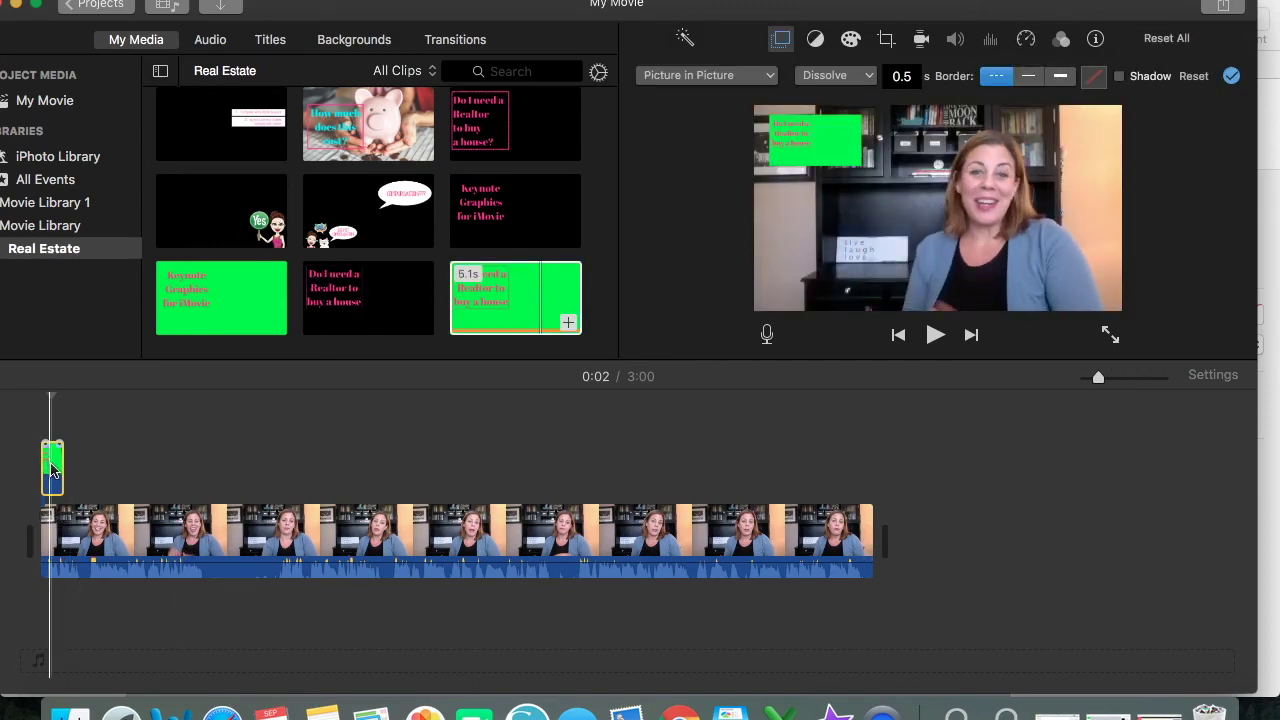